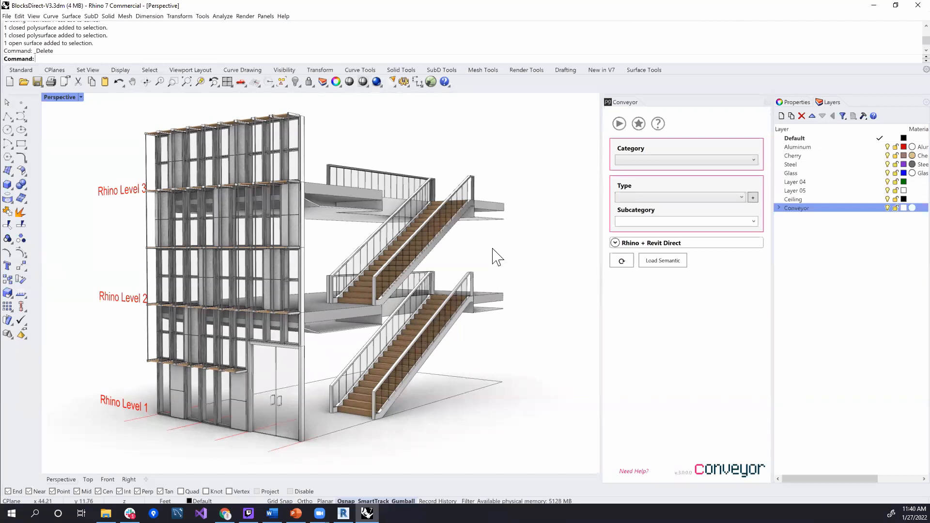
Inspect the building model and select the upper stair block to check its Conveyor category and type
mouse_move(464, 244)
right_mouse_down()
mouse_move(421, 262)
mouse_move(471, 251)
right_mouse_up()
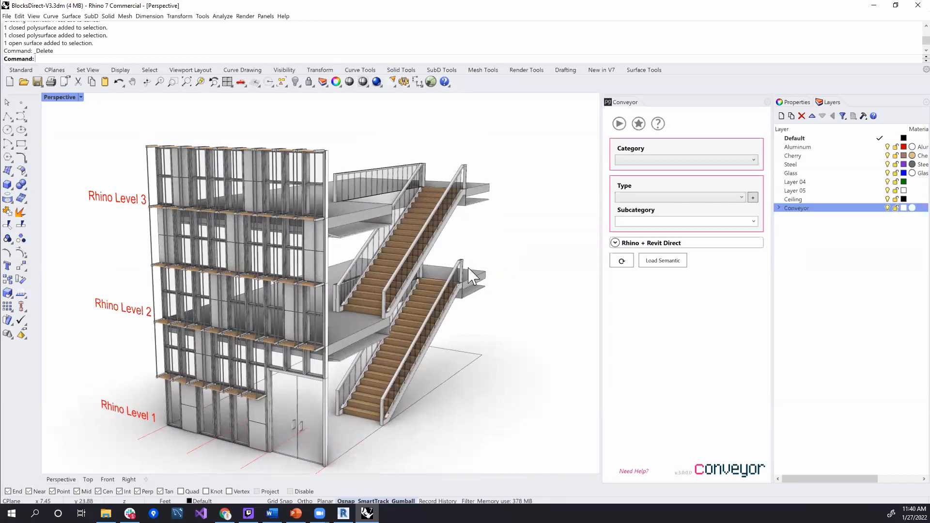
right_click_drag(458, 272, 326, 281)
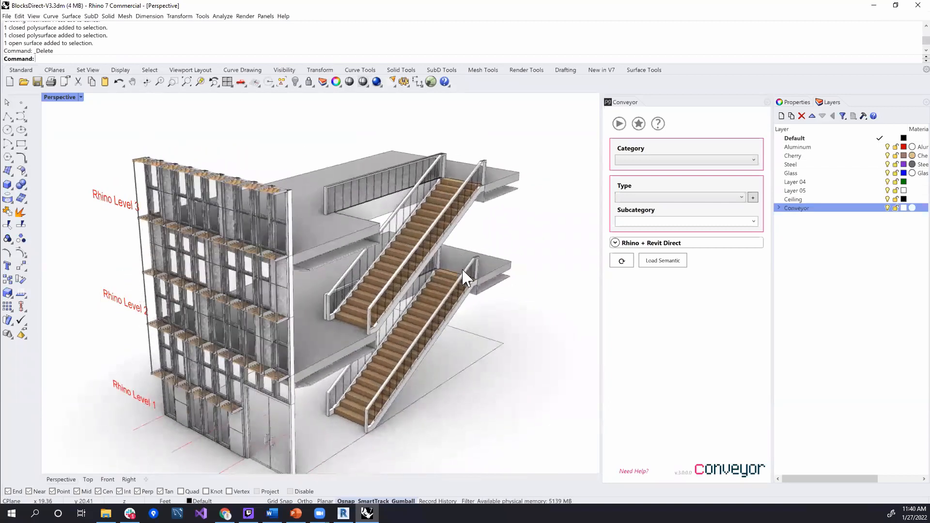
right_click_drag(376, 303, 271, 237)
scroll(233, 203, "up", 5)
right_click_drag(398, 282, 276, 286, "shift")
left_click(314, 293)
key("Escape")
mouse_move(388, 245)
right_mouse_down()
mouse_move(376, 251)
mouse_move(370, 234)
mouse_move(345, 241)
mouse_move(378, 232)
right_mouse_up()
left_click(470, 279)
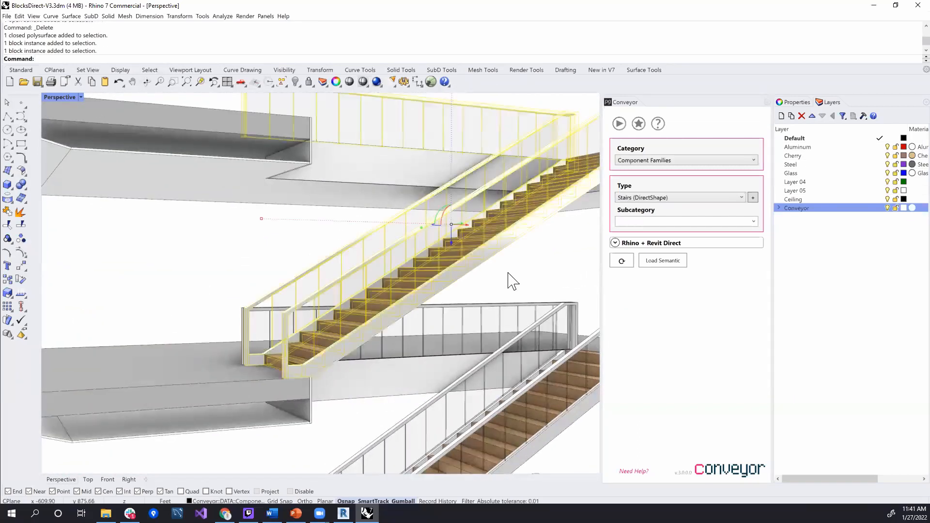
scroll(509, 291, "down", 3)
right_click_drag(494, 338, 491, 318, "shift")
left_click(540, 313)
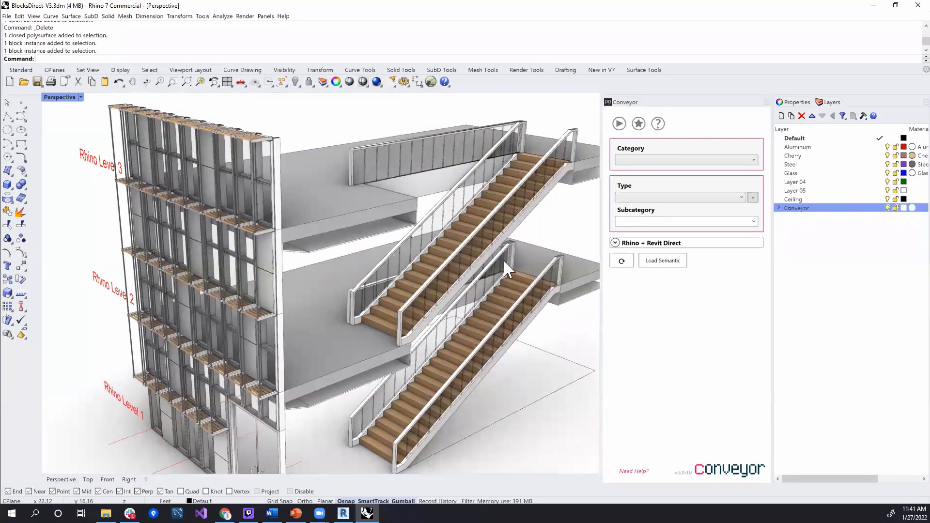
Select the upper stair block and review the component family types available for it in Conveyor
left_click(545, 209)
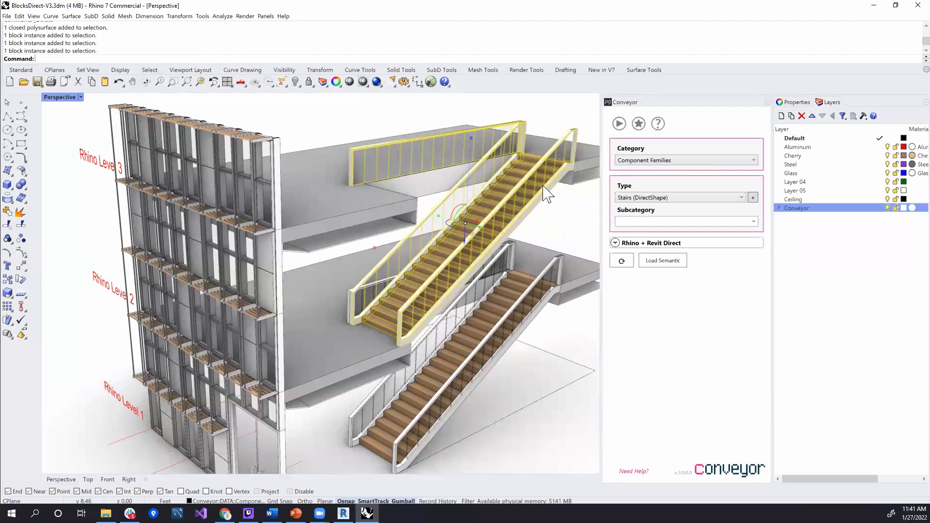
left_click(626, 198)
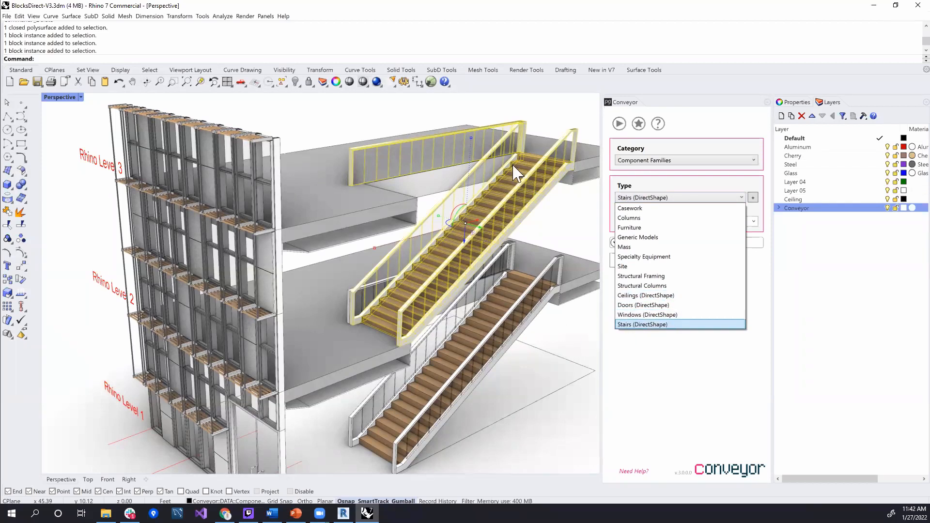
left_click(552, 226)
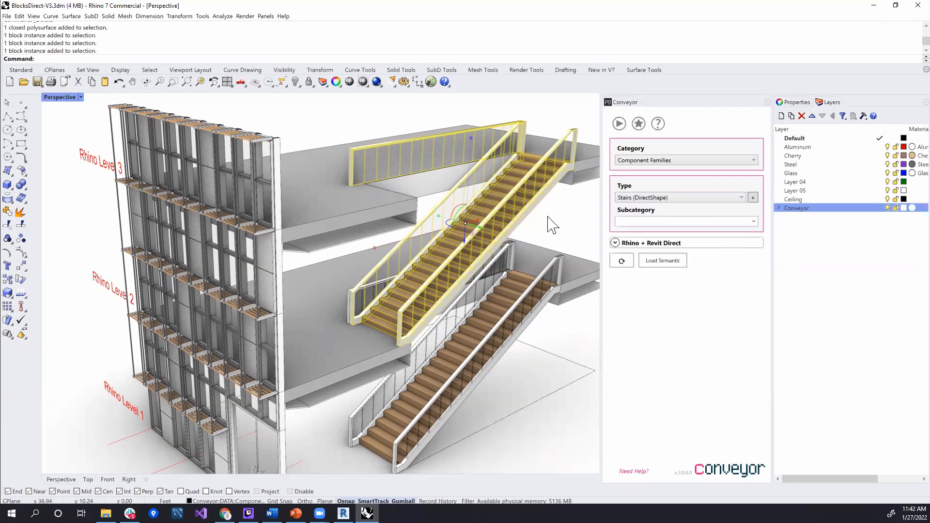
Open the upper stair's Main Stair block definition for editing
right_click_drag(552, 222, 555, 210)
double_click(555, 209)
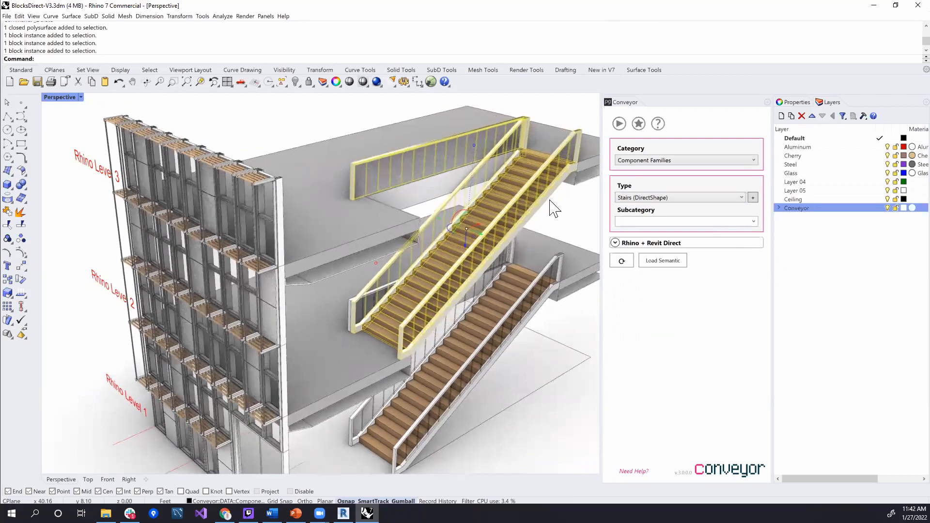
key("Escape")
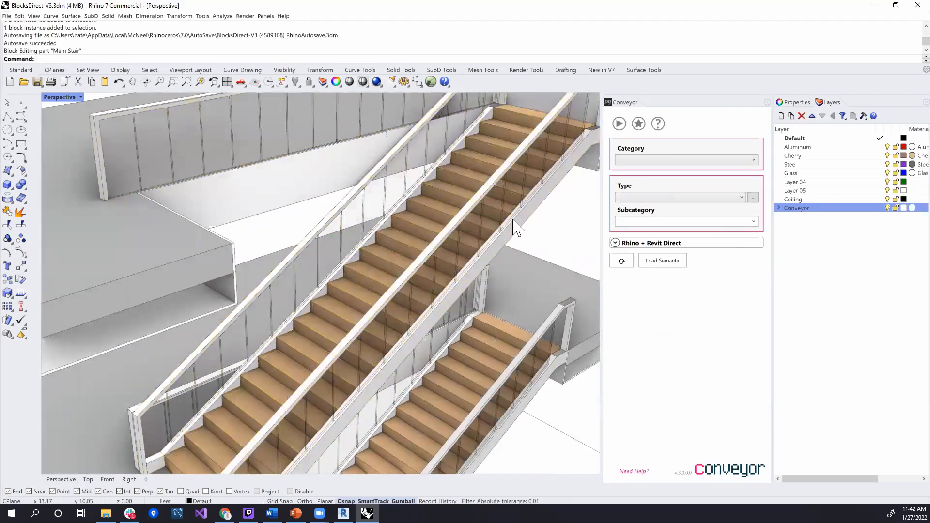
Inspect the Main Stair block's treads, stringer, railing and glass parts, and finish the block edit
right_click_drag(536, 174, 501, 178)
left_click(501, 179)
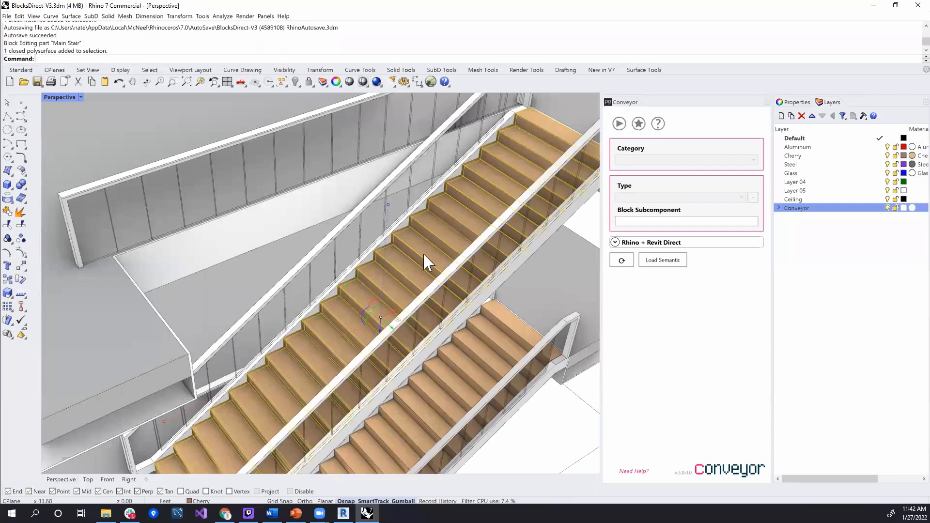
left_click(440, 190)
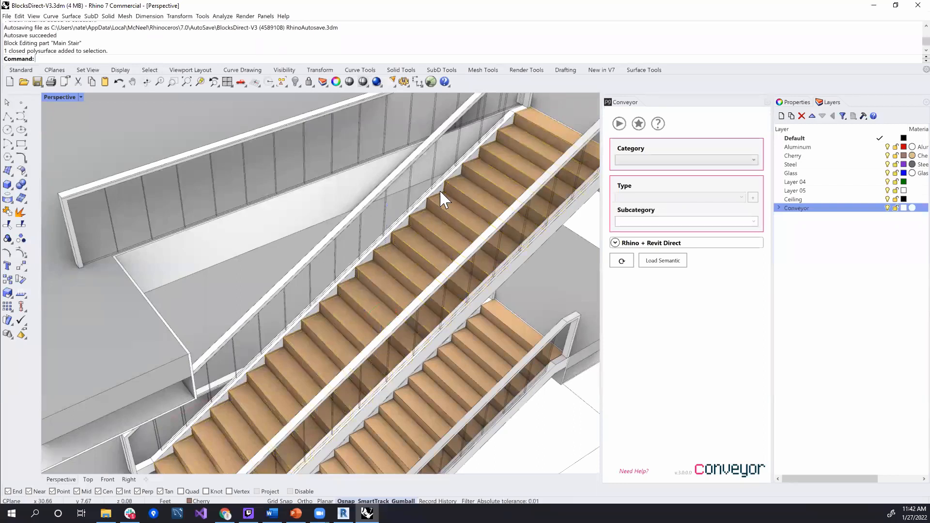
left_click(468, 213)
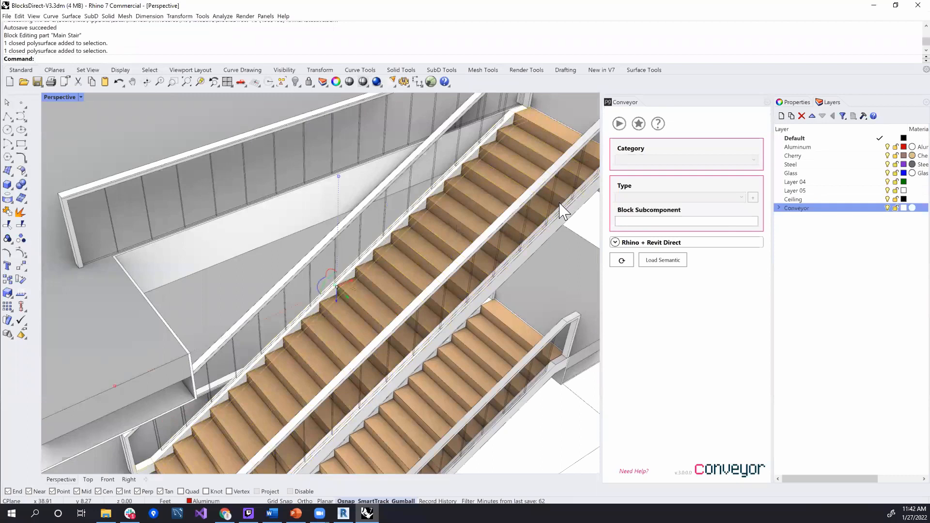
left_click(384, 186)
left_click(377, 236)
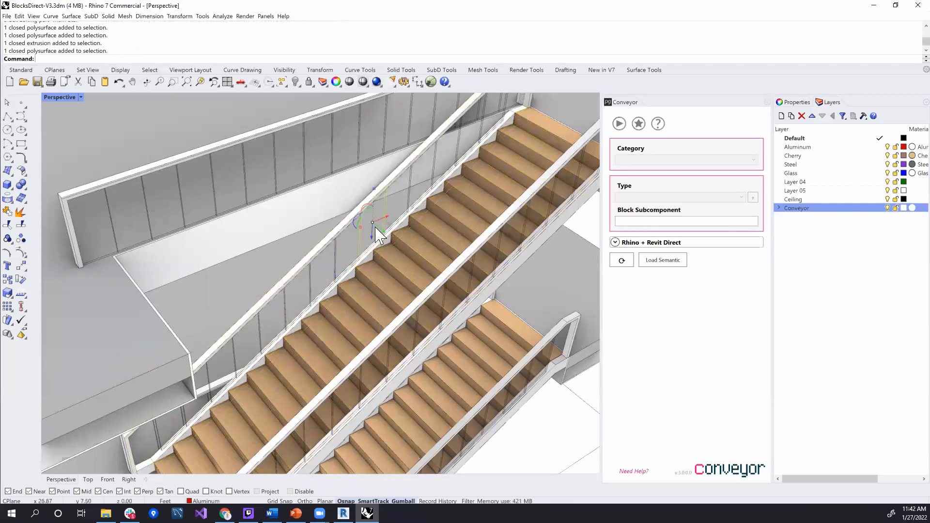
right_click_drag(454, 248, 481, 213)
scroll(481, 213, "up", 3)
scroll(482, 213, "up", 2)
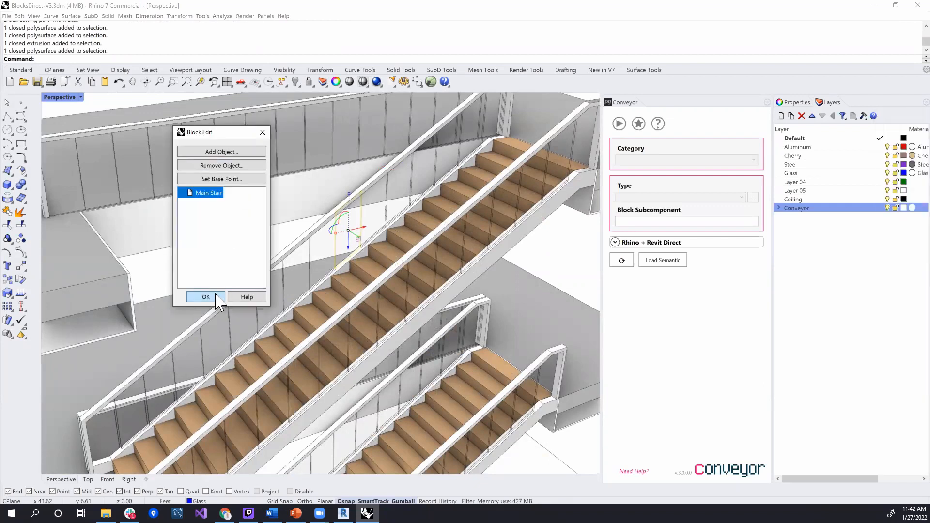
left_click(219, 299)
Select a facade window block and a wooden sunshade block to check their Conveyor category and type
scroll(203, 274, "down", 8)
scroll(232, 321, "down", 1)
right_click_drag(443, 286, 577, 245, "shift")
right_click_drag(413, 257, 456, 247)
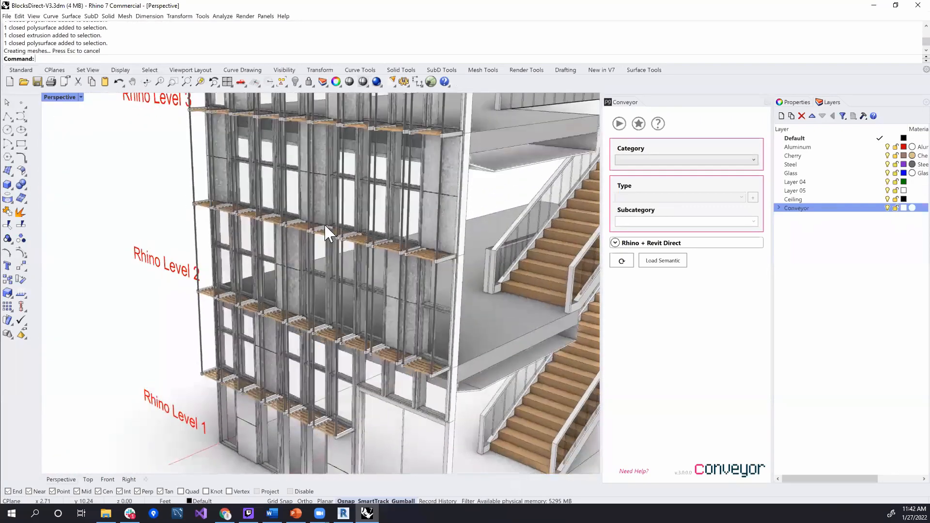
scroll(325, 226, "up", 6)
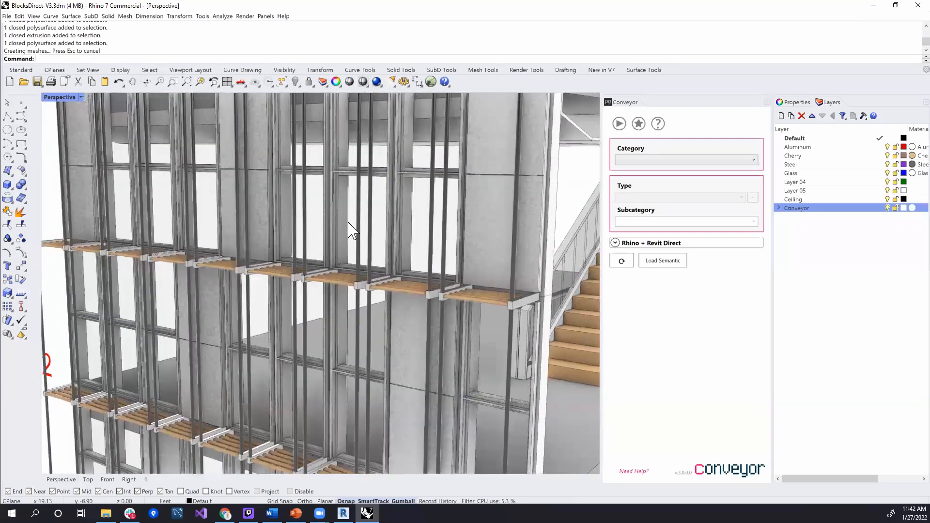
scroll(333, 215, "down", 2)
left_click(334, 211)
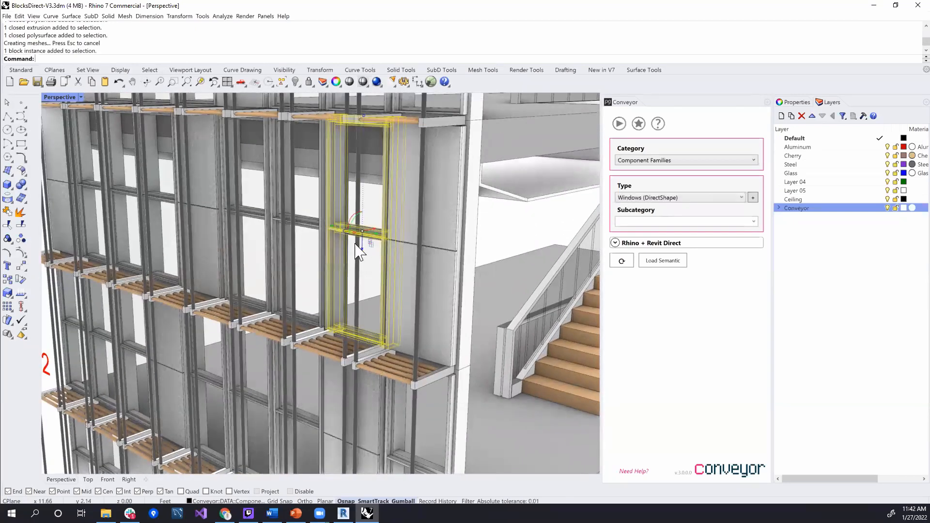
scroll(351, 277, "up", 2)
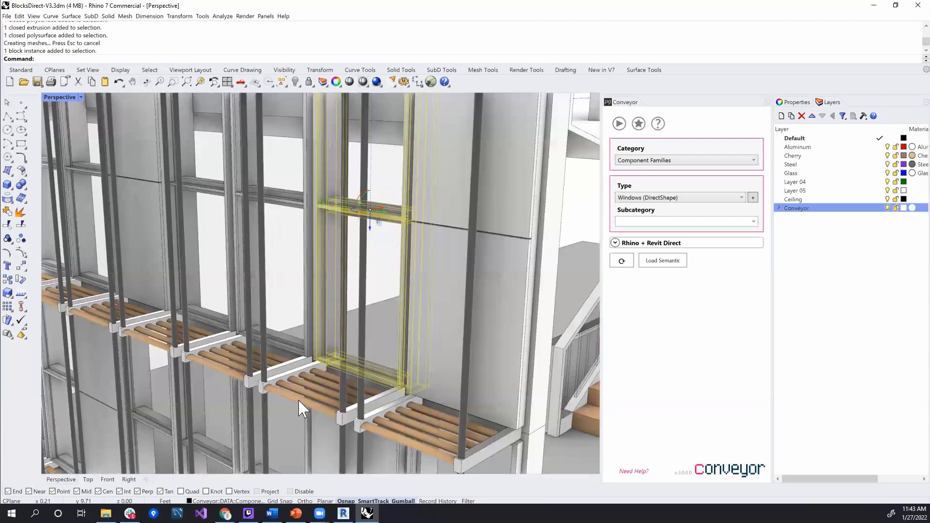
left_click(342, 385)
Select the floor slab at Rhino Level 3 to check its Conveyor category and type
scroll(315, 360, "down", 12)
right_click_drag(427, 367, 386, 310, "shift")
left_click(482, 348)
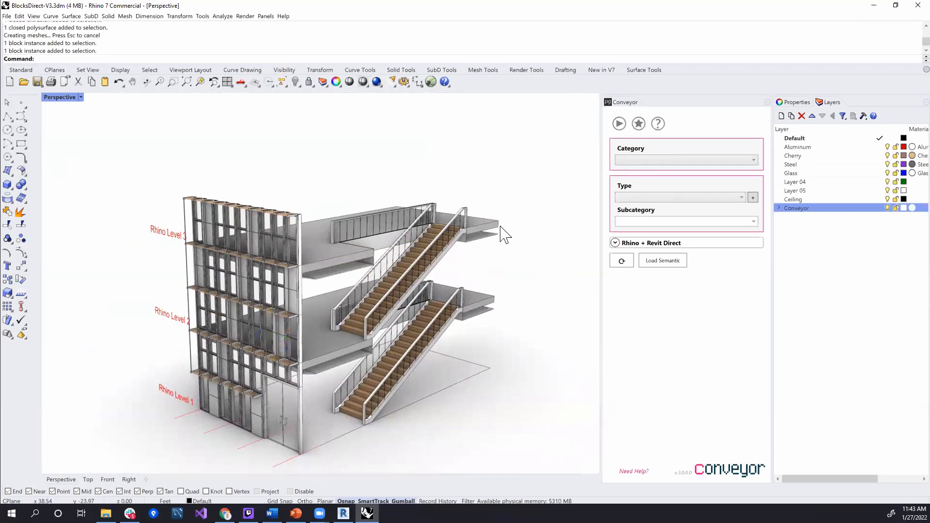
scroll(411, 231, "up", 3)
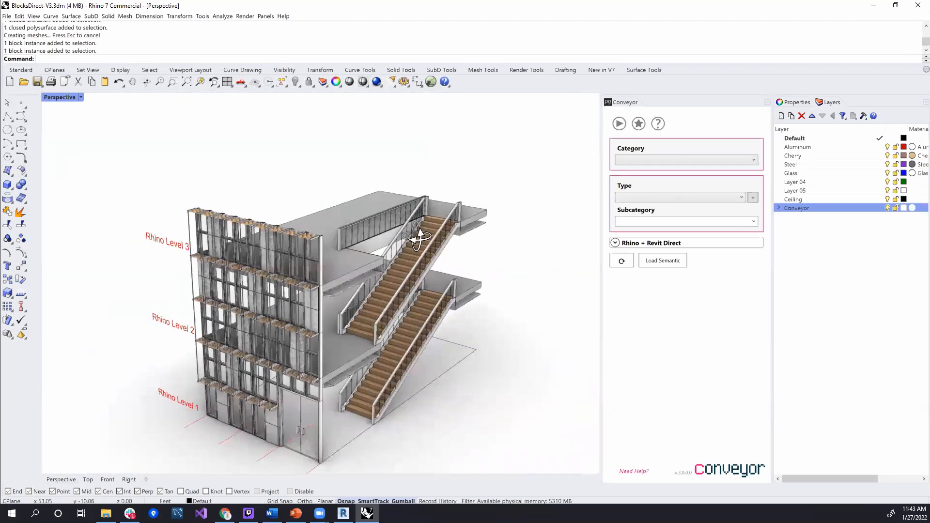
scroll(393, 255, "up", 2)
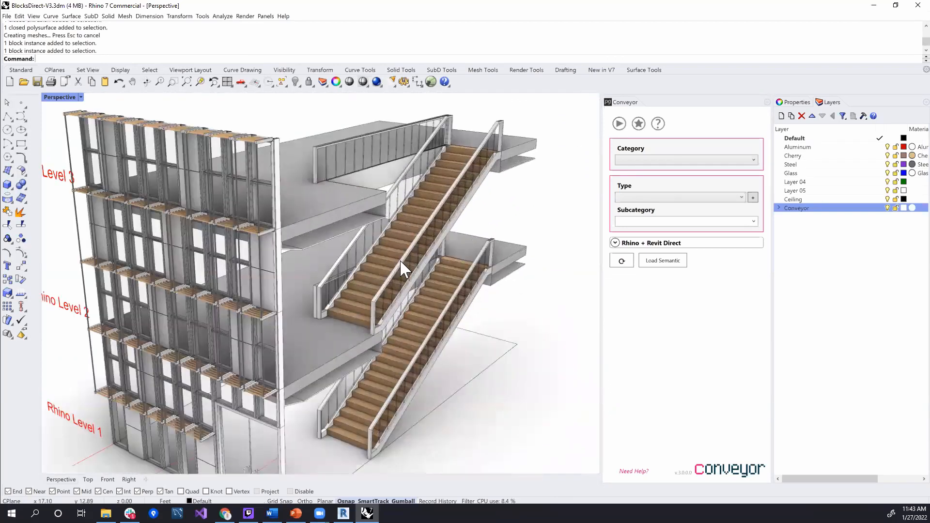
left_click(339, 224)
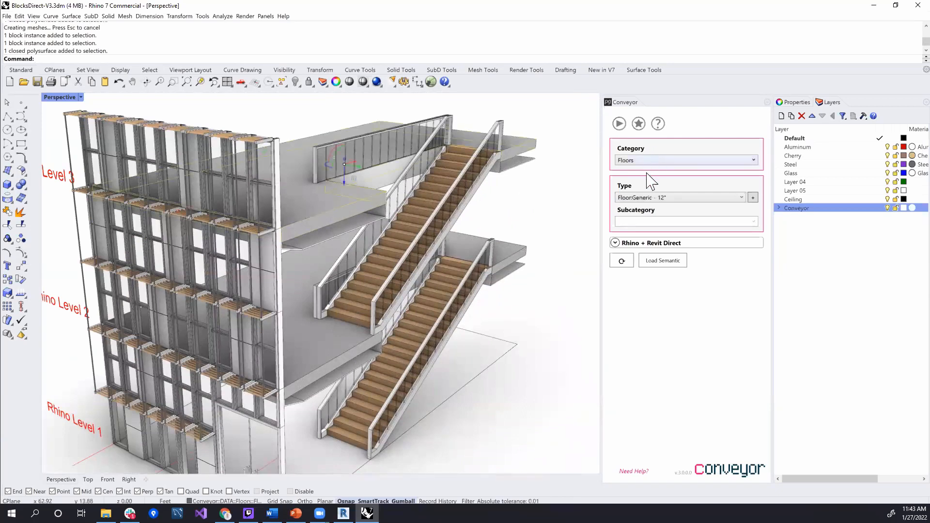
mouse_move(441, 278)
right_mouse_down()
mouse_move(382, 276)
mouse_move(461, 252)
mouse_move(437, 259)
mouse_move(470, 266)
mouse_move(370, 324)
mouse_move(450, 271)
right_mouse_up()
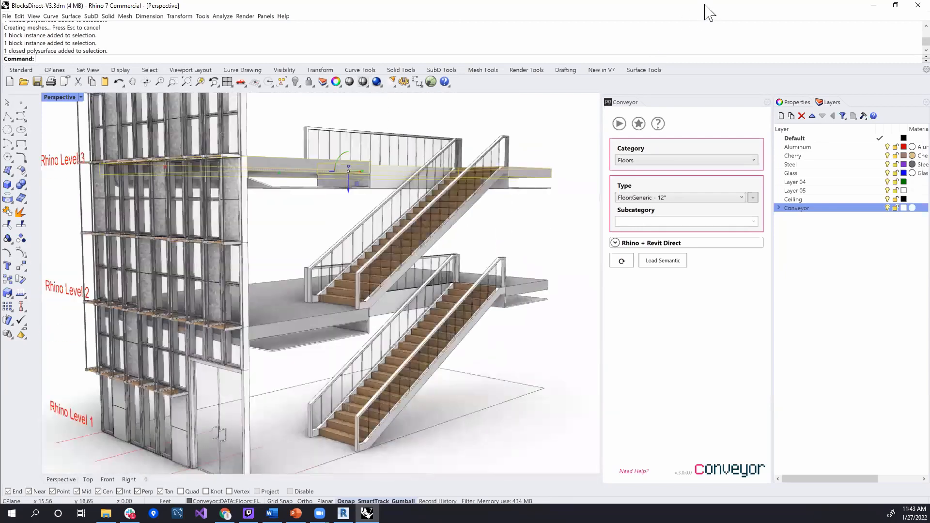
Close Rhino and save the changes to BlocksDirect-V3.3dm
left_click(908, 4)
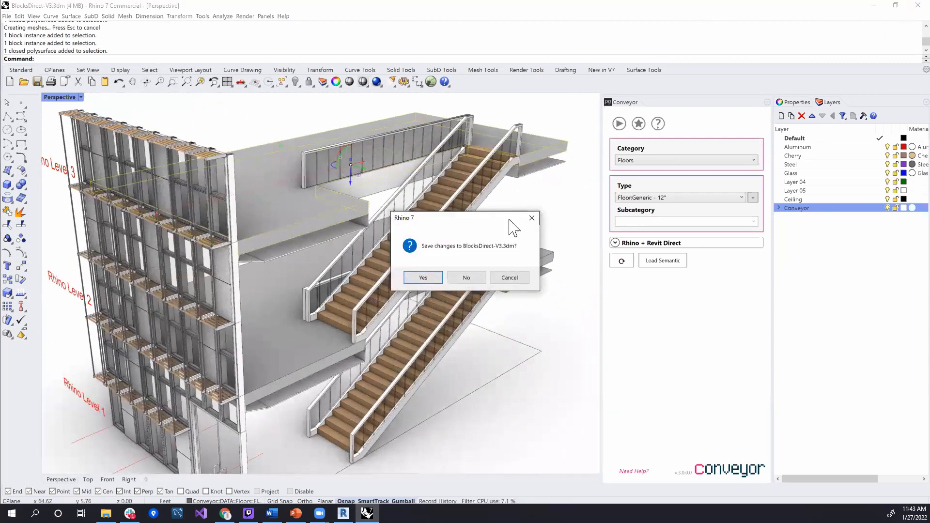
left_click(428, 278)
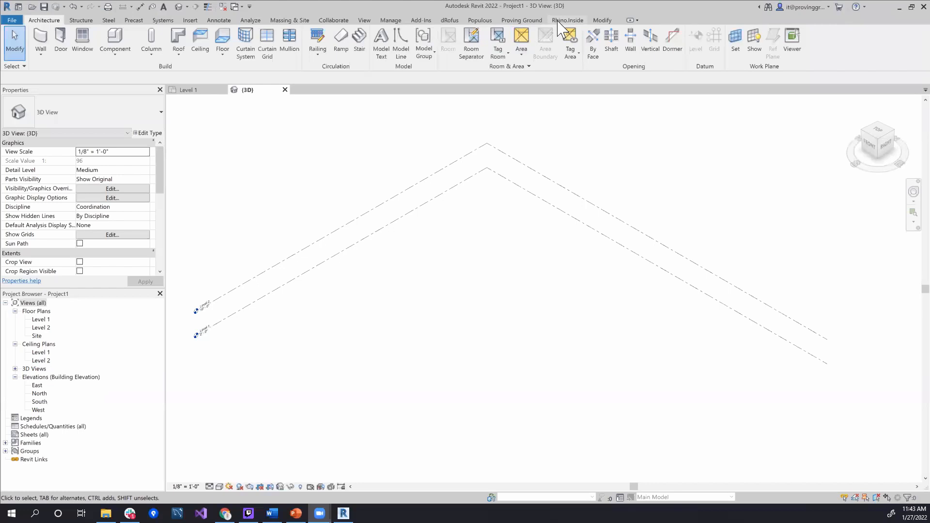
Open Conveyor's Getting Started documentation from the Proving Ground tools in Revit and look through the Essential Workflow Guide
left_click(533, 20)
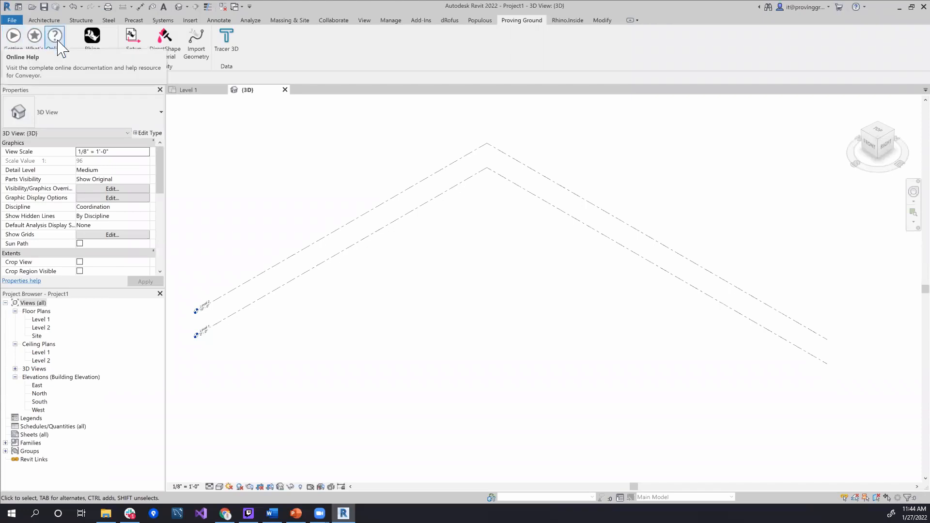
left_click(14, 50)
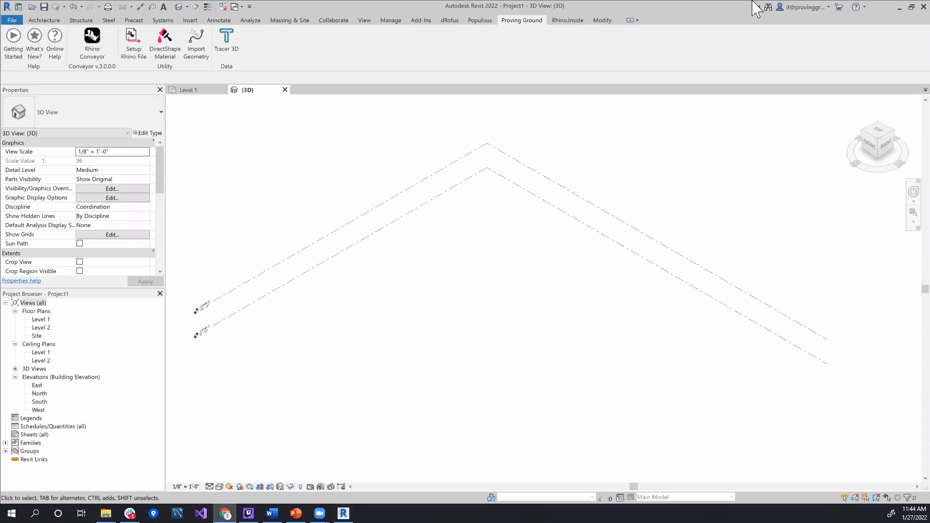
scroll(453, 294, "down", 4)
scroll(522, 283, "down", 7)
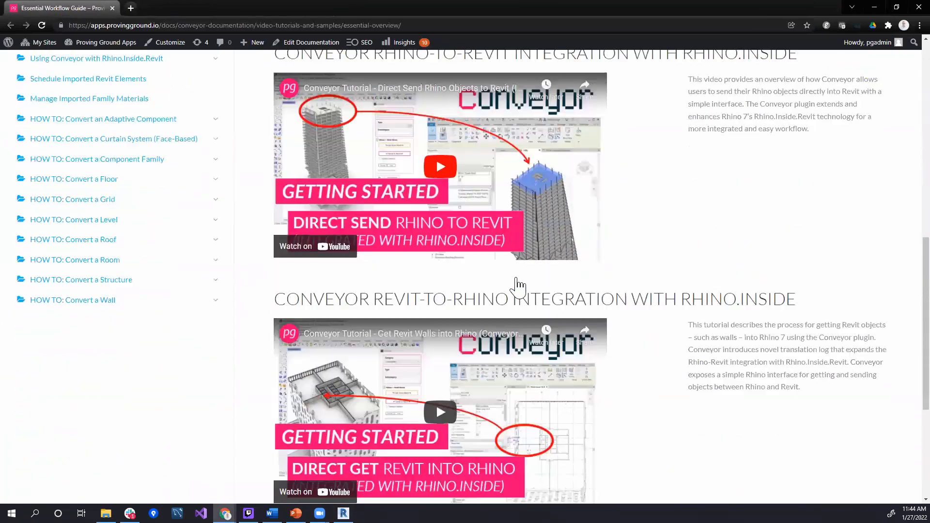
scroll(517, 287, "up", 10)
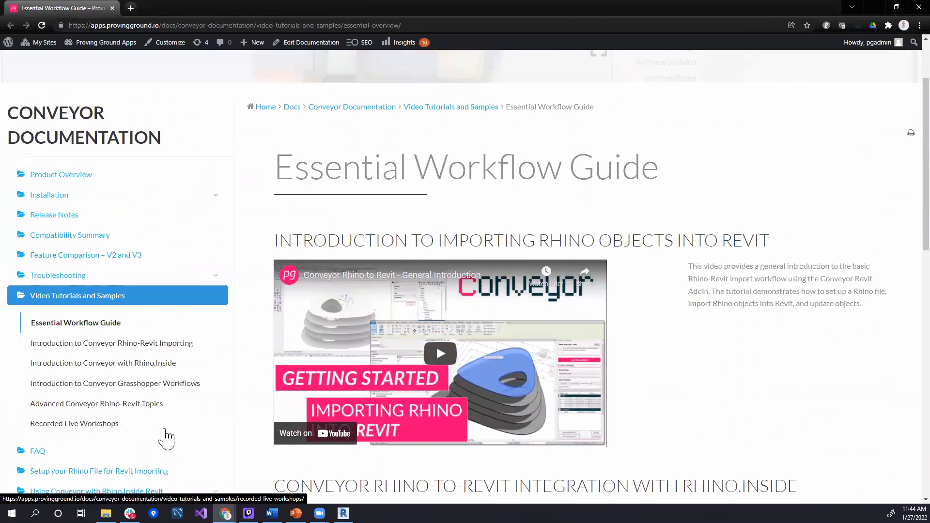
scroll(166, 439, "down", 4)
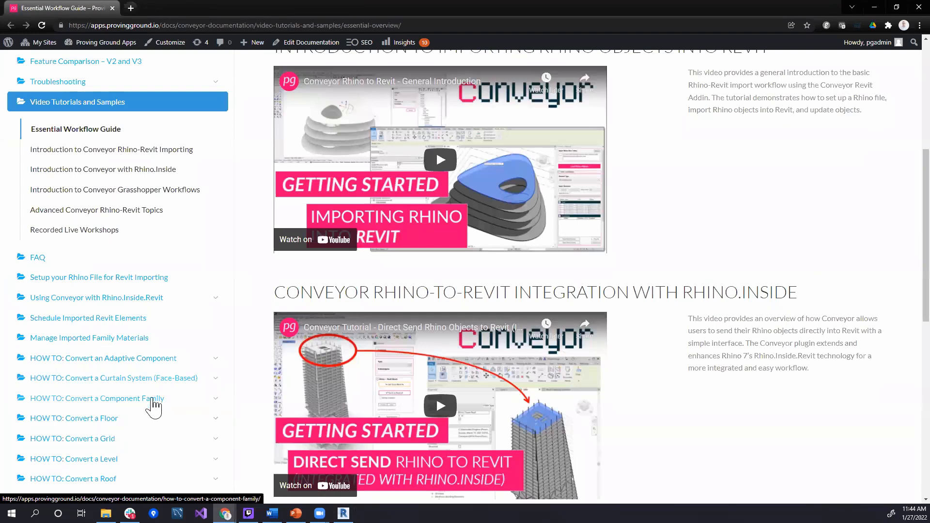
Open the "HOW TO: Convert a Component Family" documentation page and review its articles on importing Rhino objects as Revit families
scroll(347, 358, "down", 5)
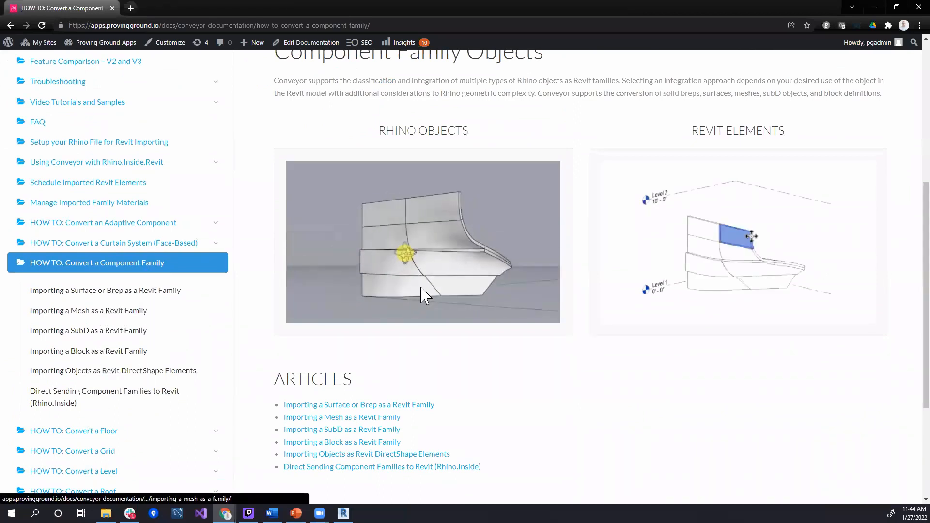
scroll(421, 287, "up", 2)
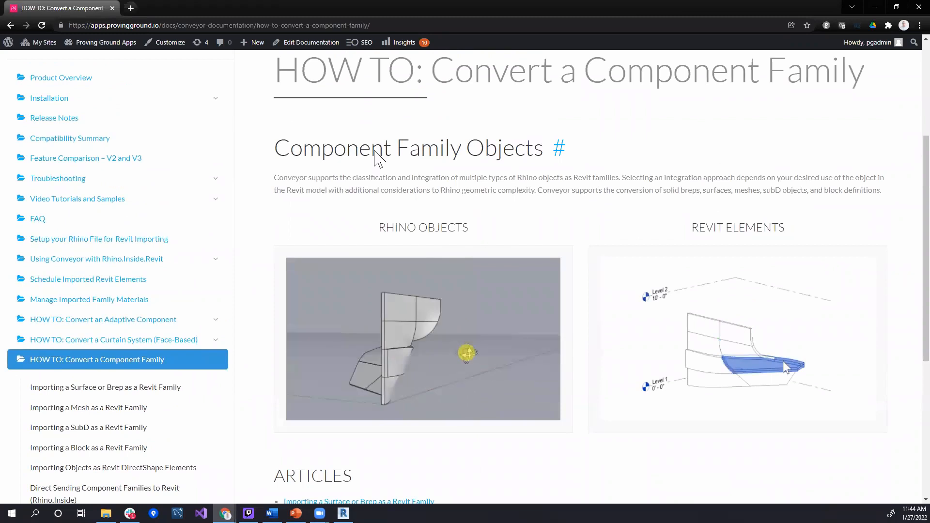
scroll(453, 297, "down", 5)
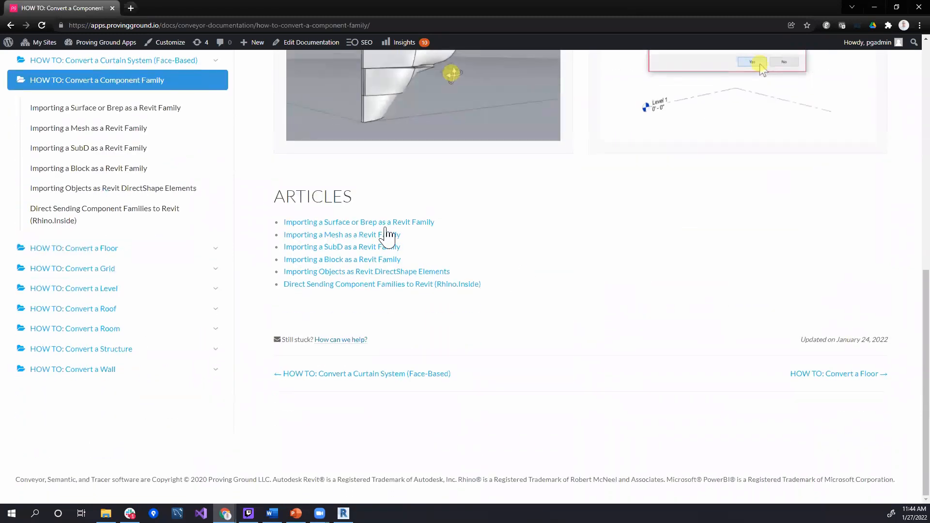
scroll(387, 240, "up", 1)
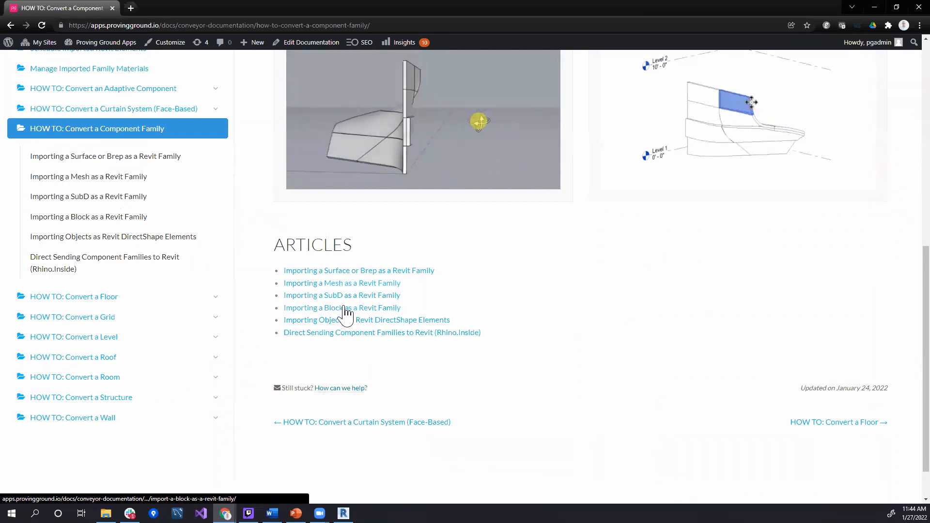
scroll(513, 281, "up", 2)
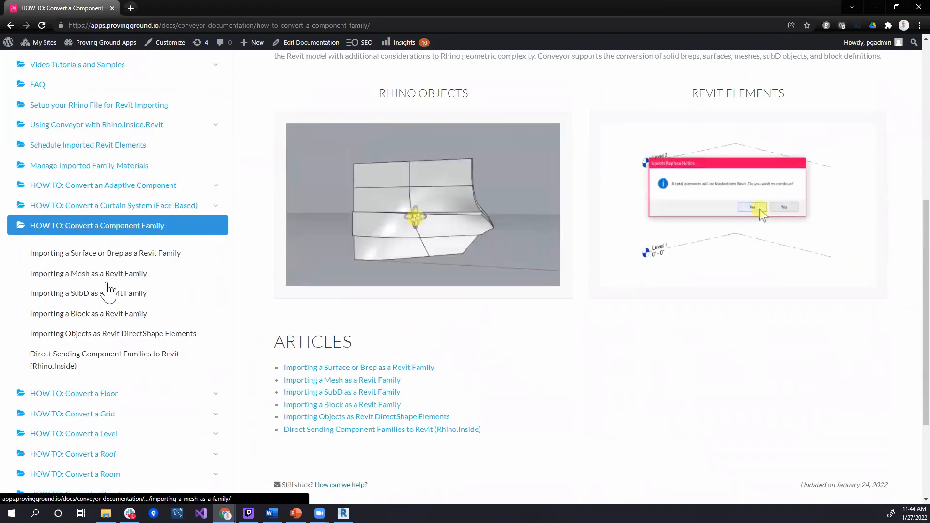
Open the "Importing a SubD as a Revit Family" article and read through its workflow, including the optional SubD subdivision settings
left_click(108, 292)
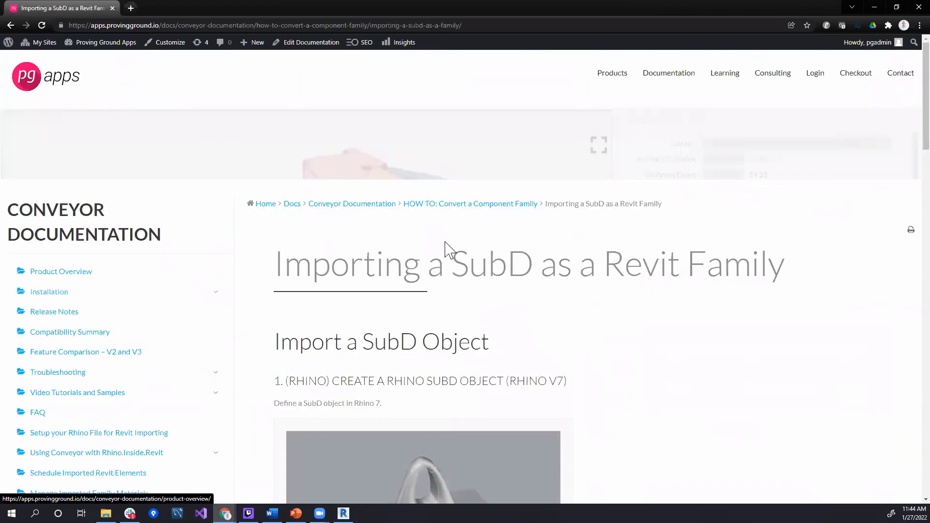
scroll(504, 246, "down", 2)
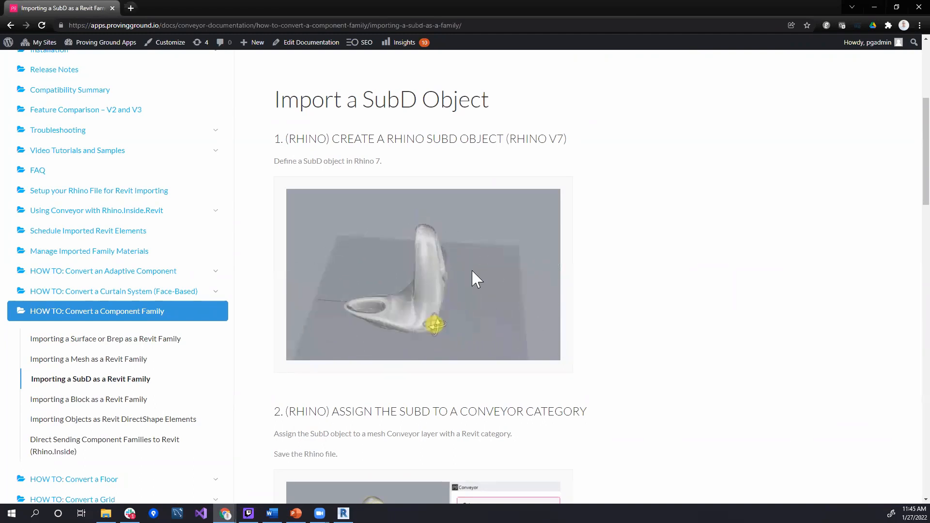
scroll(460, 274, "down", 1)
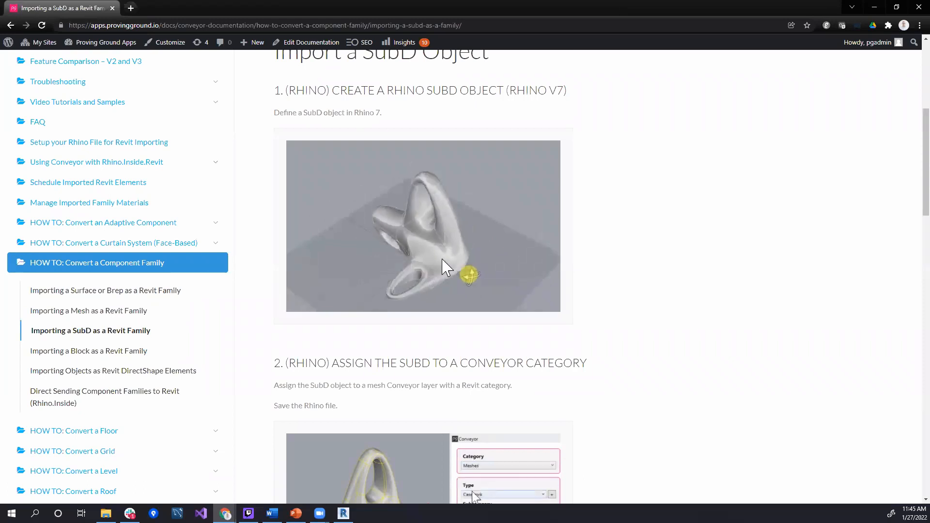
scroll(468, 242, "down", 4)
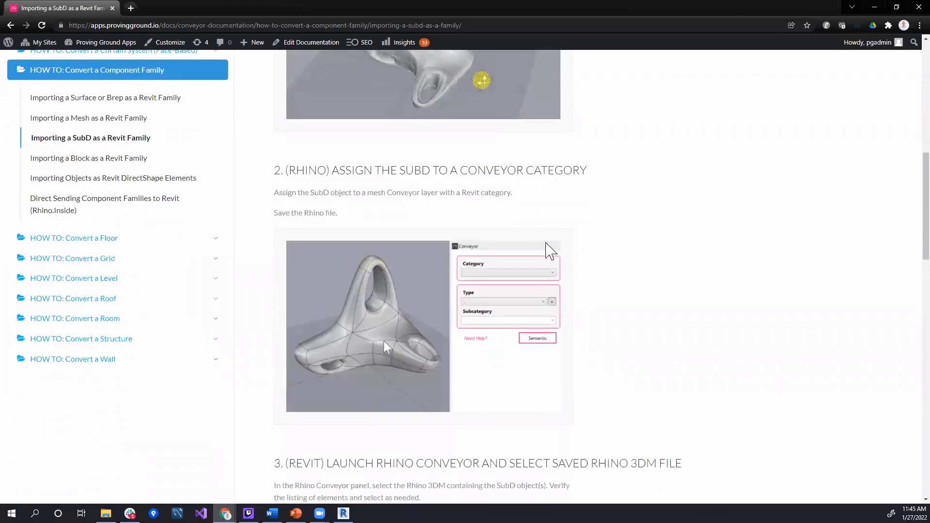
scroll(557, 245, "down", 1)
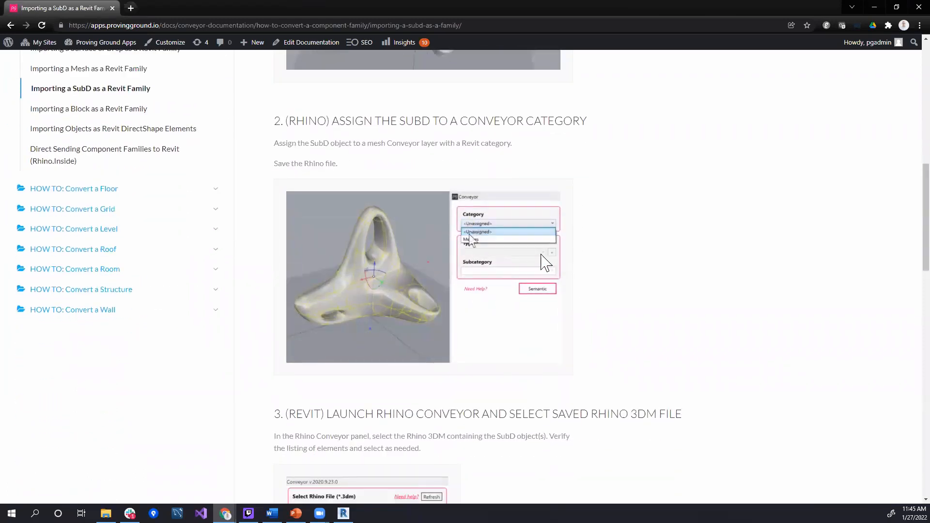
scroll(533, 262, "down", 6)
scroll(378, 242, "up", 4)
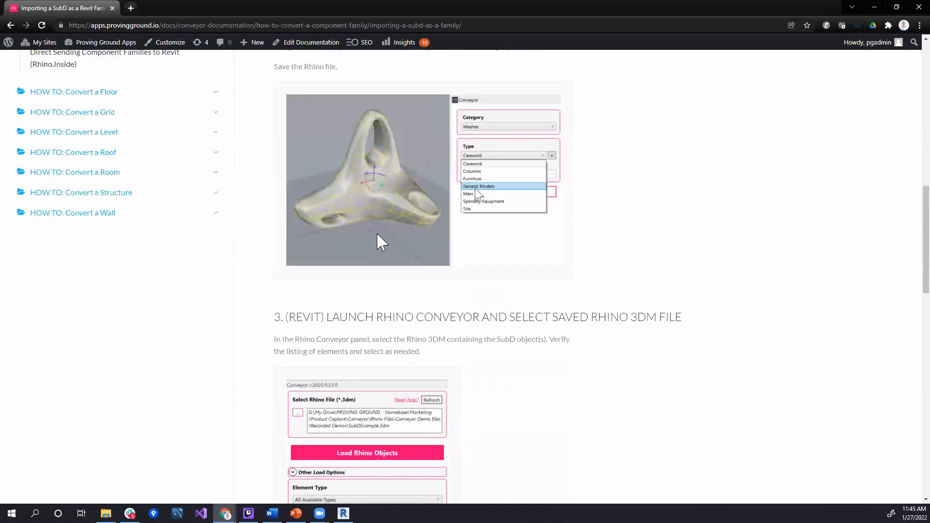
scroll(436, 252, "down", 6)
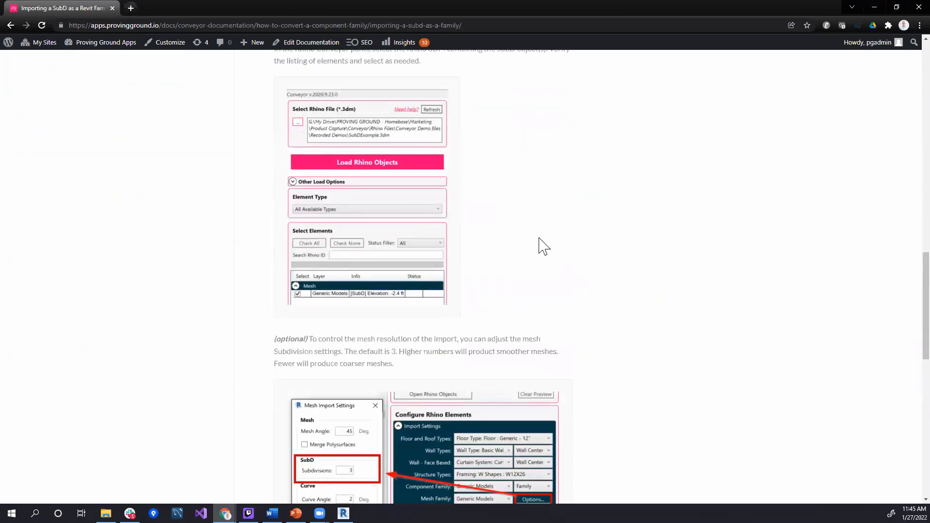
scroll(471, 212, "down", 10)
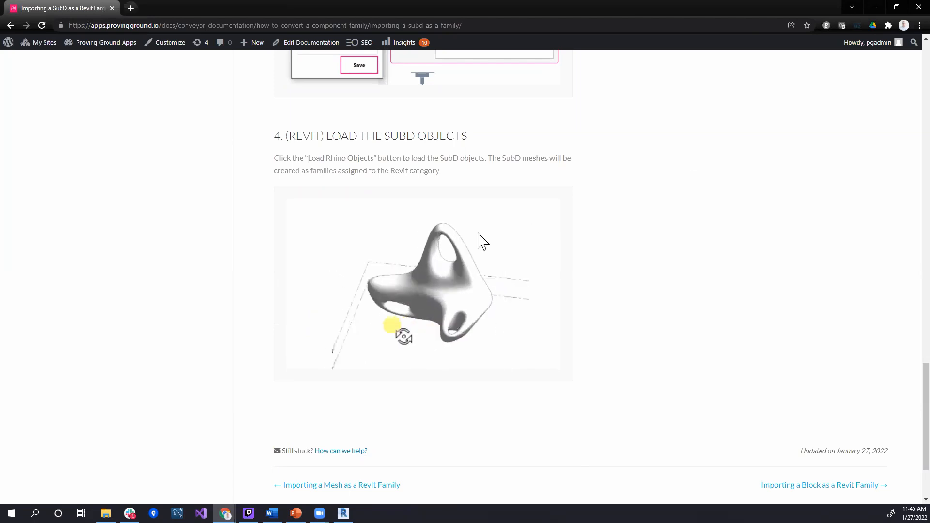
scroll(479, 235, "up", 20)
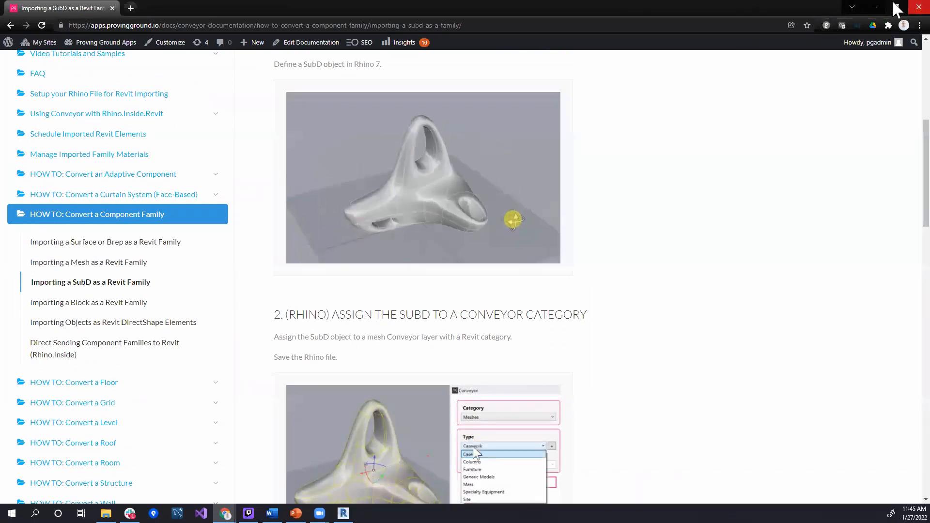
Switch back to Revit, open the Rhino Conveyor control panel, and choose BlocksDirect-V3.3dm as the Rhino file
left_click(874, 7)
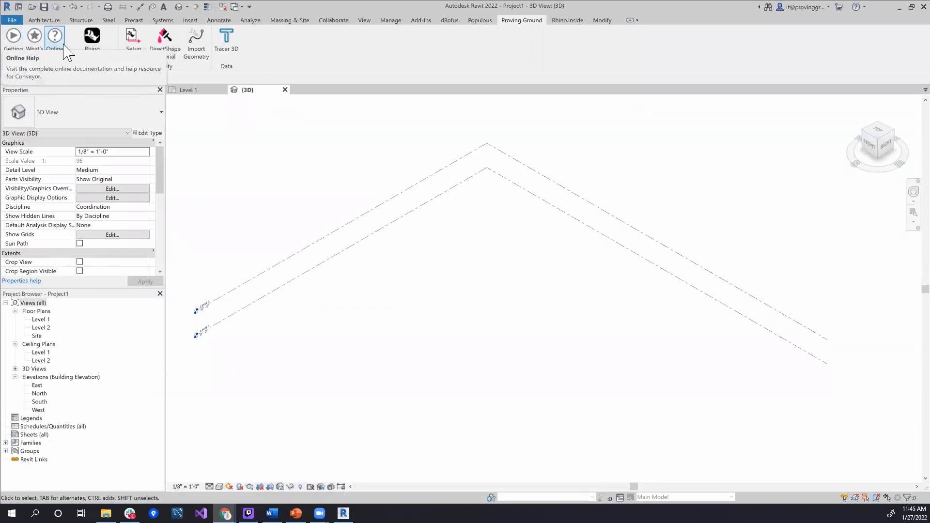
left_click(99, 33)
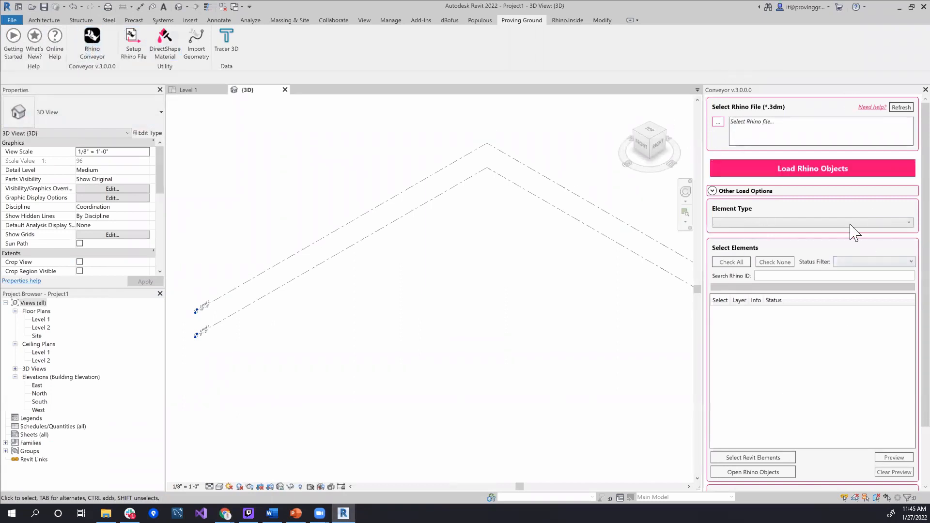
left_click(719, 123)
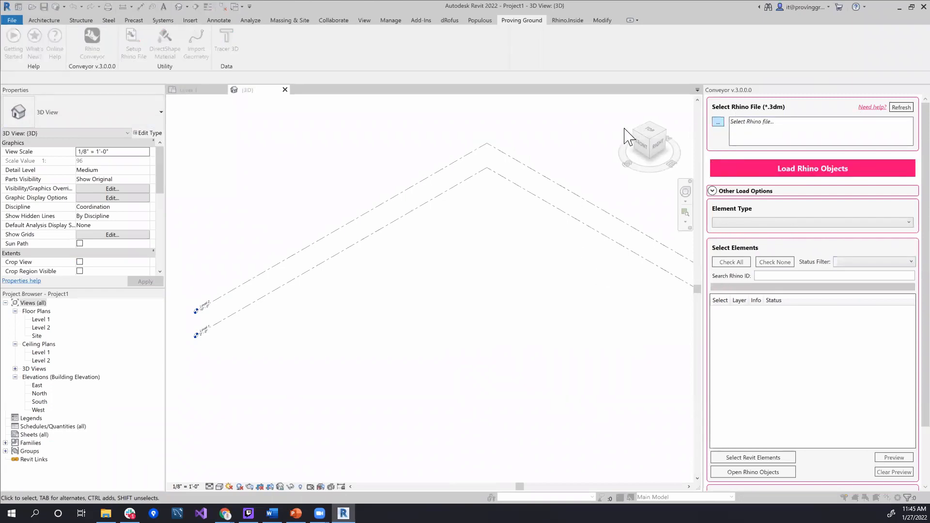
left_click(286, 68)
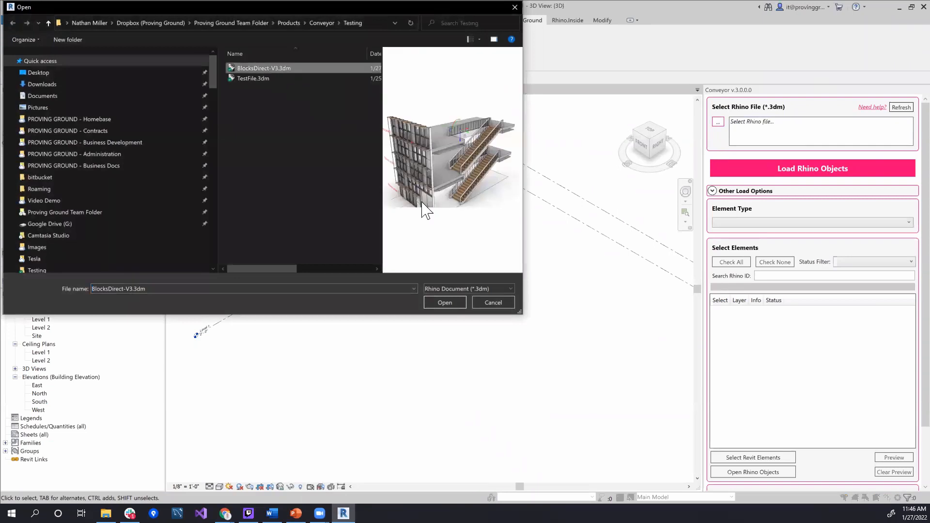
left_click(445, 303)
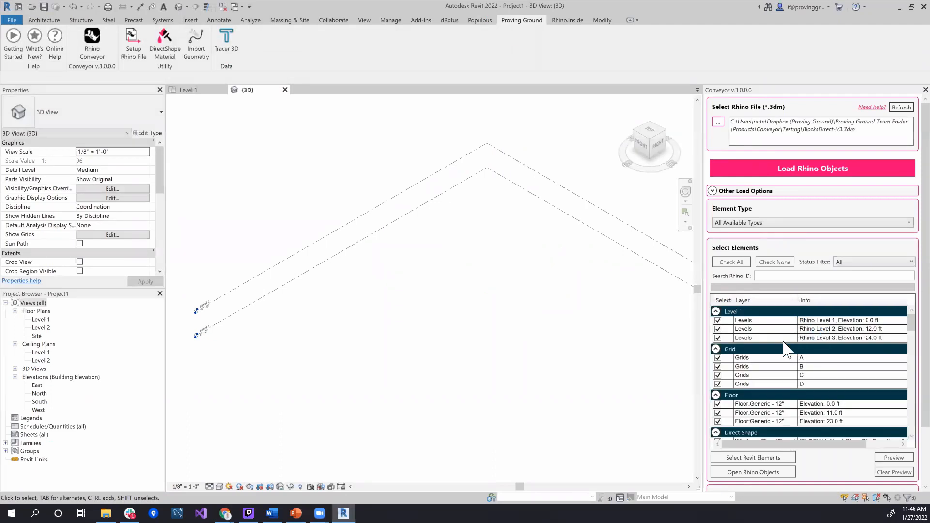
Look through the Rhino objects listed by Conveyor and filter the element type to Component Families
scroll(786, 349, "down", 10)
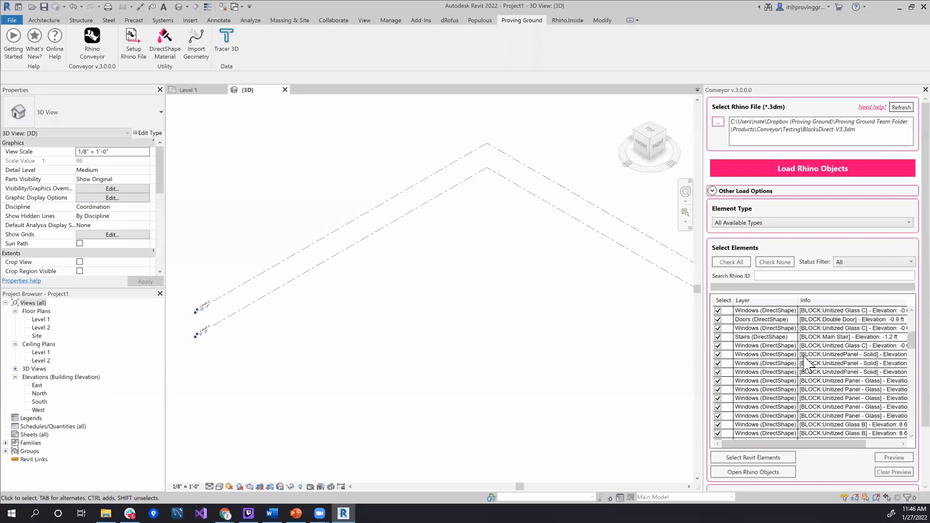
scroll(800, 366, "up", 2)
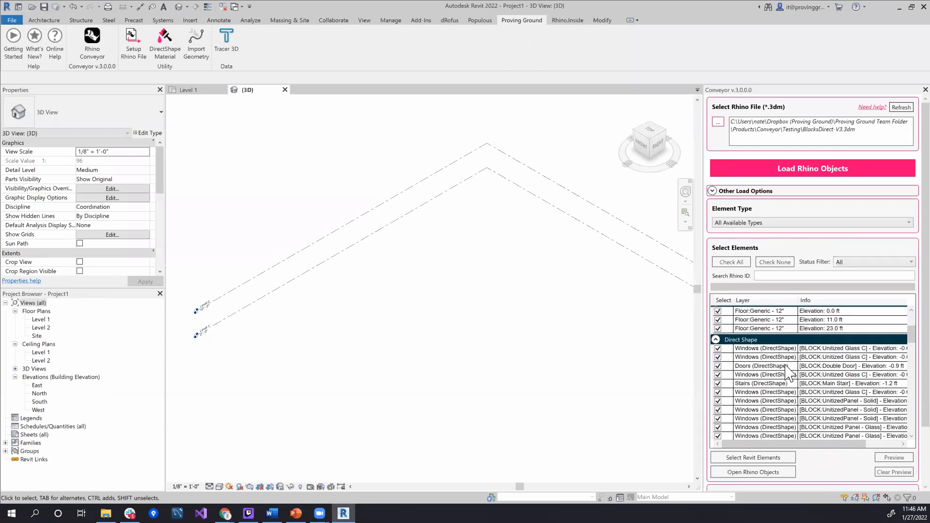
scroll(785, 366, "up", 2)
scroll(790, 237, "down", 1)
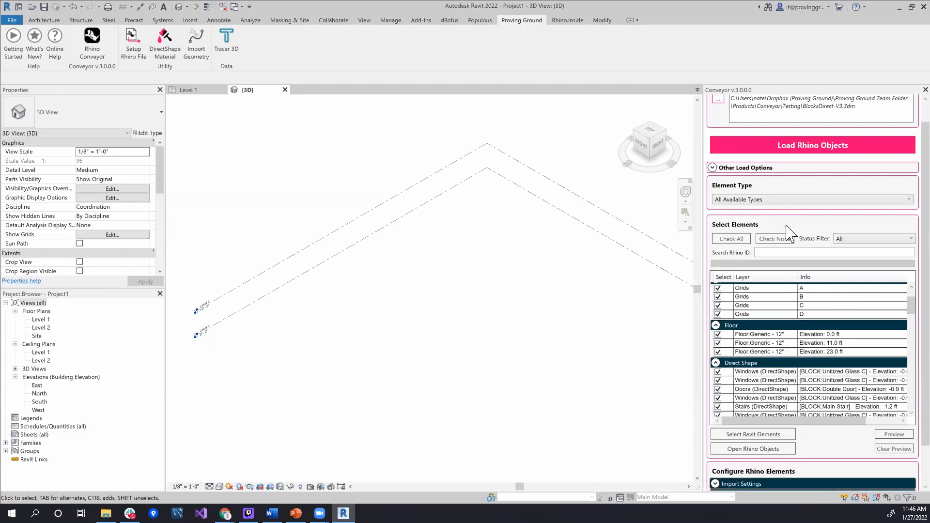
left_click(788, 201)
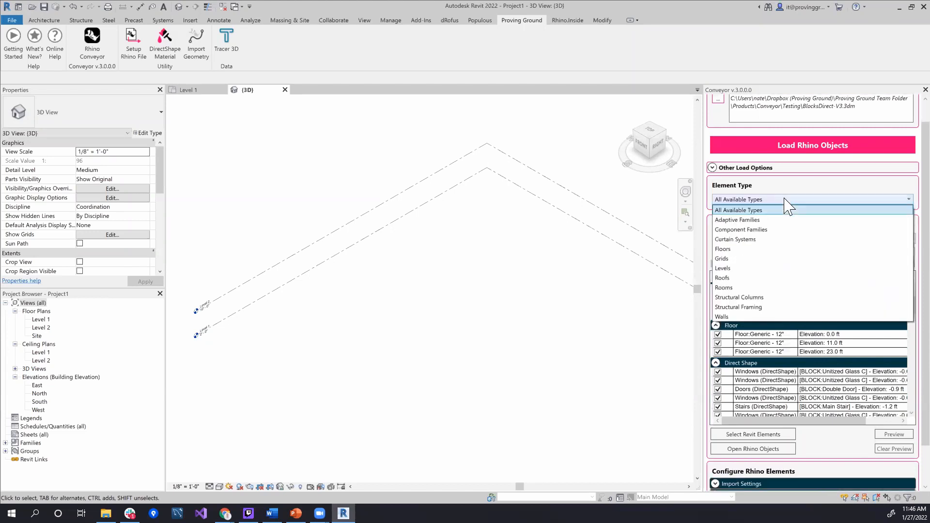
left_click(763, 230)
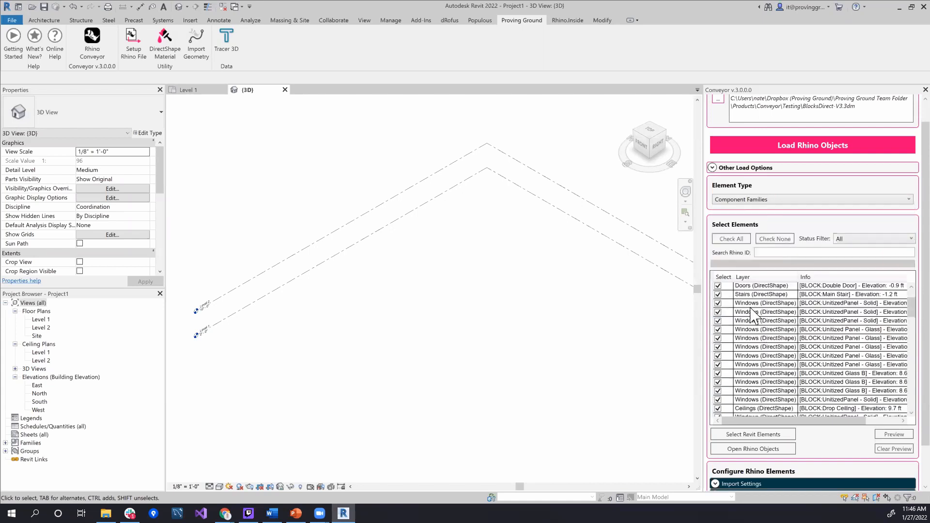
Uncheck all elements except the Main Stair block and load that stair into Revit as a DirectShape
left_click(786, 240)
left_click(718, 295)
scroll(775, 323, "up", 1)
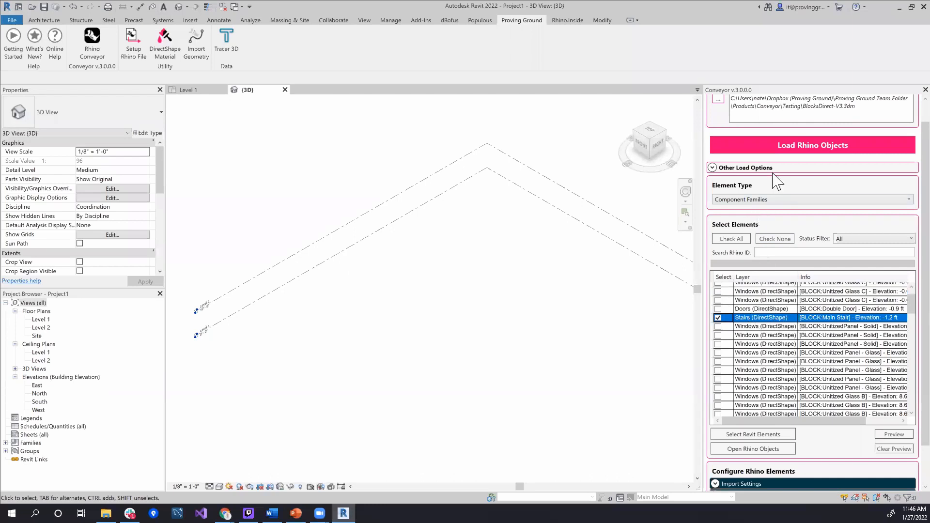
left_click(739, 148)
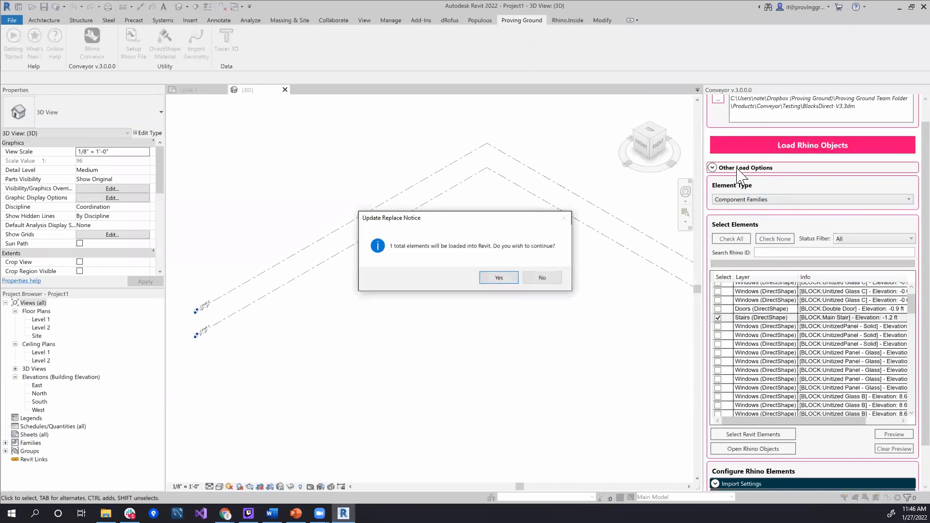
left_click(497, 279)
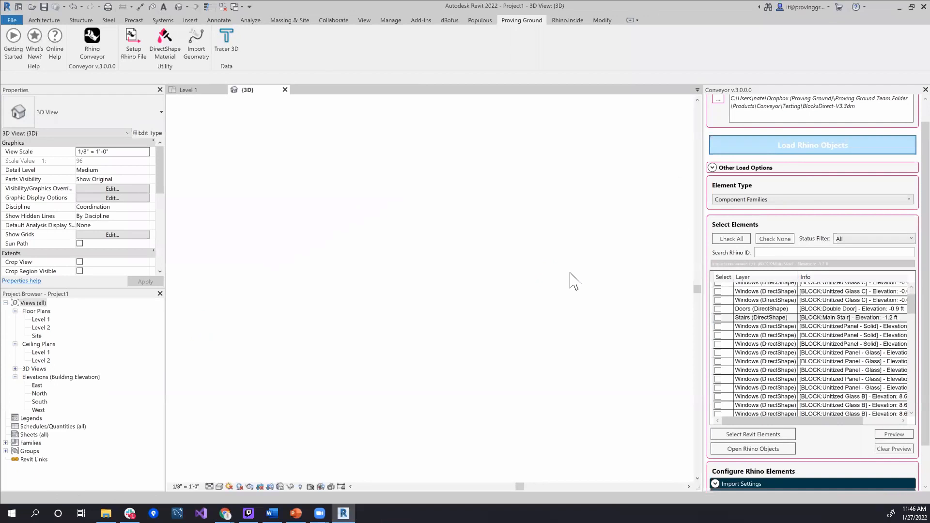
Examine the loaded stair in the 3D view, checking its Rhino properties while it is selected, and deselect it
middle_click_drag(579, 306, 521, 332)
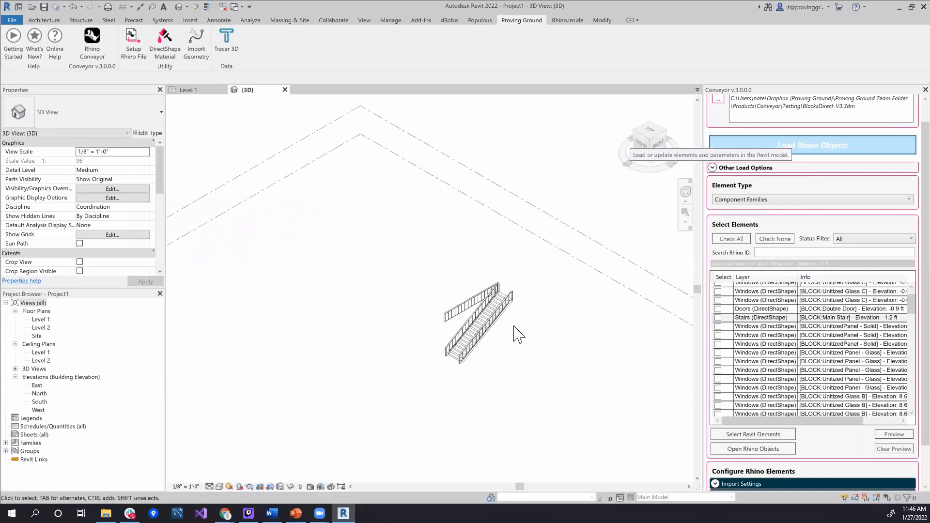
scroll(504, 350, "up", 3)
middle_click_drag(506, 377, 513, 343, "shift")
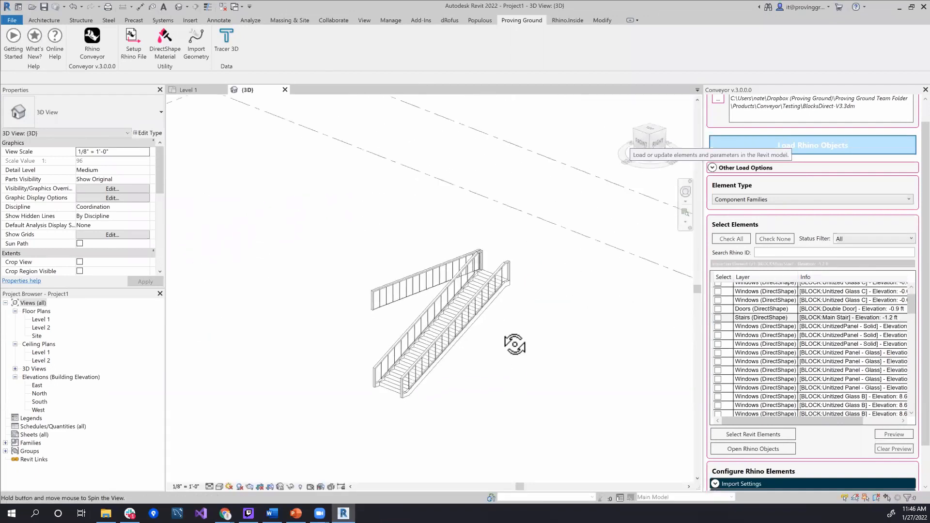
scroll(469, 361, "up", 3)
mouse_move(468, 361)
middle_mouse_down("shift")
mouse_move(519, 359)
mouse_move(503, 366)
mouse_move(473, 344)
middle_mouse_up("shift")
scroll(465, 341, "up", 4)
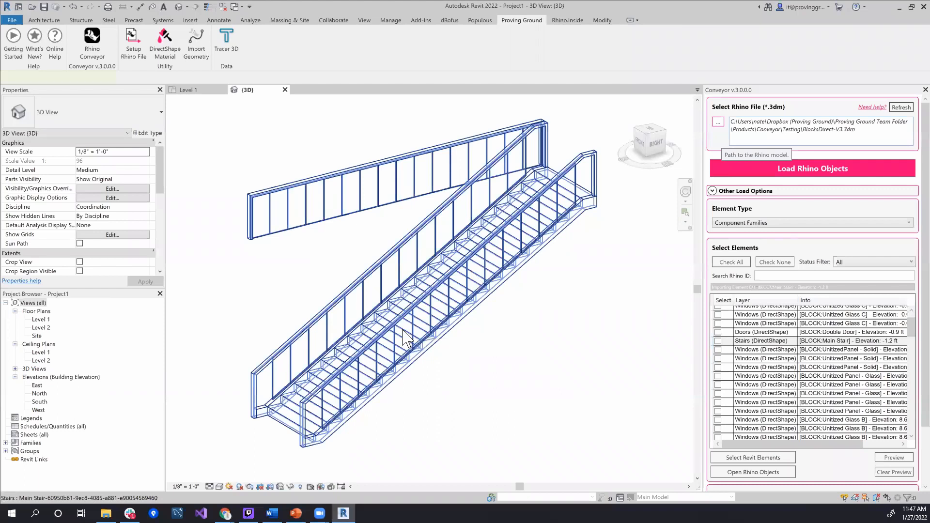
left_click(387, 337)
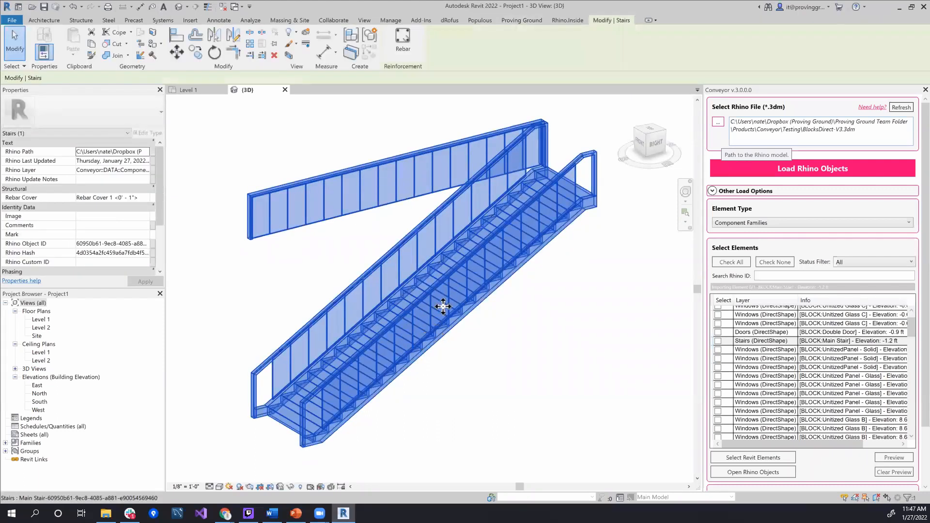
left_click(291, 465)
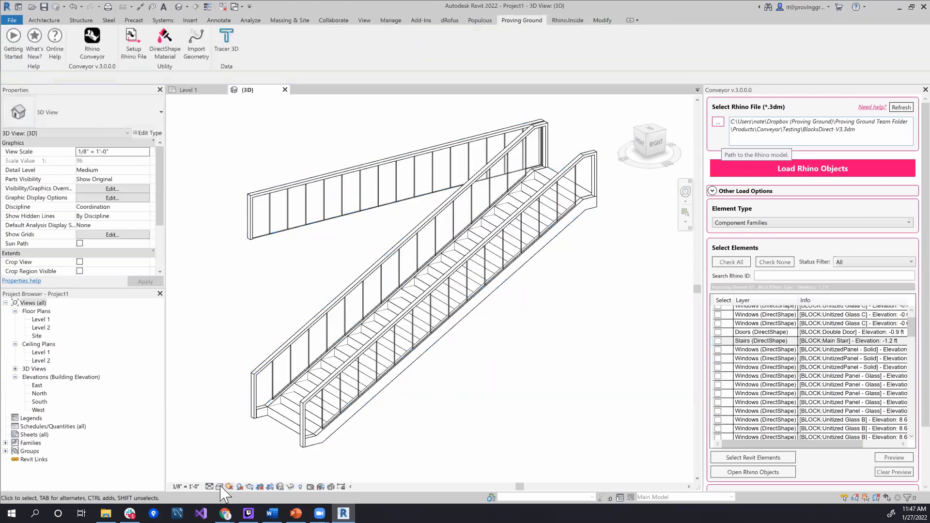
Set the 3D view to a visual style that displays the stair's material colors, and dismiss the project save reminder
left_click(222, 486)
left_click(241, 462)
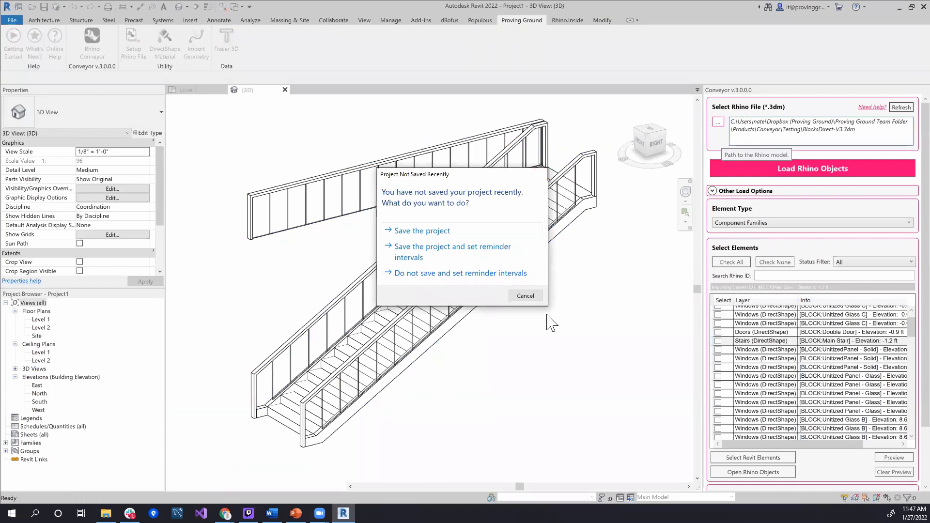
left_click(540, 174)
Examine the stair's glass railings, wood treads and frame materials from several angles and distances
middle_click_drag(523, 345, 556, 345, "shift")
scroll(540, 366, "up", 1)
scroll(548, 350, "up", 1)
scroll(548, 349, "down", 3)
scroll(555, 345, "down", 1)
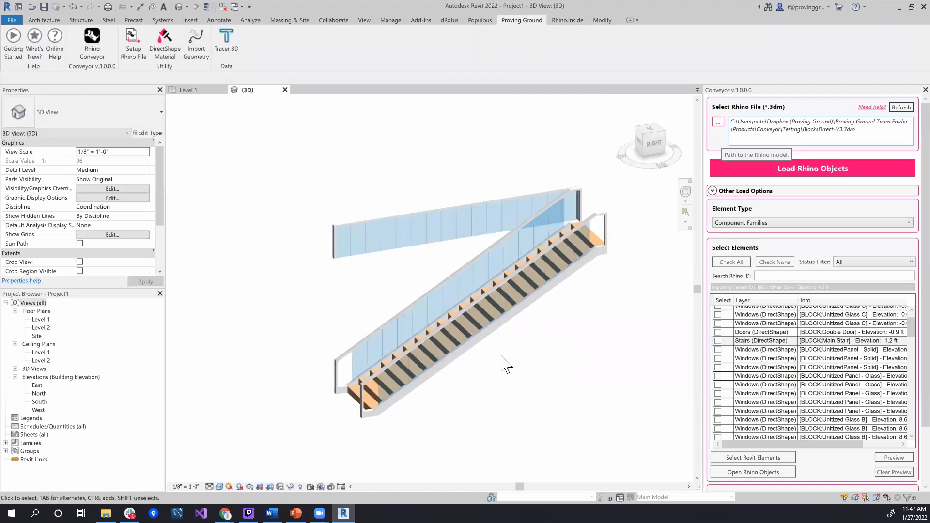
scroll(501, 355, "up", 1)
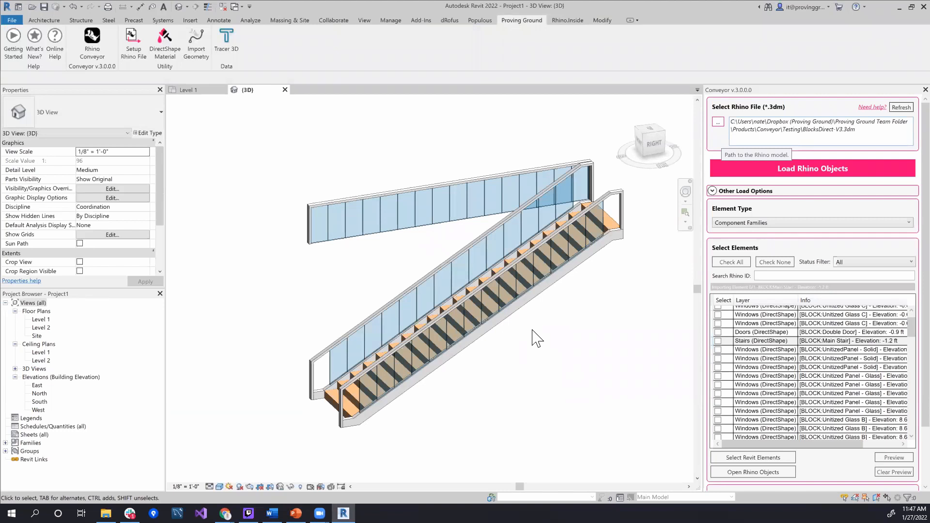
mouse_move(543, 344)
middle_mouse_down("shift")
mouse_move(564, 345)
mouse_move(592, 326)
mouse_move(535, 366)
mouse_move(547, 355)
mouse_move(538, 334)
middle_mouse_up("shift")
scroll(518, 359, "up", 1)
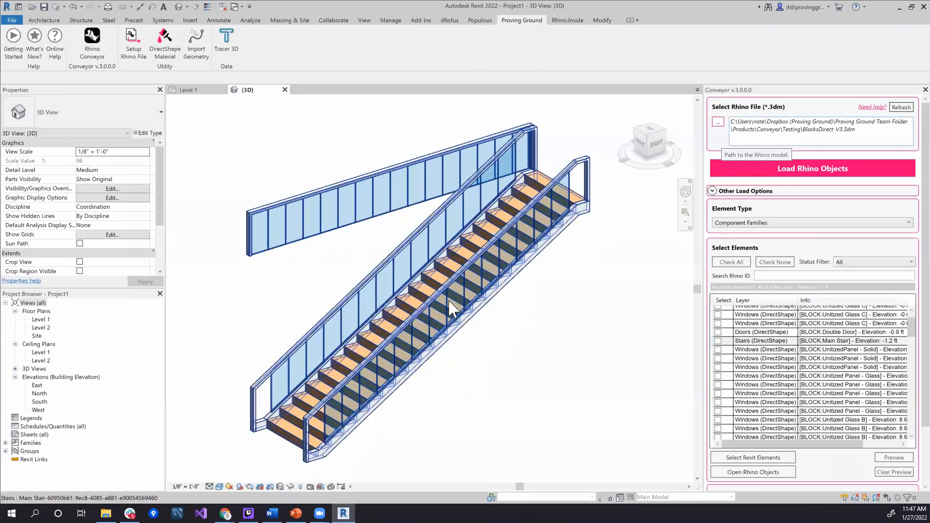
Select the imported Main Stair to review its category and the Rhino data in its instance properties
left_click(505, 227)
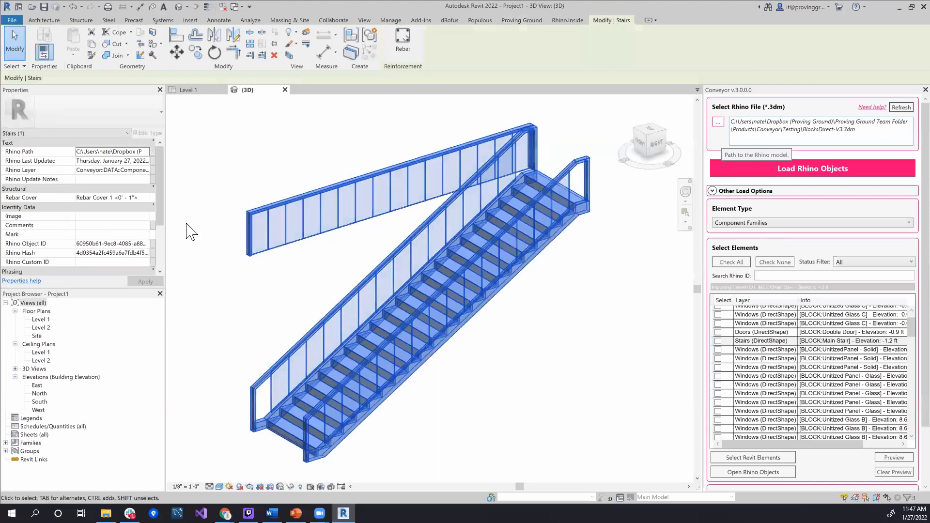
left_click_drag(160, 206, 172, 169)
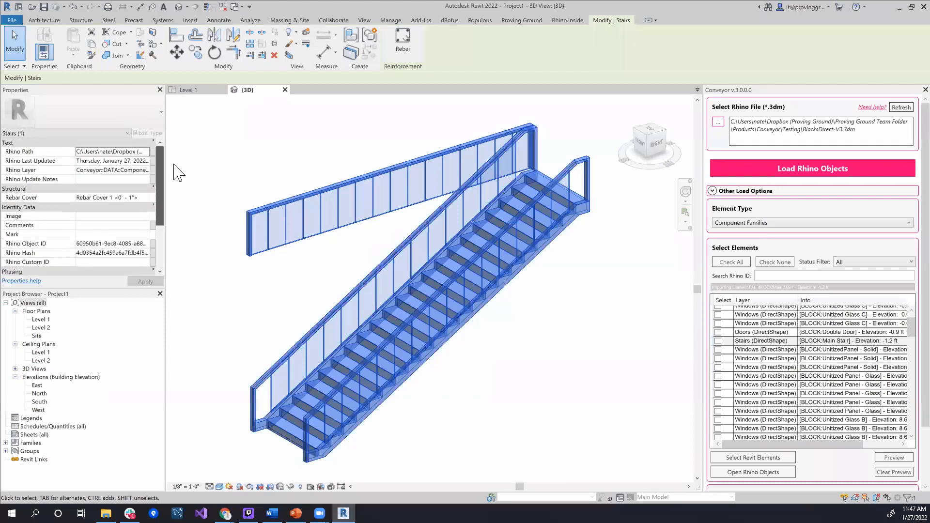
left_click(264, 292)
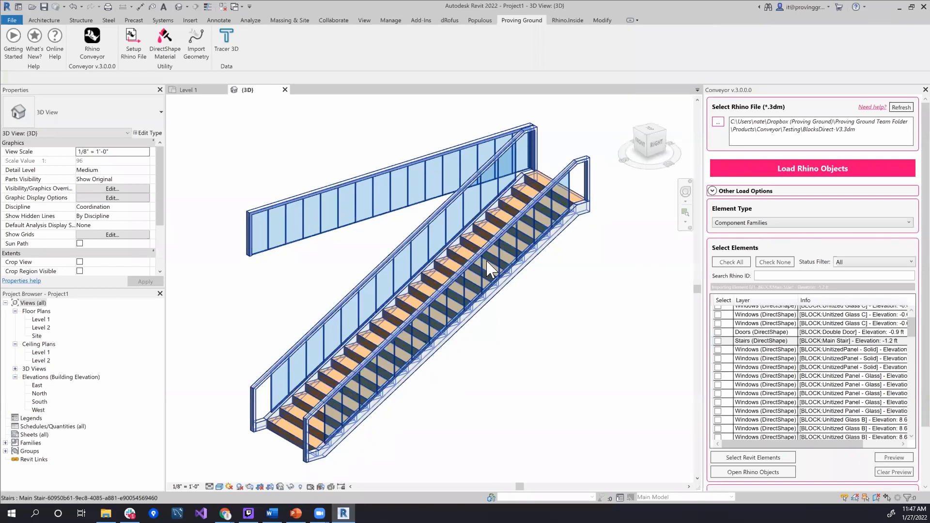
left_click(486, 246)
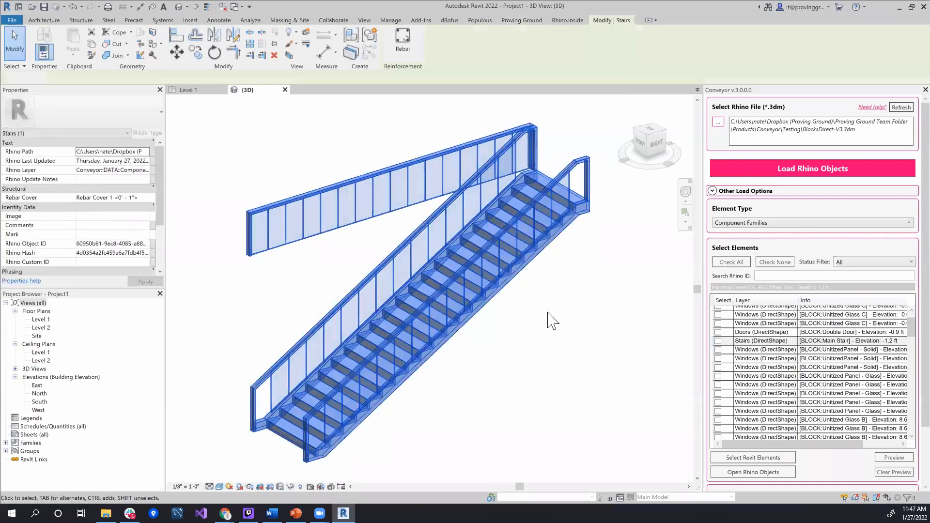
Deselect the stair, open the DirectShape Material tool and set it to apply by faces
left_click(548, 315)
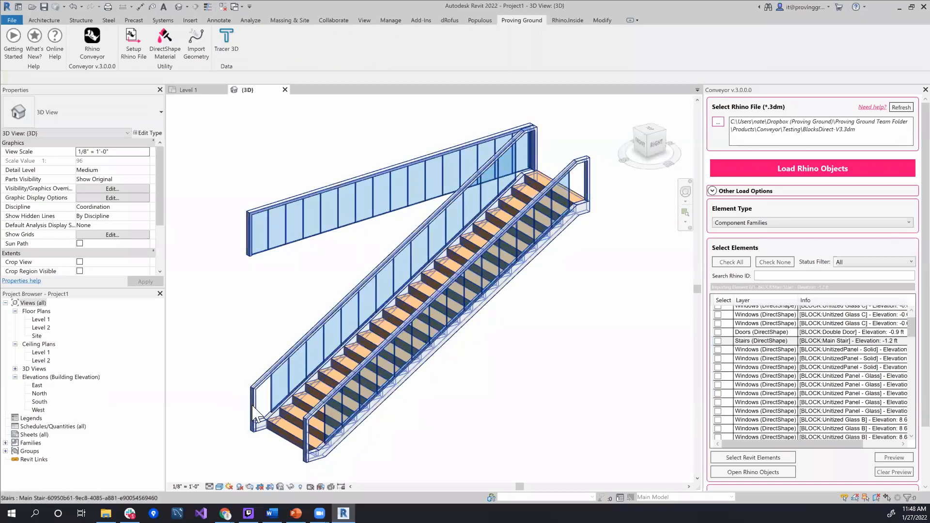
mouse_move(560, 292)
middle_mouse_down()
mouse_move(570, 287)
mouse_move(558, 291)
middle_mouse_up()
scroll(532, 297, "down", 1)
middle_click_drag(515, 347, 551, 344, "shift")
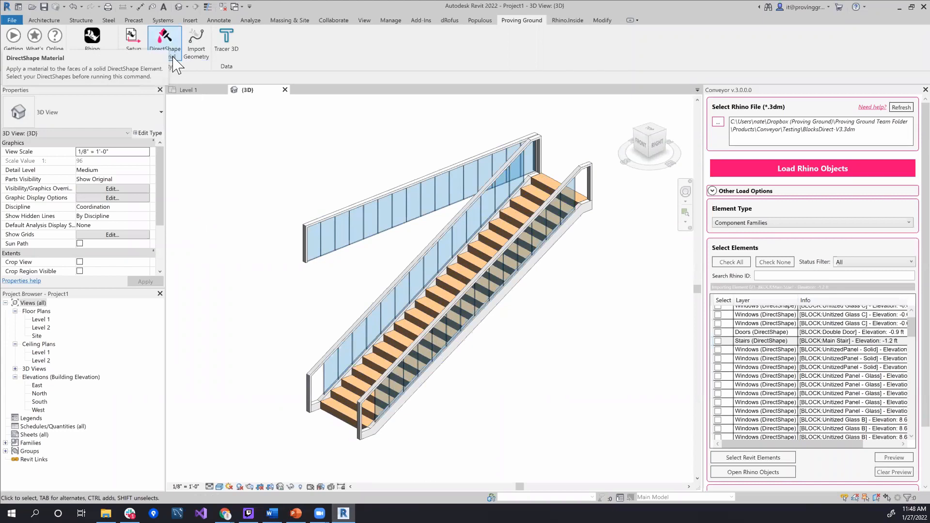
left_click(165, 44)
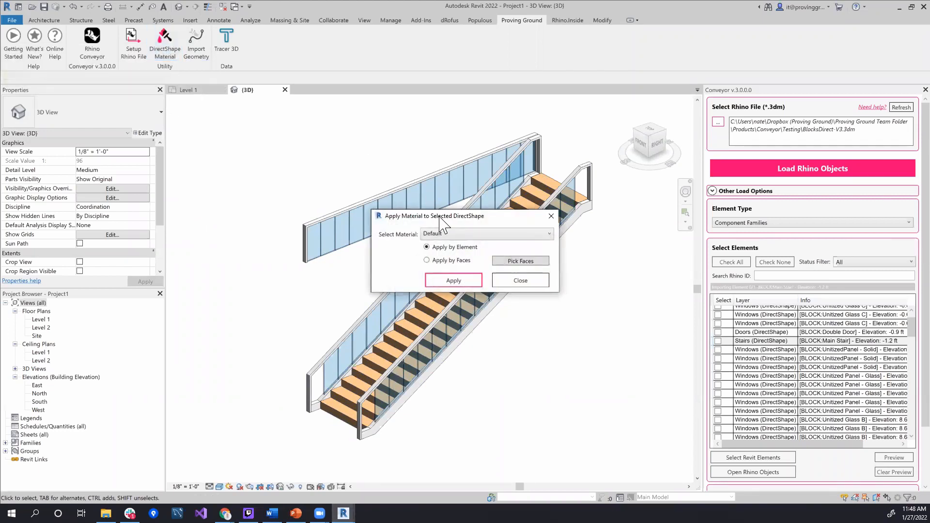
left_click_drag(440, 217, 184, 125)
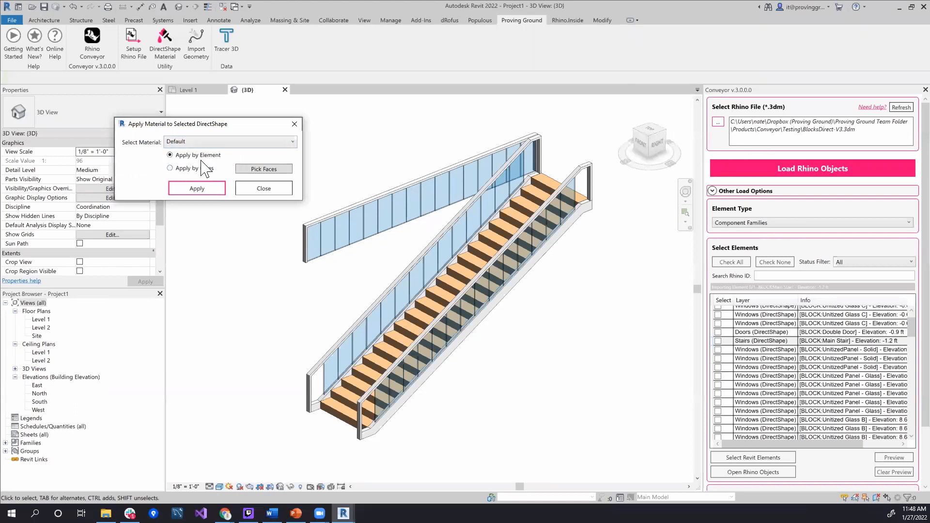
left_click(170, 168)
Pick the walking surfaces of the stair's top four treads as the faces to receive a material
left_click(287, 175)
scroll(542, 186, "up", 5)
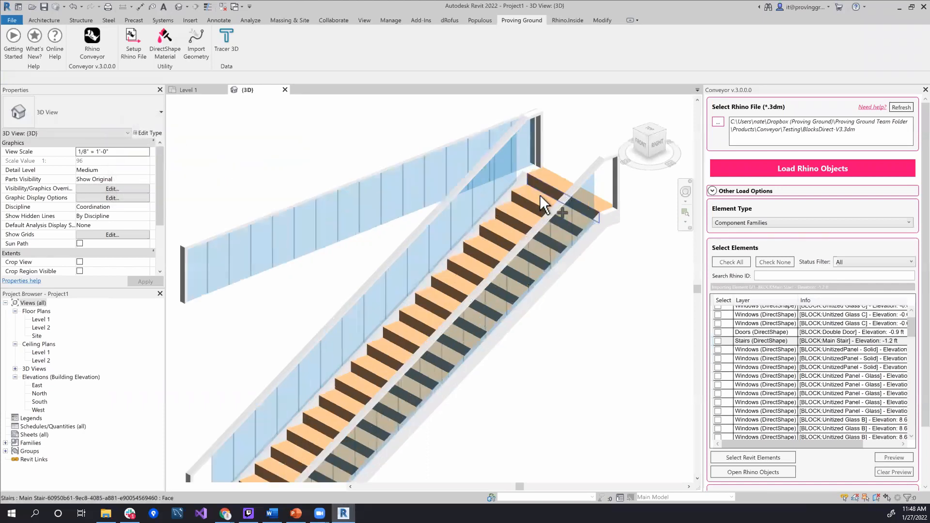
left_click(536, 206)
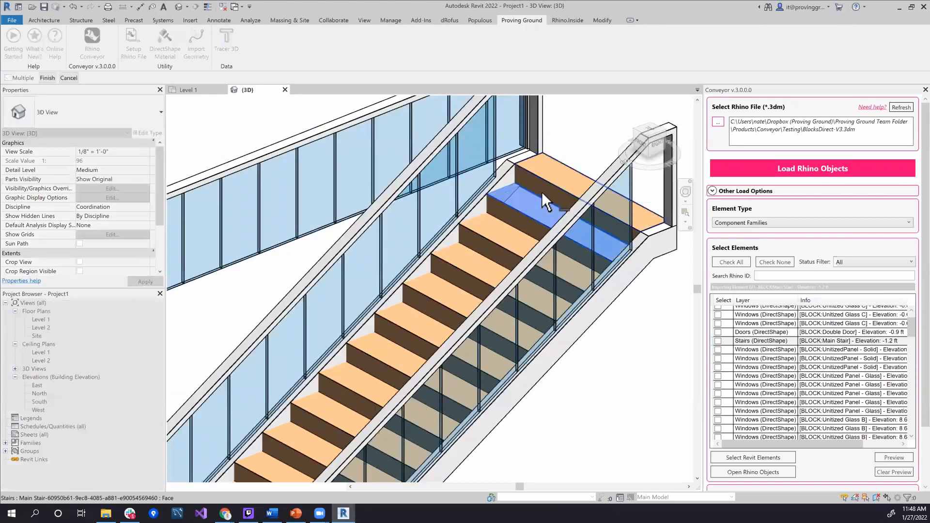
left_click(542, 191)
left_click(504, 231)
left_click(479, 266)
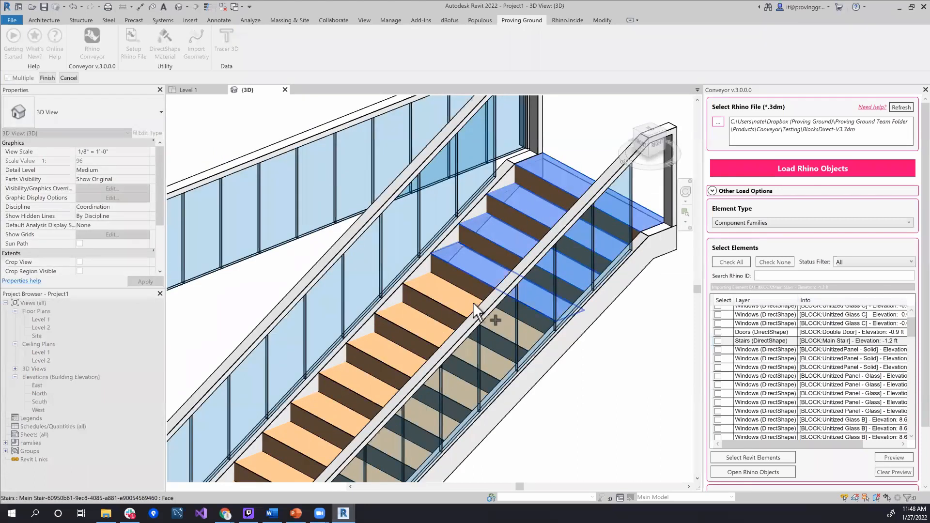
left_click(47, 78)
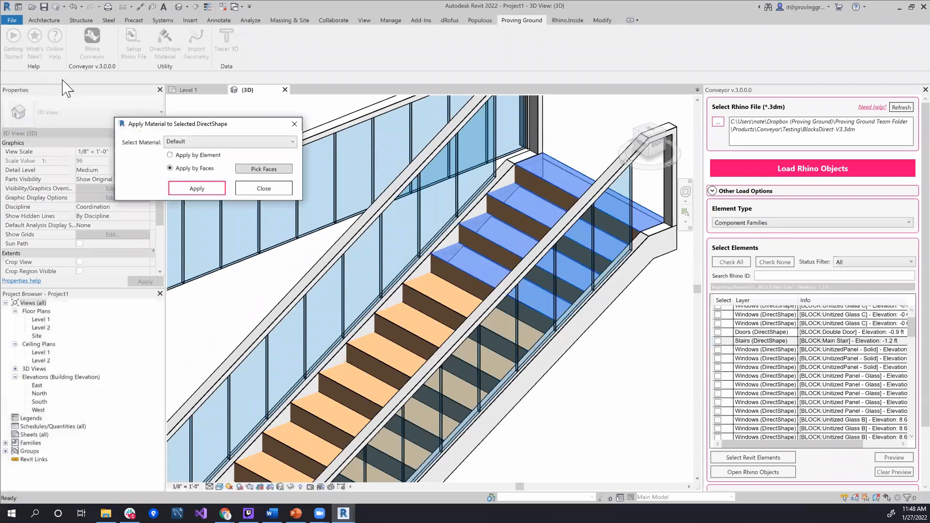
Apply the Concrete, Precast material to the picked tread faces and close the material tool
left_click(224, 144)
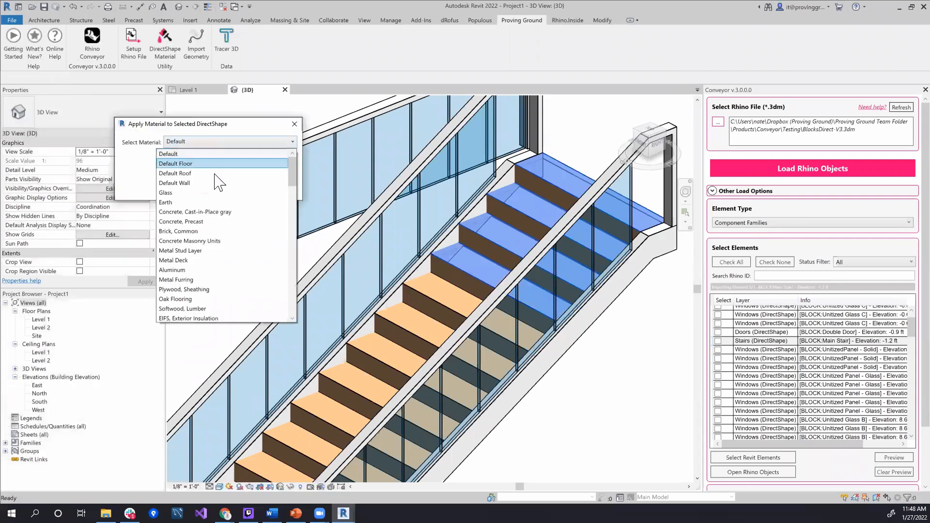
left_click(219, 221)
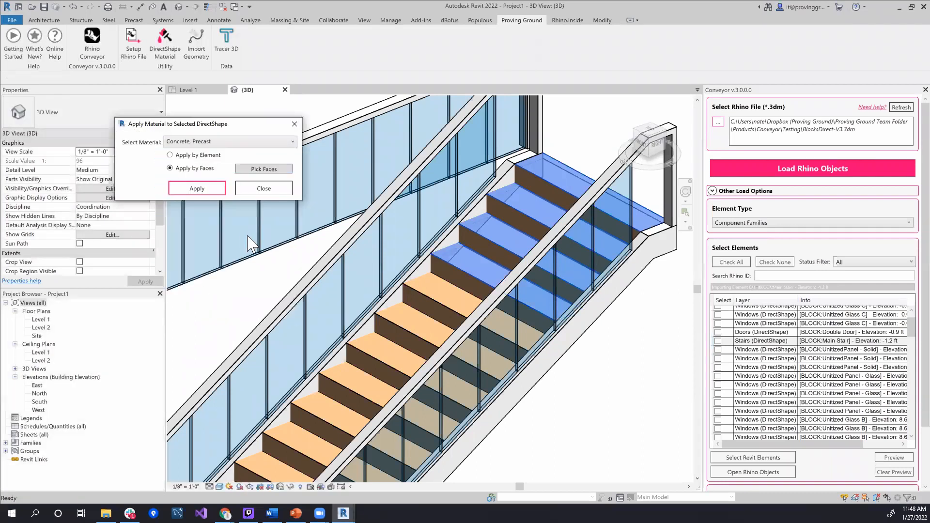
left_click(219, 192)
middle_click_drag(516, 223, 552, 315, "shift")
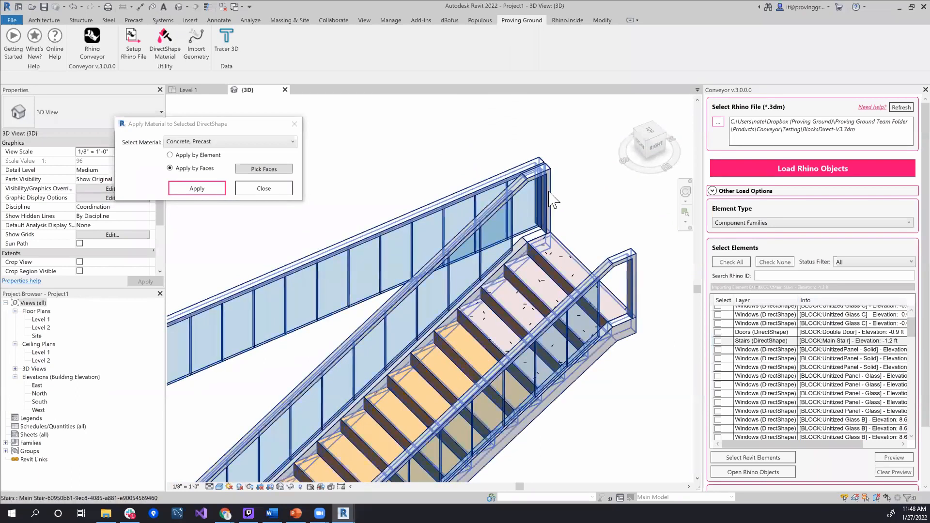
left_click(281, 194)
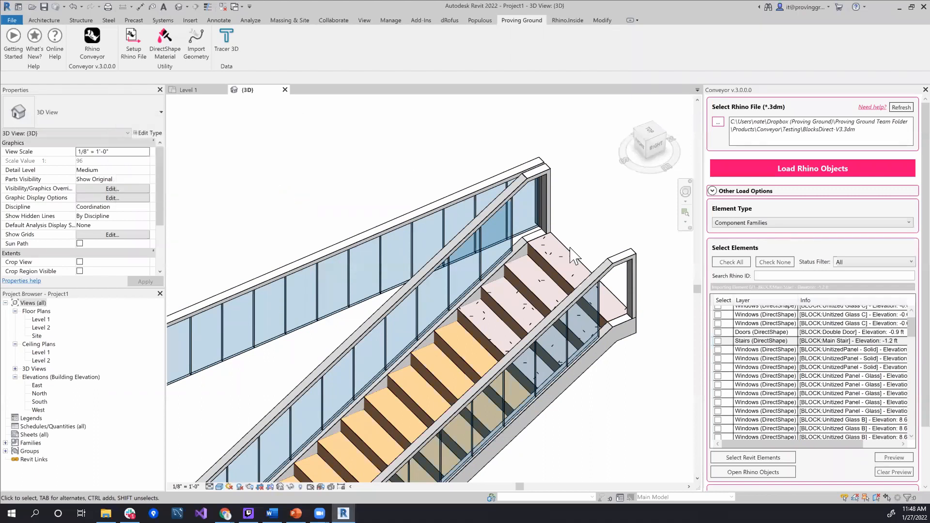
scroll(557, 377, "down", 2)
middle_click_drag(557, 377, 588, 245)
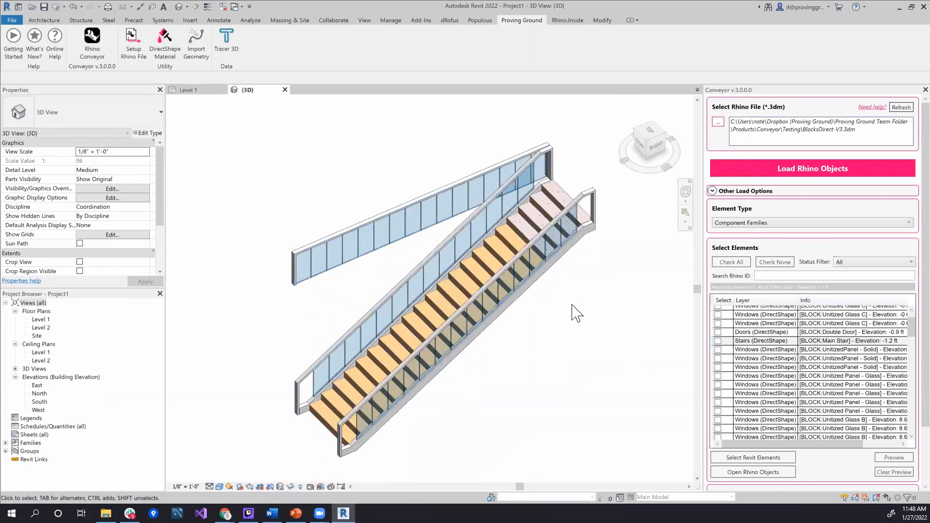
Start Rhino.Inside within Revit and close the Conveyor pane to enlarge the 3D view
left_click(567, 20)
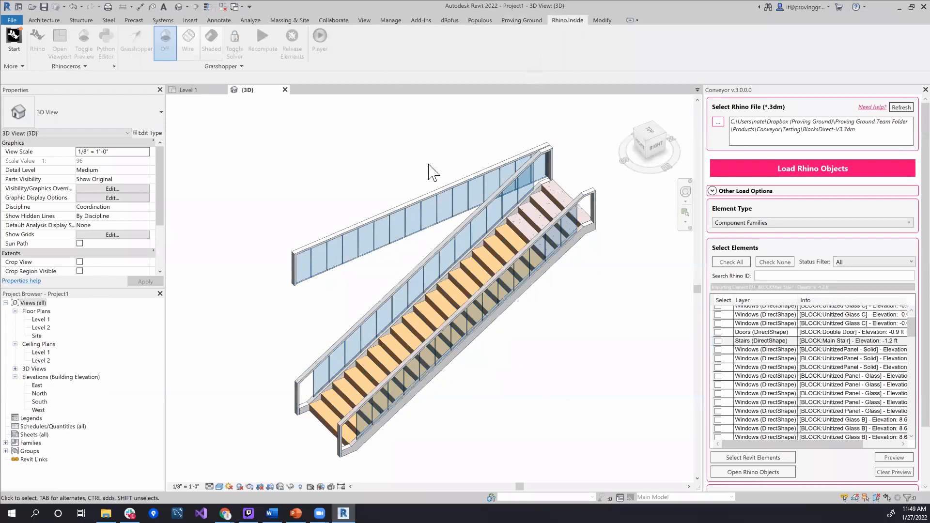
left_click(14, 38)
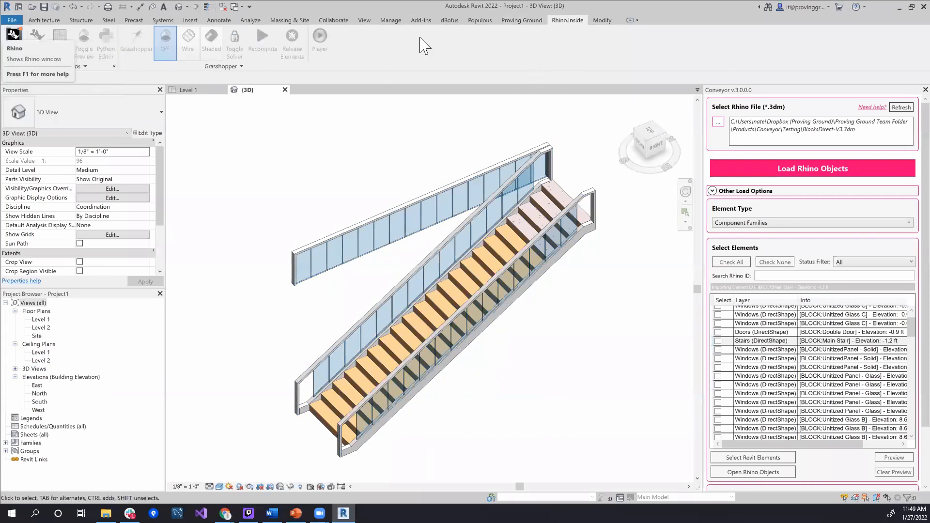
left_click(13, 43)
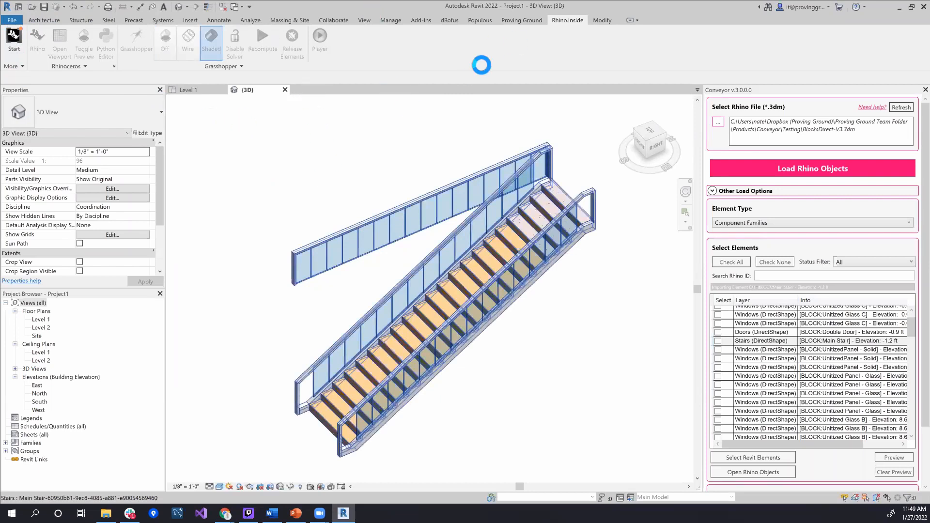
left_click(679, 154)
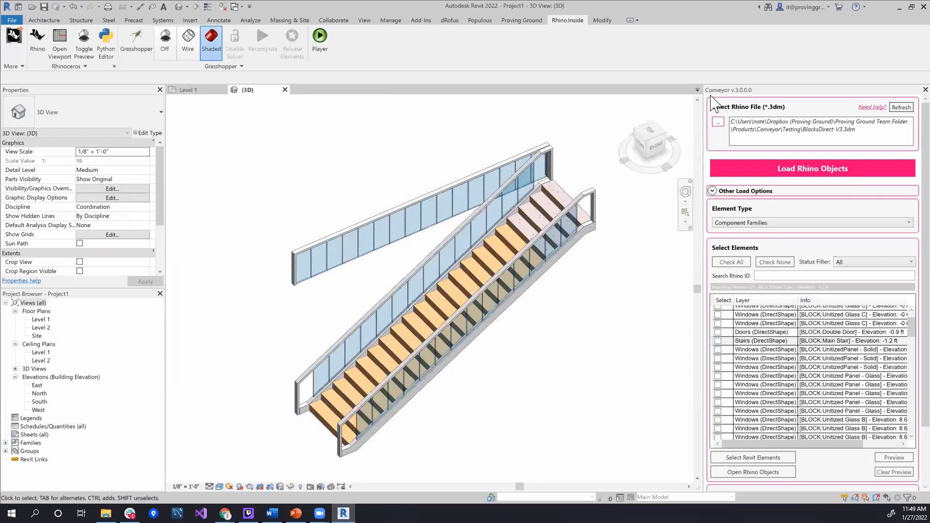
left_click(925, 90)
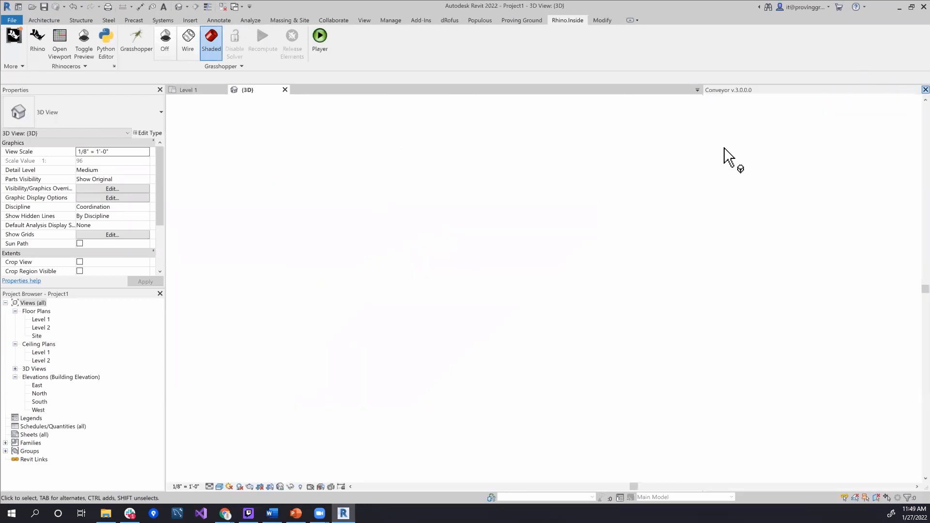
middle_click_drag(573, 265, 614, 250)
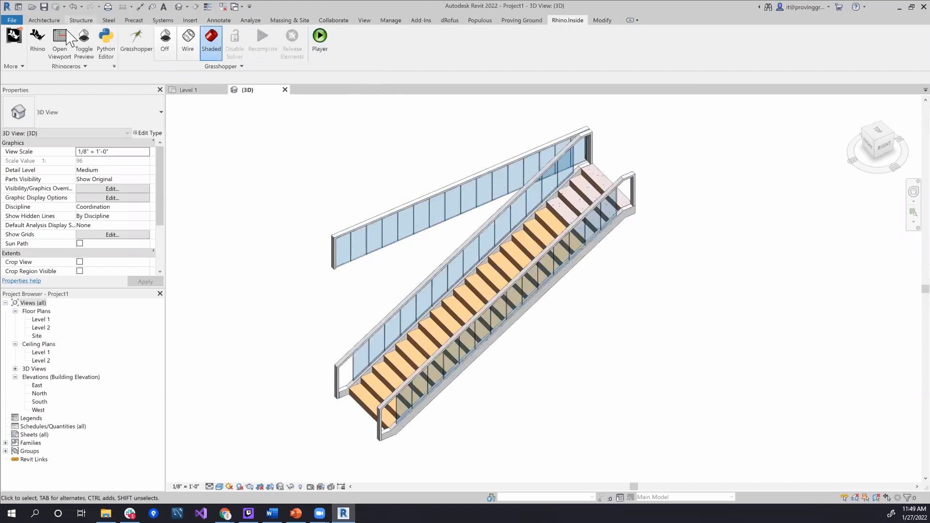
Show the Rhino window with the Perspective viewport maximized, and tile Rhino and Revit side by side
left_click(38, 38)
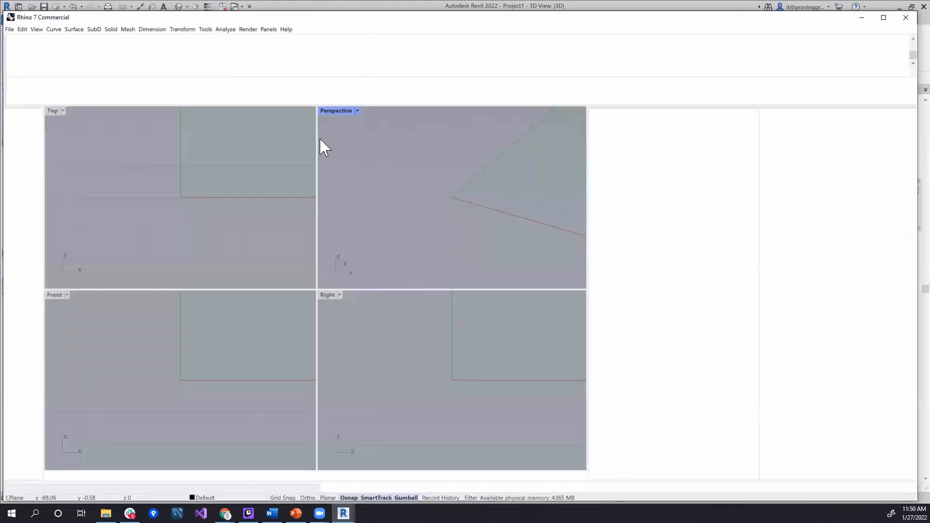
double_click(337, 110)
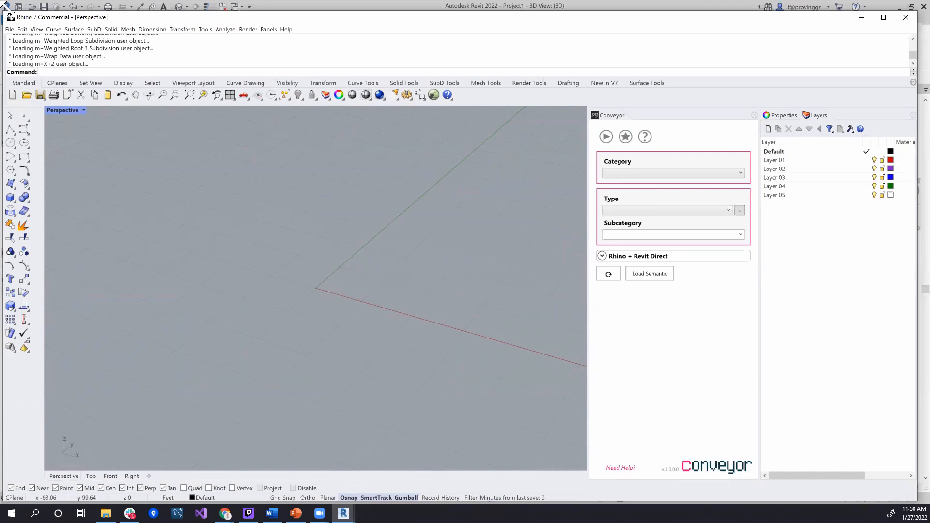
left_click_drag(6, 10, 301, 12)
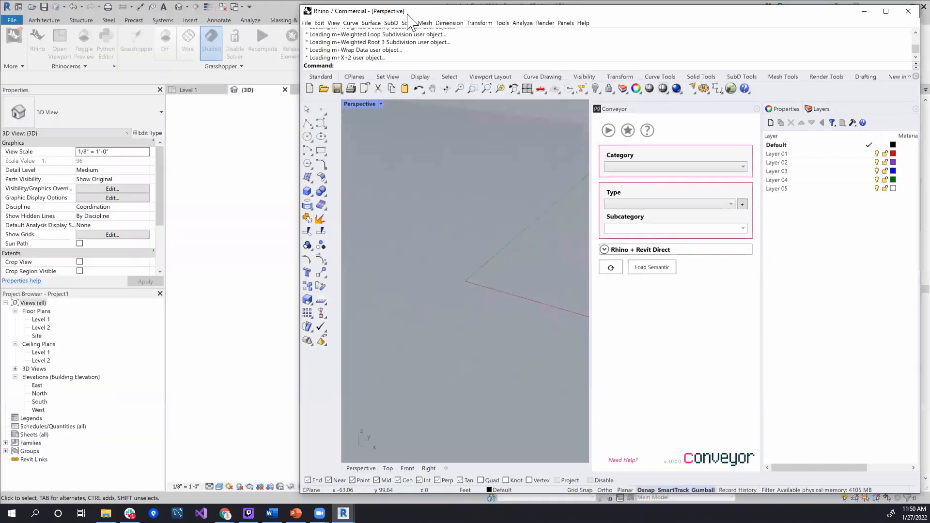
key("super+Right")
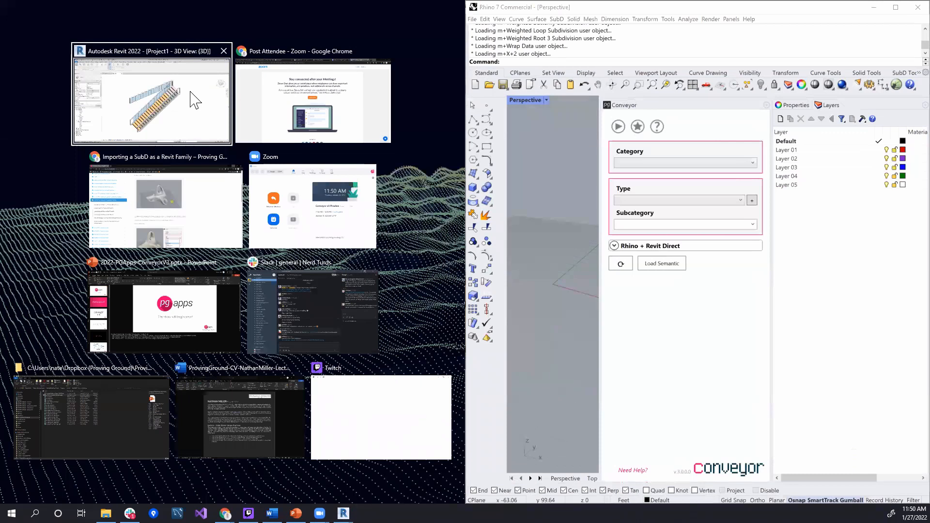
left_click(193, 58)
scroll(310, 237, "down", 5)
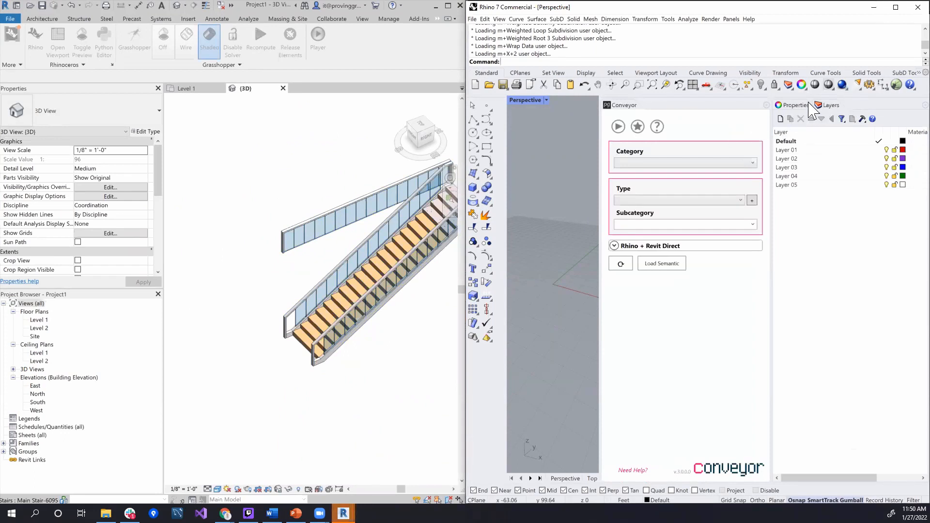
Detach and close Rhino's Layers and Properties panels, leaving Conveyor docked beside the viewport
left_click_drag(822, 110, 880, 135)
left_click(891, 141)
left_click_drag(801, 105, 862, 148)
left_click(915, 146)
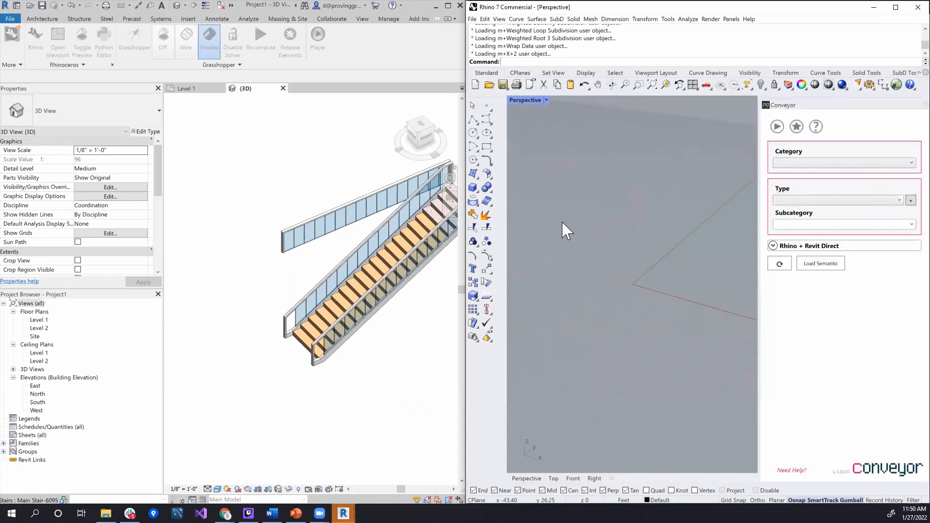
middle_click_drag(367, 324, 319, 336)
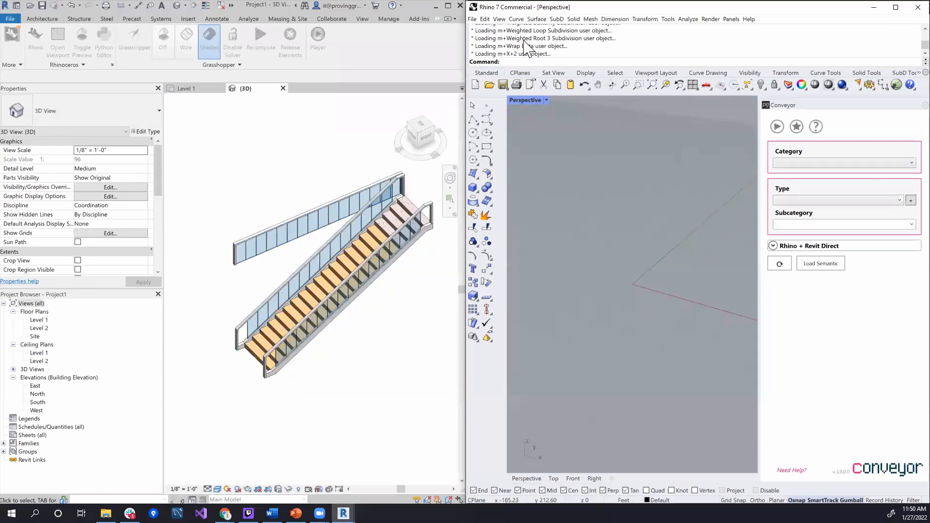
Open BlocksDirect-V3.3dm in Rhino and bring the floor slabs and stairs into view
left_click(472, 20)
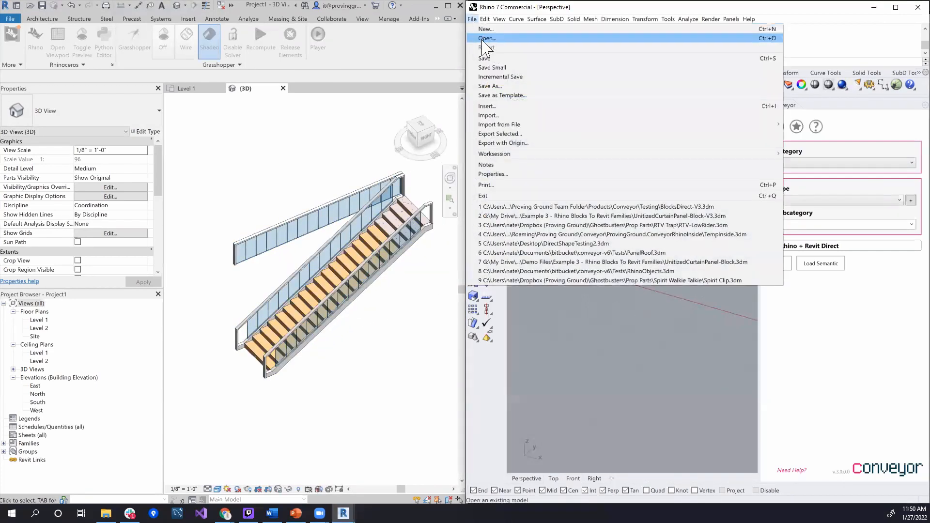
left_click(483, 39)
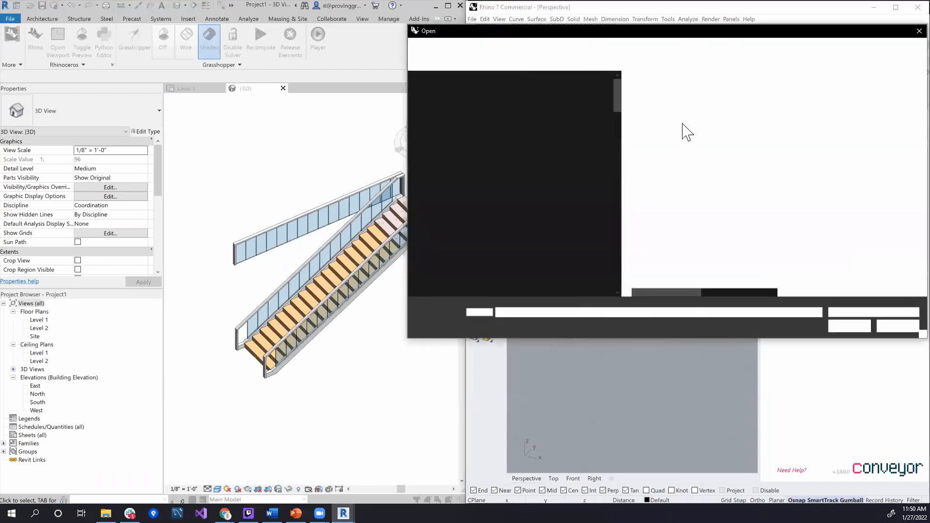
left_click(679, 91)
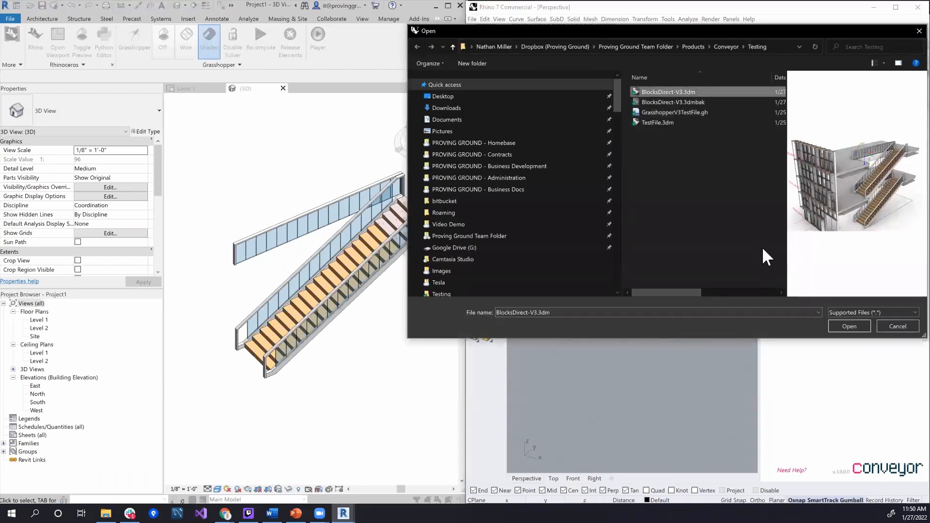
left_click(849, 326)
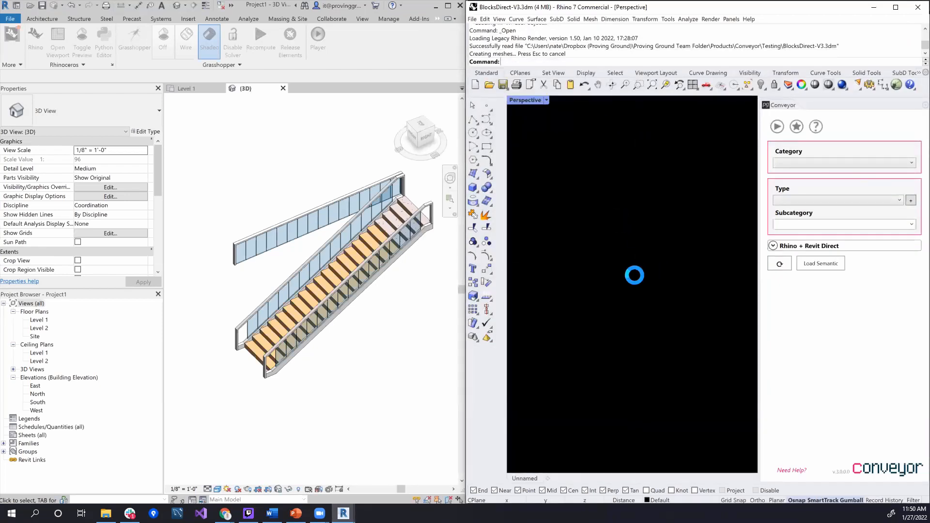
mouse_move(635, 315)
right_mouse_down()
mouse_move(659, 314)
mouse_move(678, 298)
mouse_move(626, 322)
right_mouse_up()
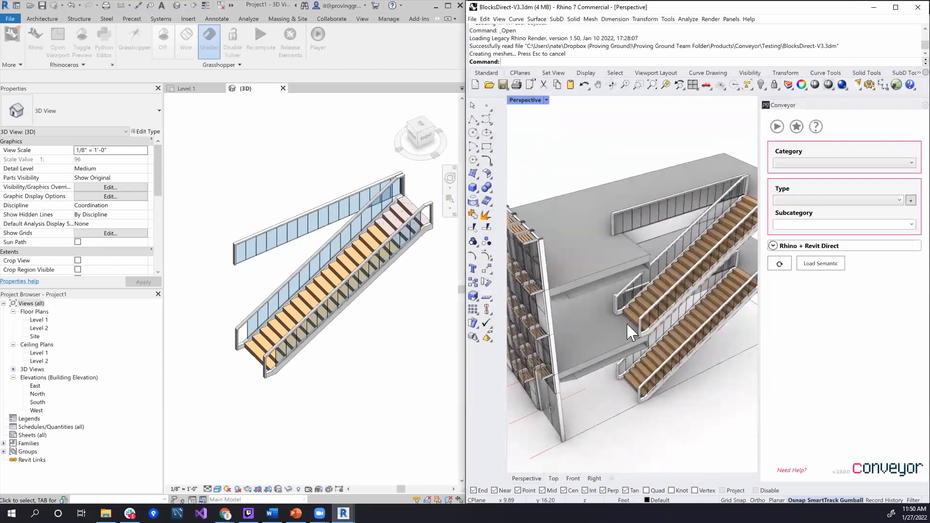
right_click_drag(671, 407, 637, 391)
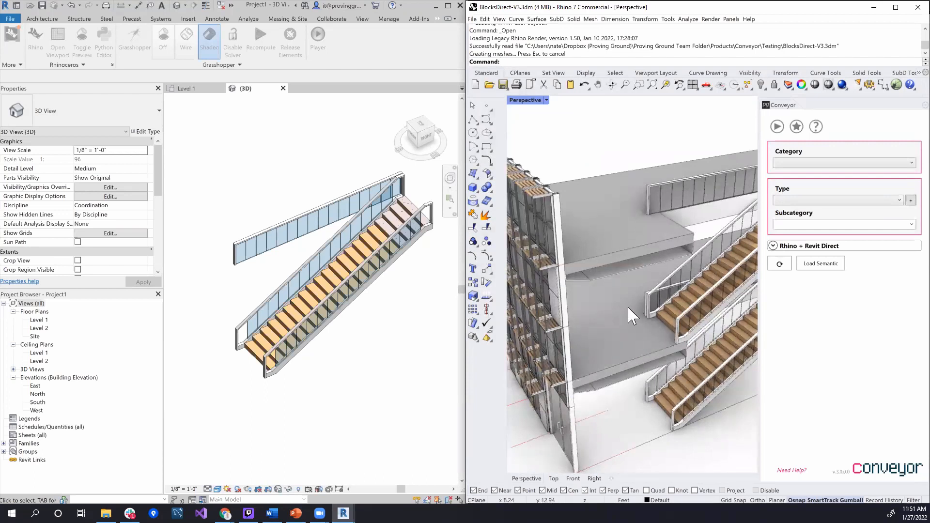
Select the two floor slabs in Rhino and send them to Revit with Conveyor's Rhino + Revit Direct
left_click(628, 340)
left_click(670, 310)
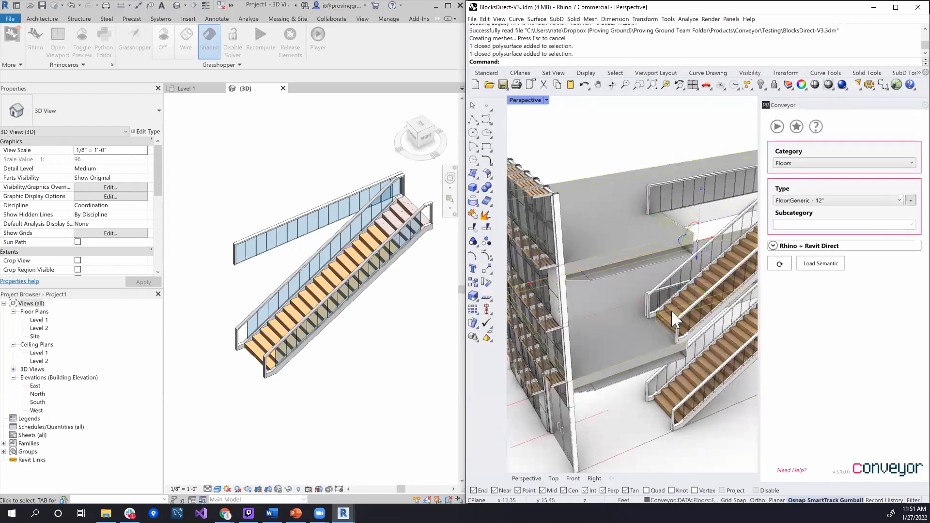
left_click(788, 247)
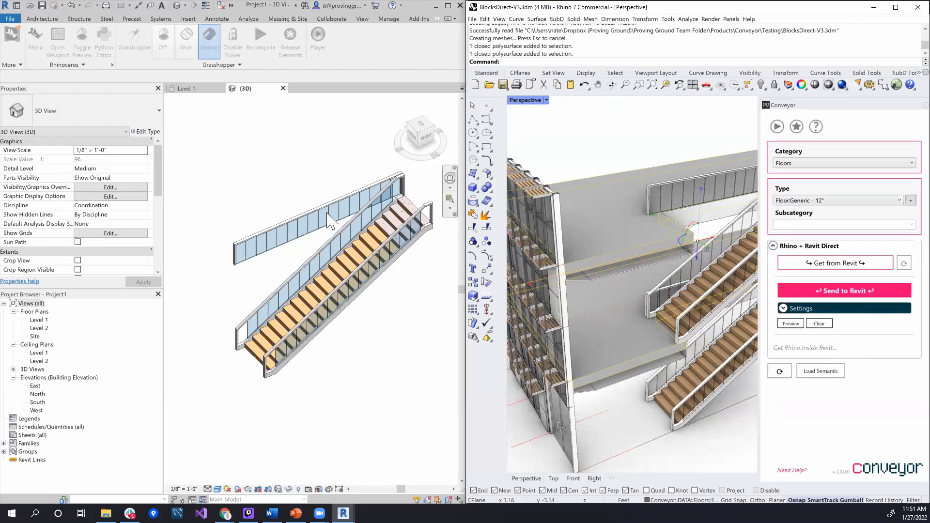
left_click(859, 292)
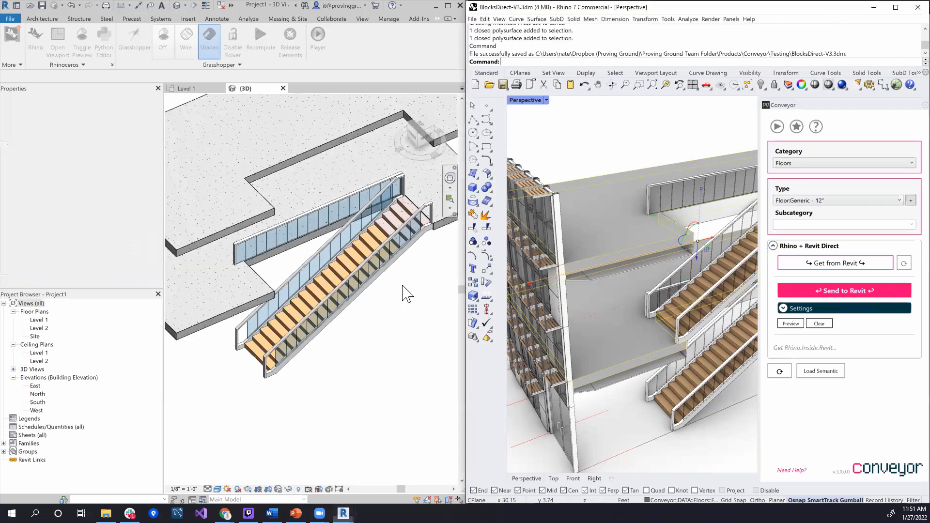
Select the ground-floor double door block in Rhino and send it to Revit with Conveyor's Rhino + Revit Direct
scroll(372, 357, "up", 1)
middle_click_drag(373, 358, 309, 382)
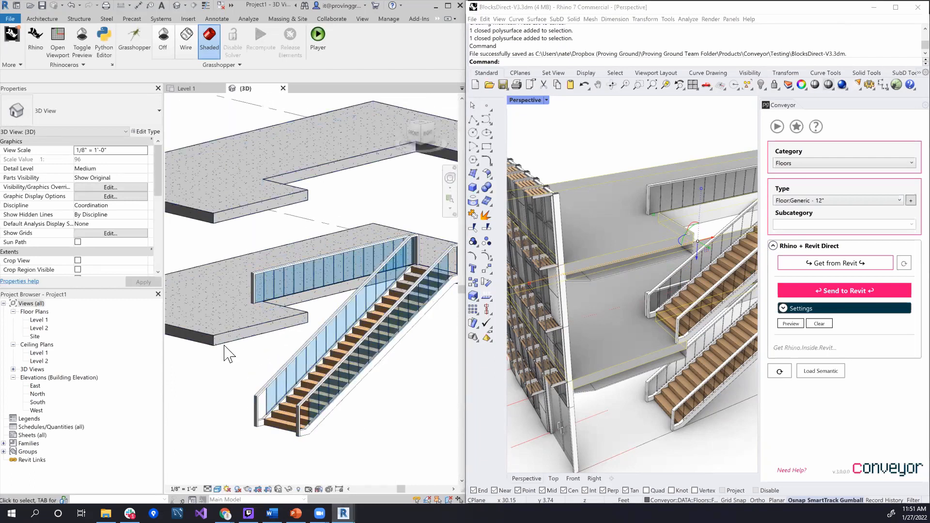
mouse_move(289, 235)
middle_mouse_down("shift")
mouse_move(249, 253)
mouse_move(277, 244)
middle_mouse_up("shift")
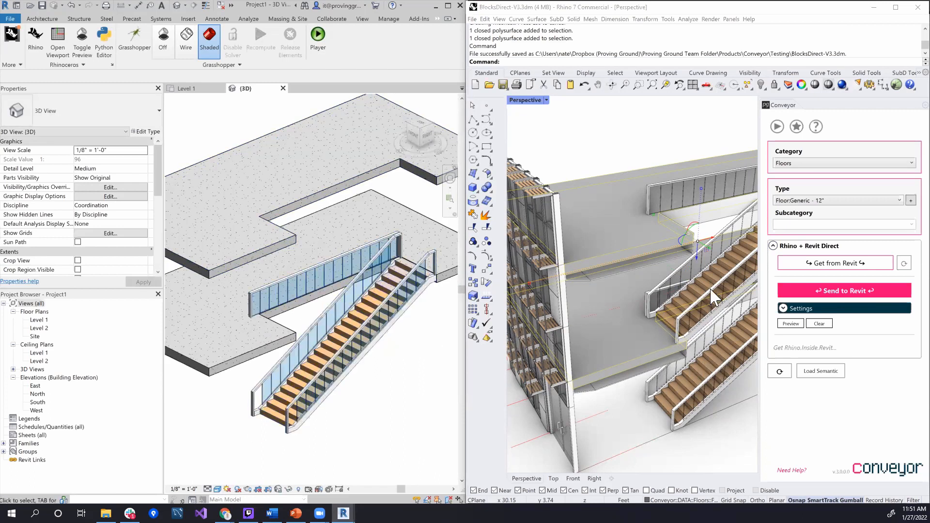
right_click_drag(716, 304, 722, 297)
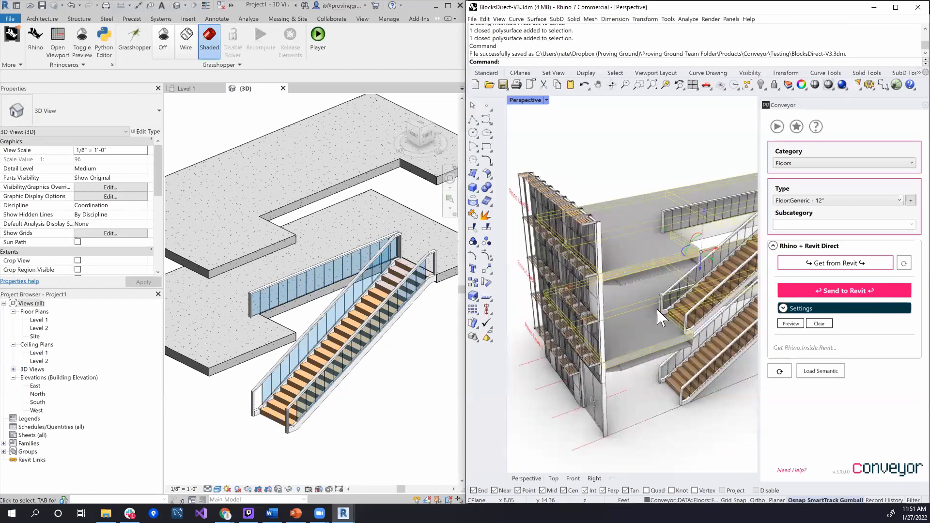
right_click_drag(673, 443, 693, 426)
left_click(632, 419)
scroll(649, 426, "up", 3)
middle_click_drag(351, 428, 430, 384)
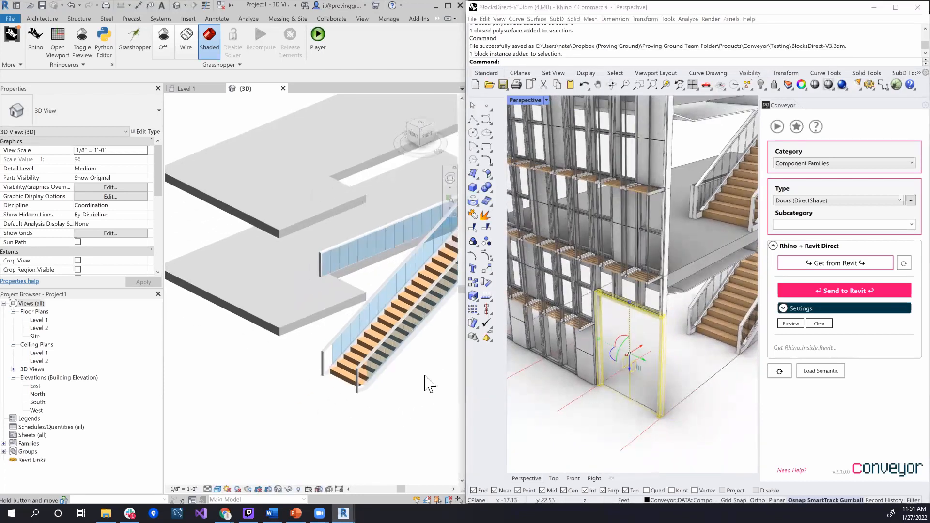
left_click(830, 290)
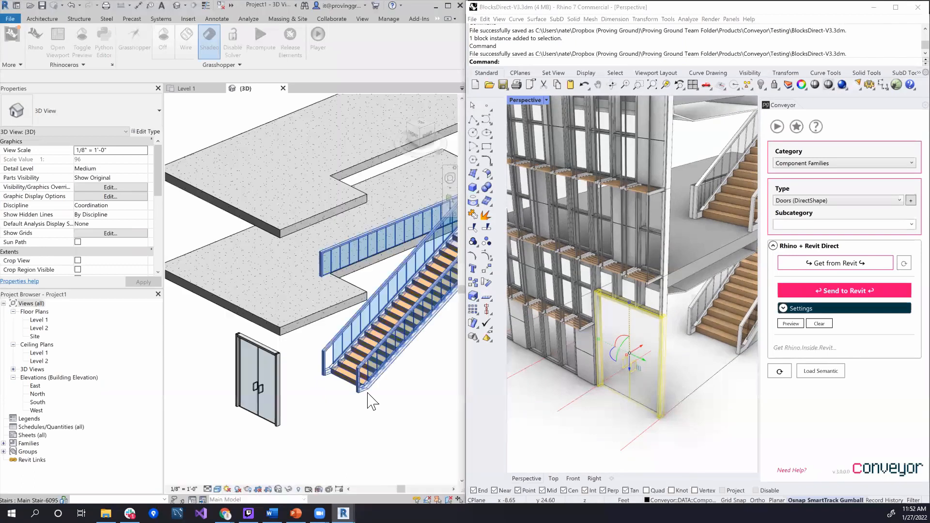
Examine the transferred double door up close in Revit's 3D view and check its Rhino path and layer properties
scroll(257, 378, "up", 4)
middle_click_drag(293, 372, 317, 377)
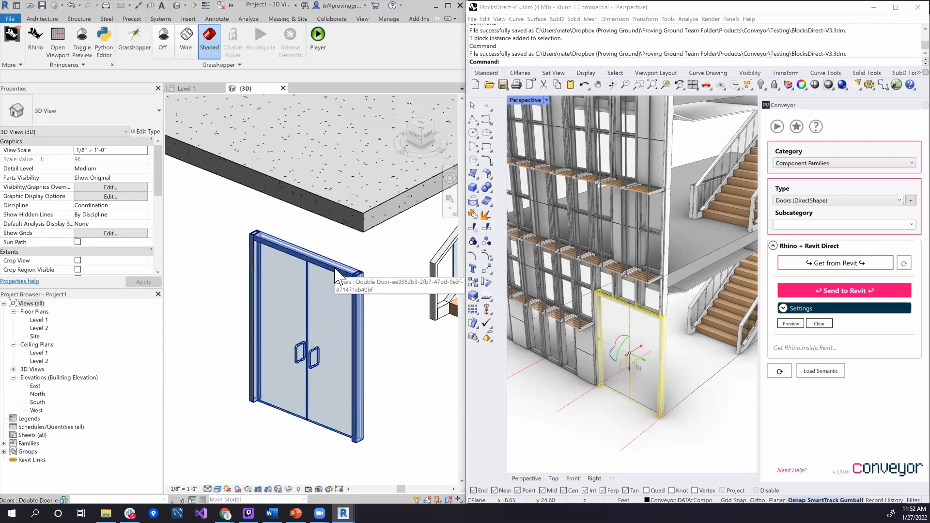
left_click(366, 278)
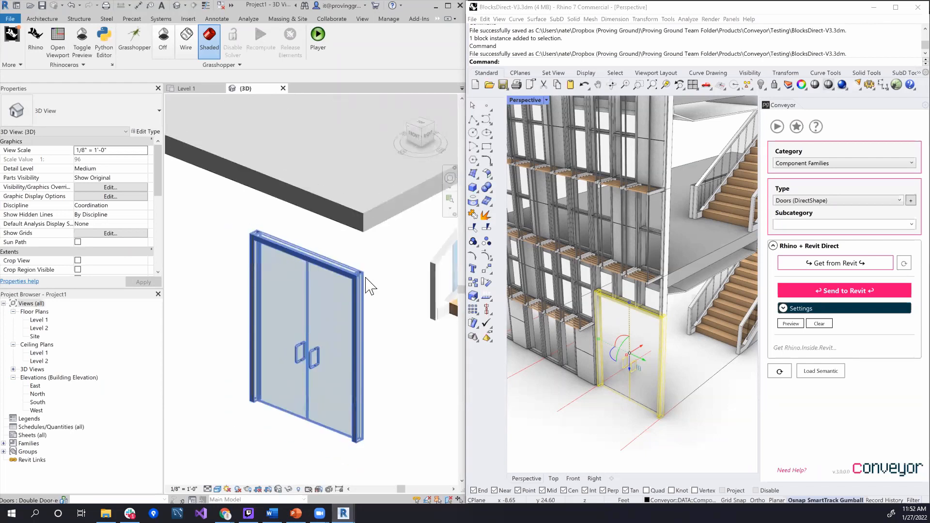
scroll(366, 278, "down", 3)
scroll(374, 292, "up", 3)
middle_click_drag(378, 332, 359, 331)
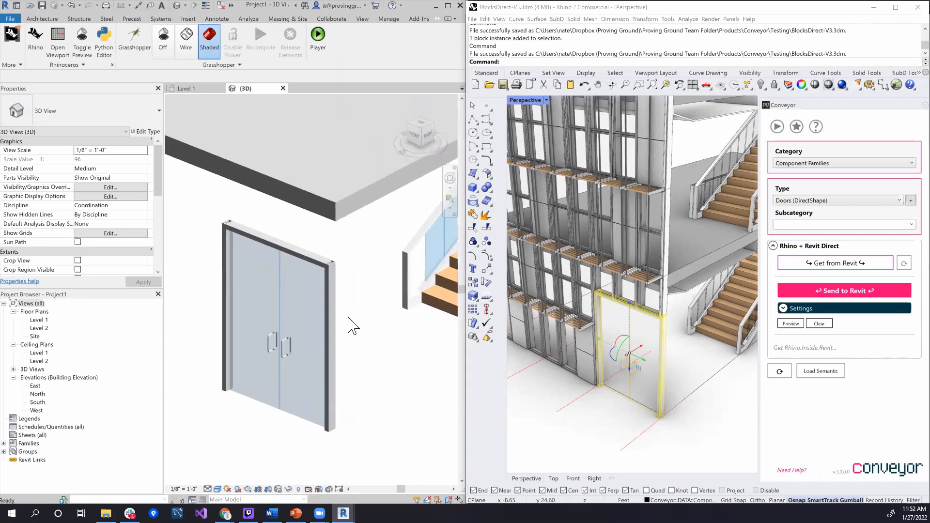
left_click(334, 345)
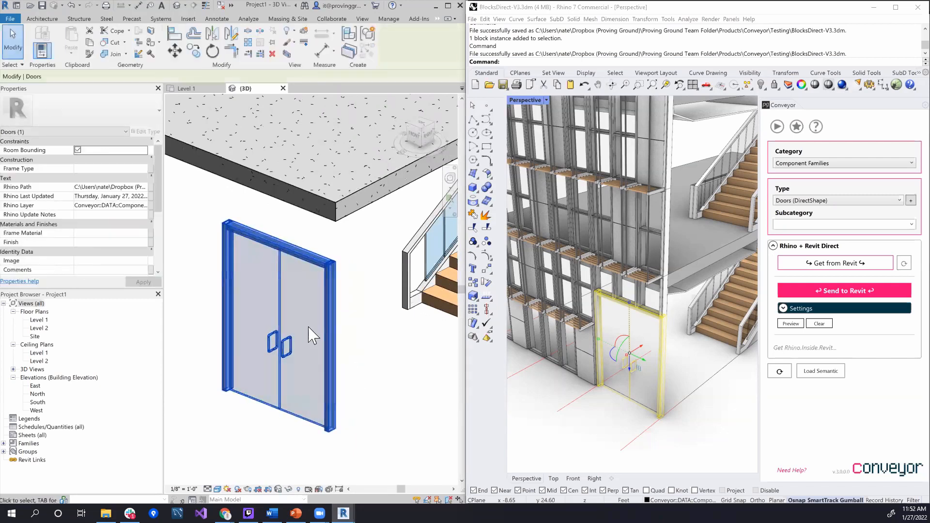
left_click(350, 441)
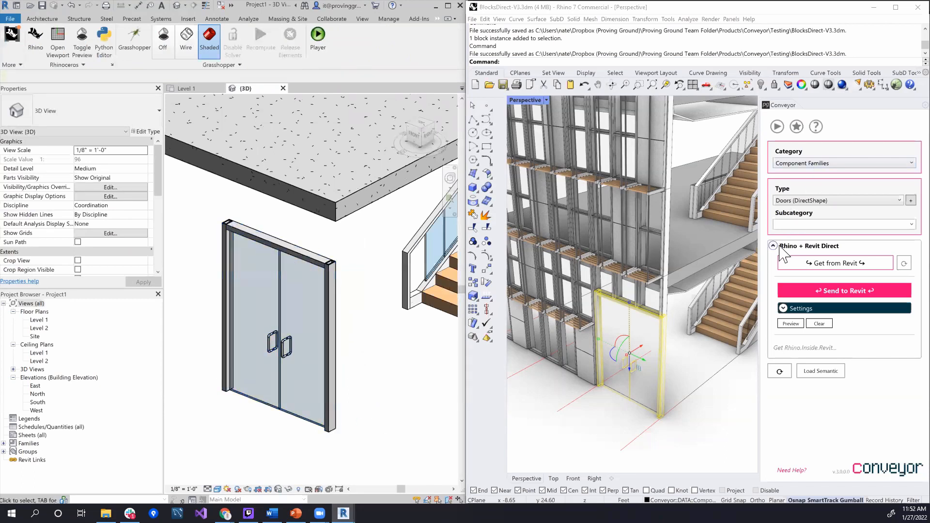
Review Conveyor's direct transfer settings, including Family Import, and the available component types, leaving Doors (DirectShape) assigned
left_click(799, 310)
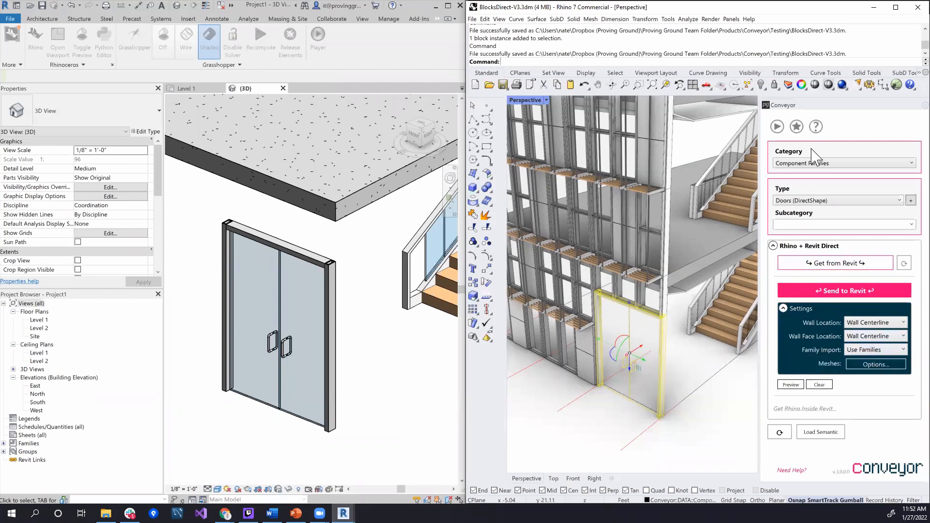
left_click(825, 202)
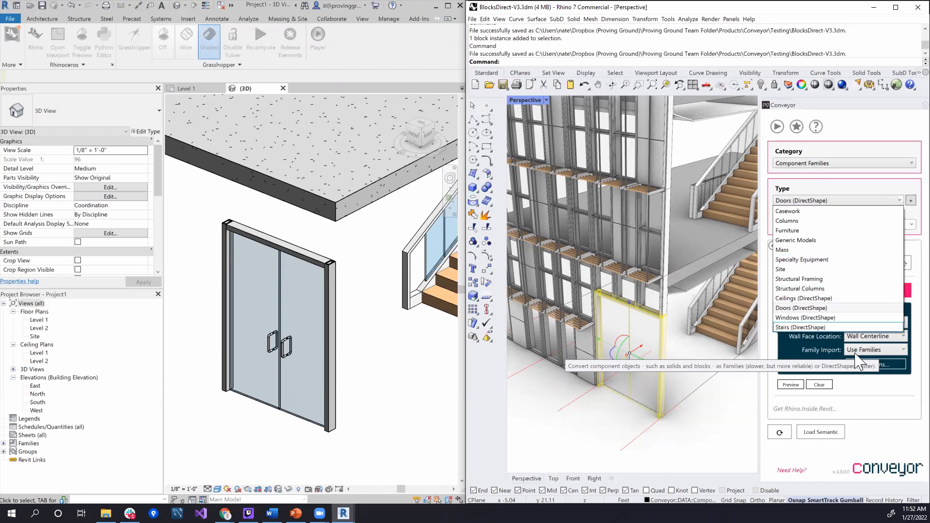
left_click(728, 441)
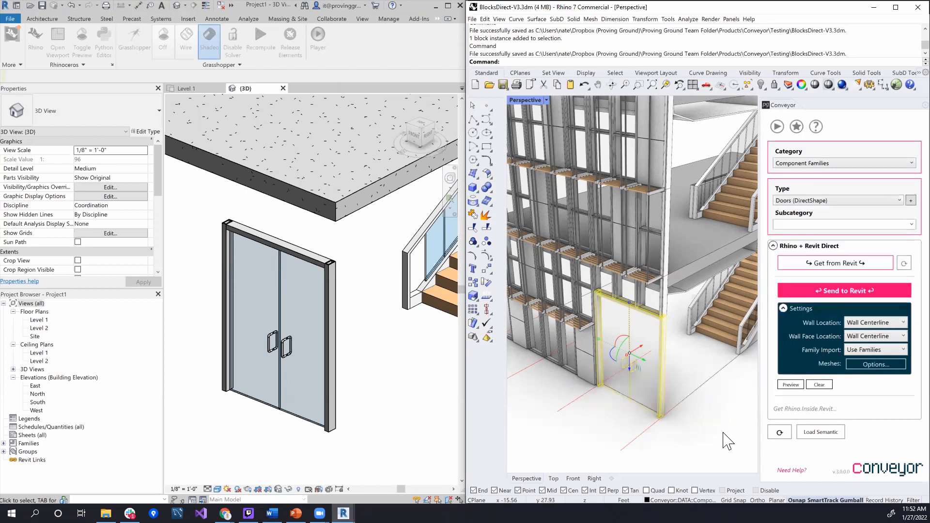
left_click(817, 308)
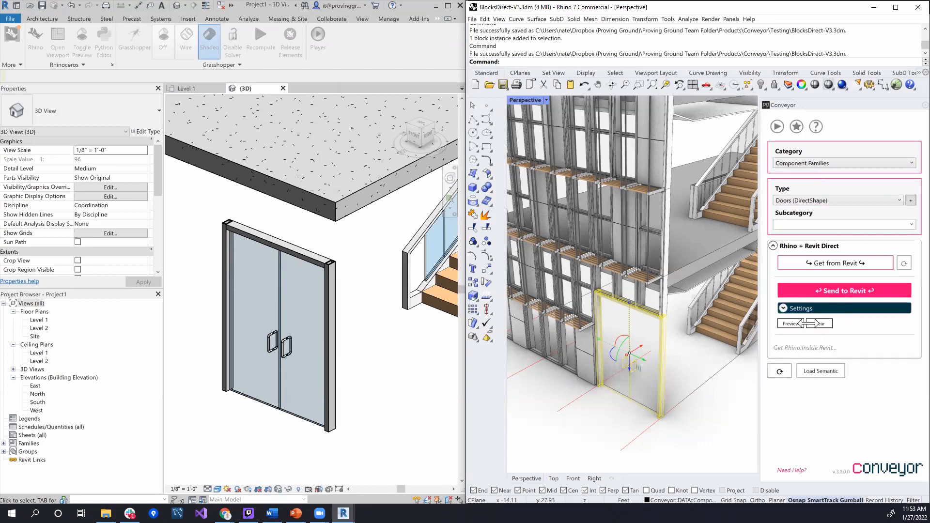
Deselect the door in Rhino and bring the open area beneath the floor slabs into view
scroll(419, 401, "down", 4)
left_click(615, 439)
right_click_drag(725, 426, 710, 397)
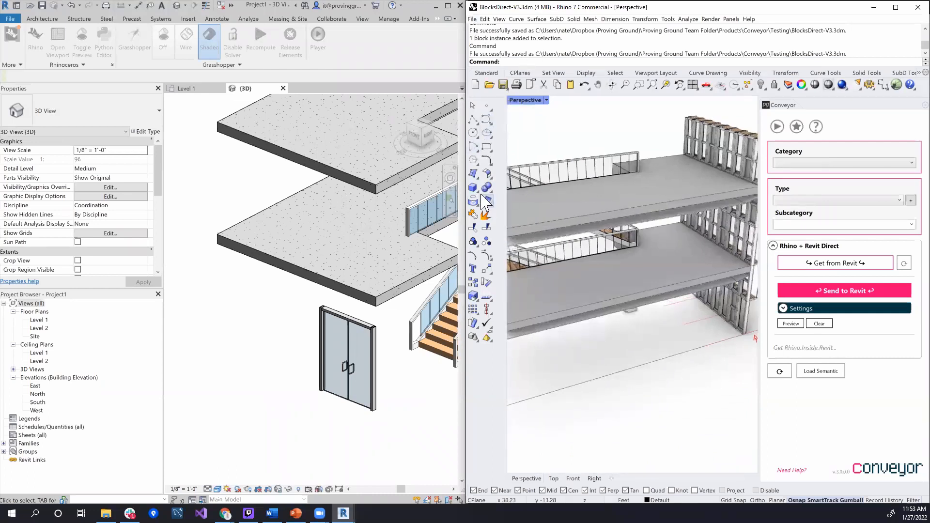
left_click(472, 119)
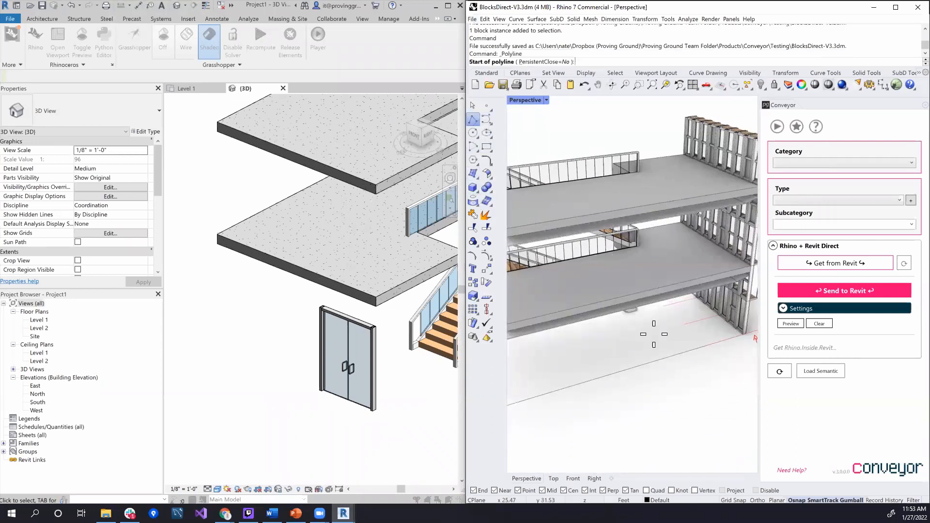
key("Escape")
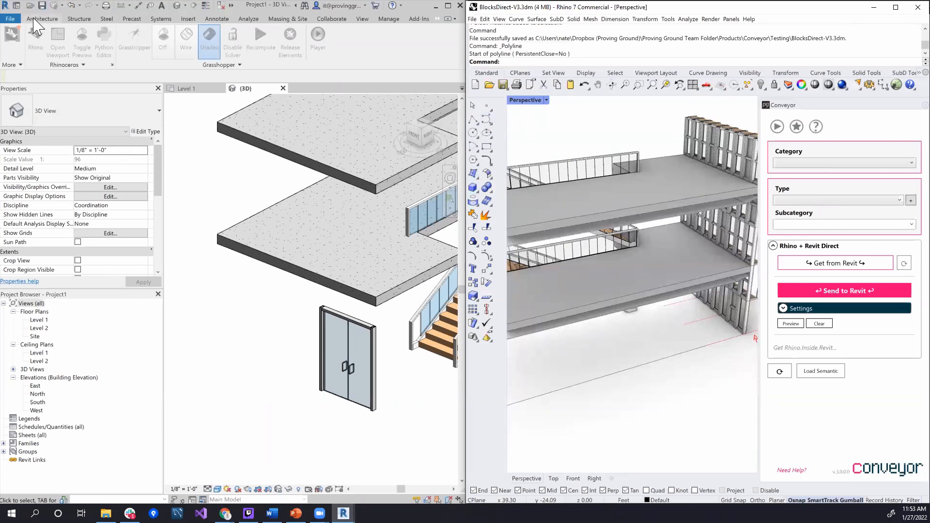
left_click(652, 368)
mouse_move(693, 392)
right_mouse_down()
mouse_move(646, 388)
mouse_move(661, 370)
mouse_move(664, 388)
mouse_move(683, 379)
right_mouse_up()
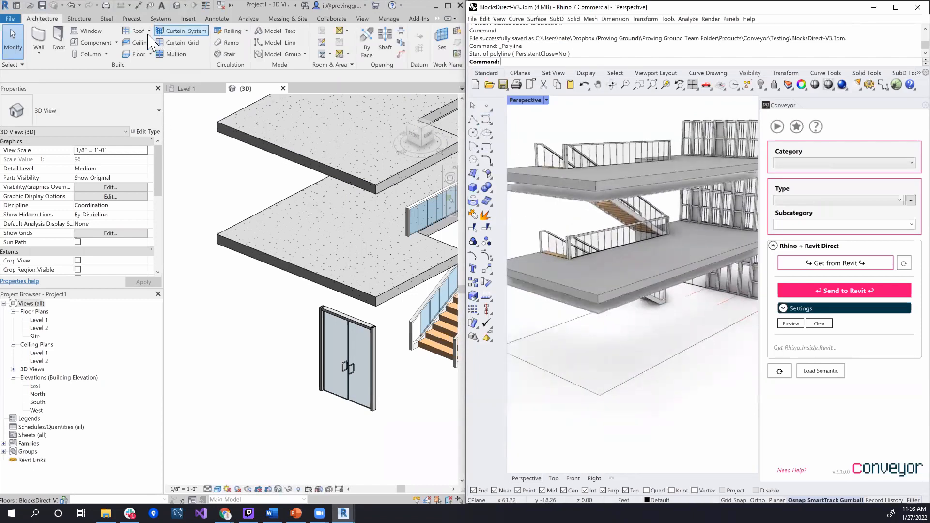
Draw two connected Basic Wall Generic - 8" walls at a right angle on Level 1 beneath the slabs in Revit
left_click(41, 39)
scroll(227, 259, "down", 3)
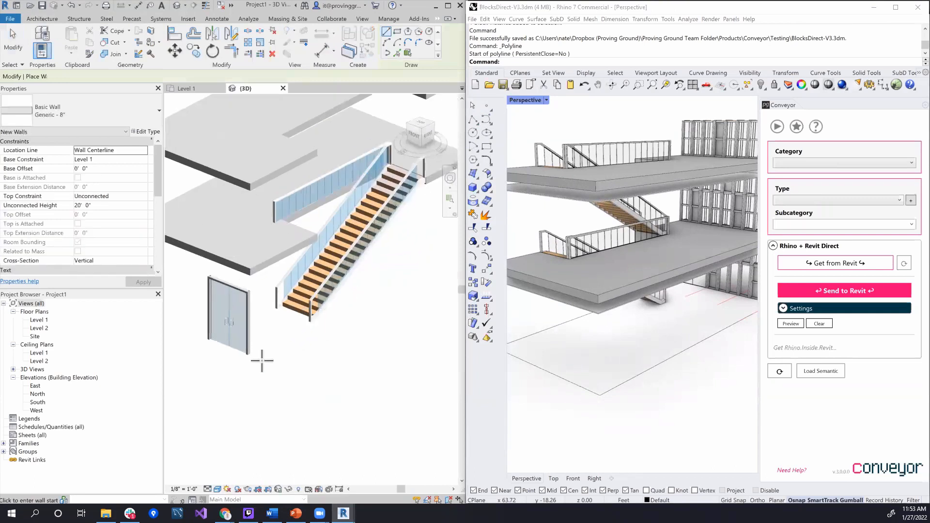
scroll(271, 361, "up", 4)
middle_click_drag(306, 348, 415, 415)
middle_click_drag(293, 336, 370, 394, "shift")
left_click(248, 315)
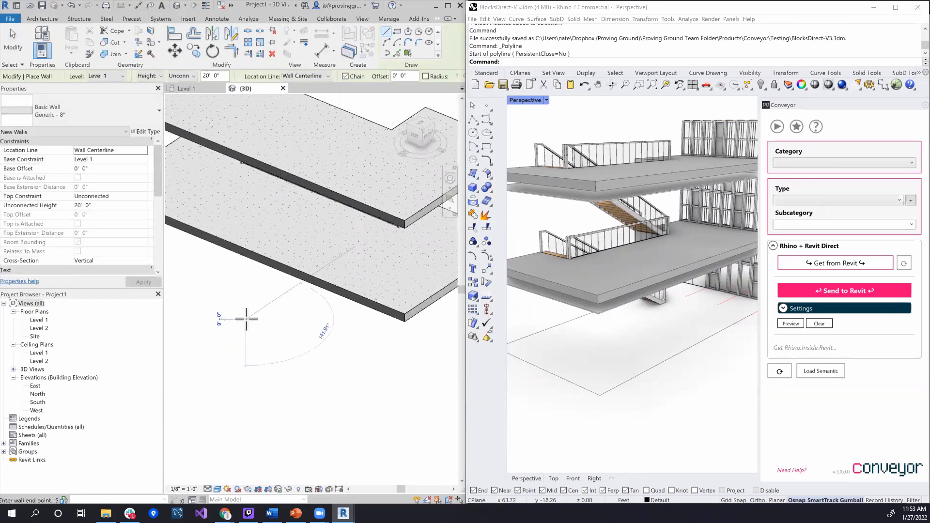
left_click(295, 290)
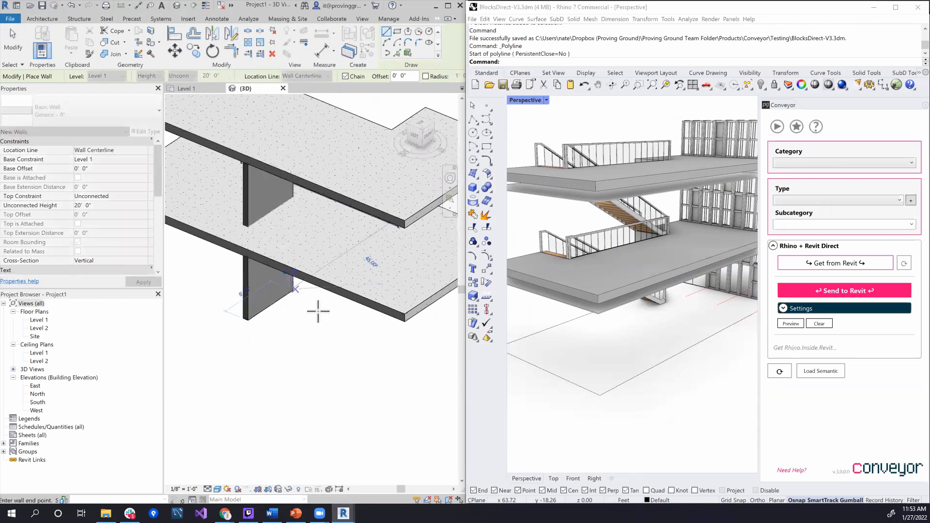
left_click(365, 320)
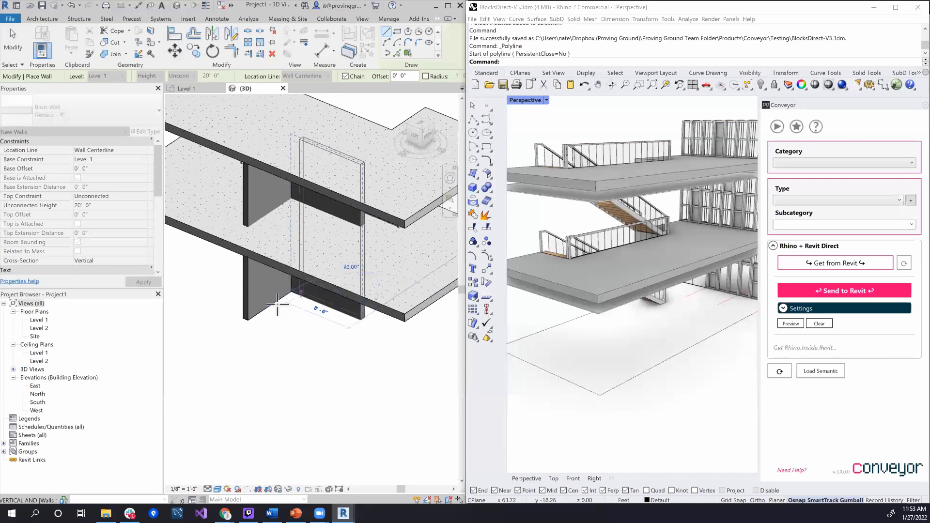
key("Escape")
key("Escape")
Select both new walls in Revit and try an unconnected height of 15' before settling on 10'
left_click(247, 294)
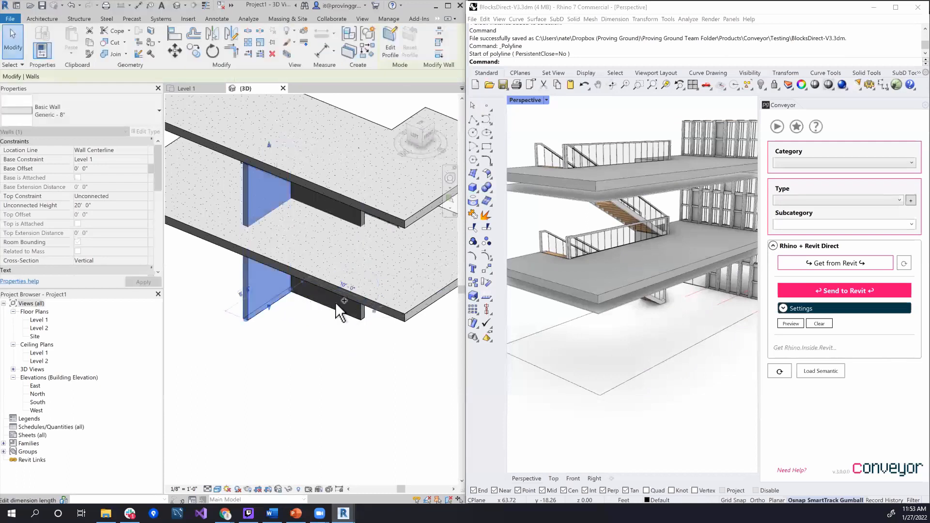
left_click(362, 310, "ctrl")
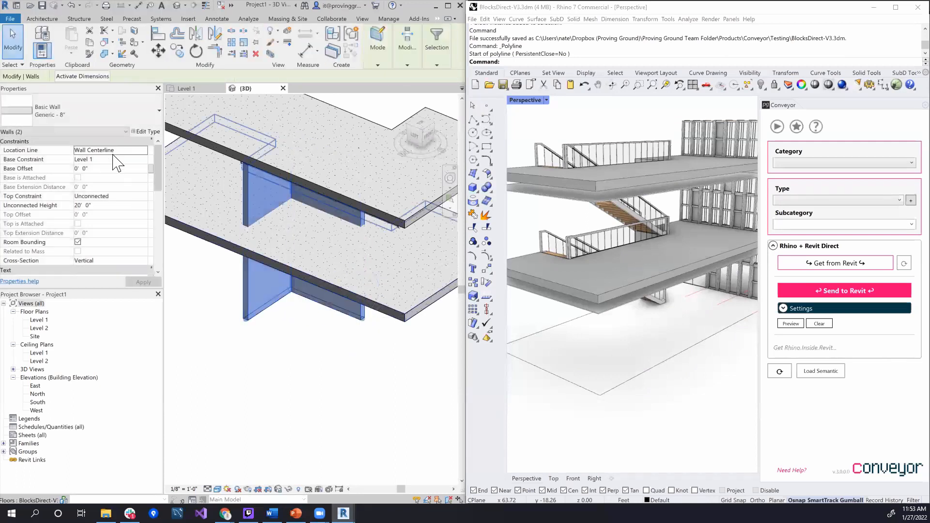
left_click(104, 205)
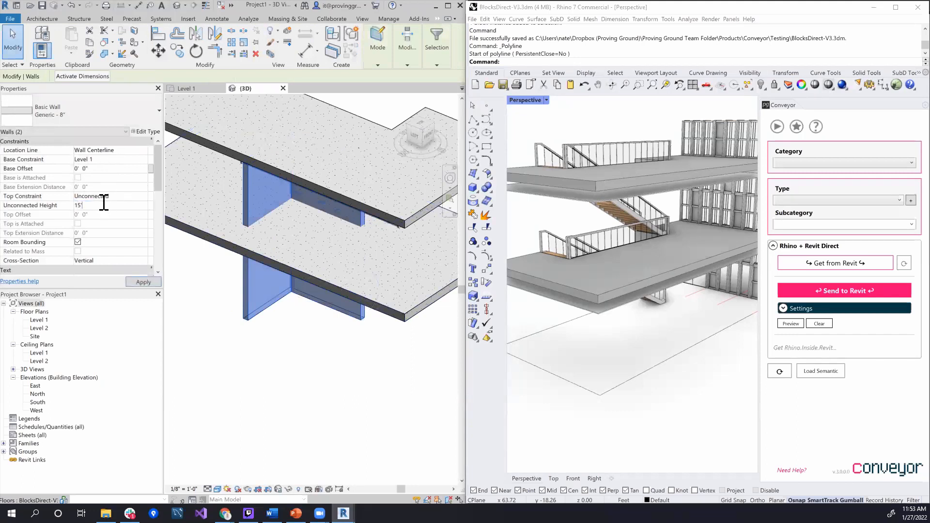
type("15'")
key("Return")
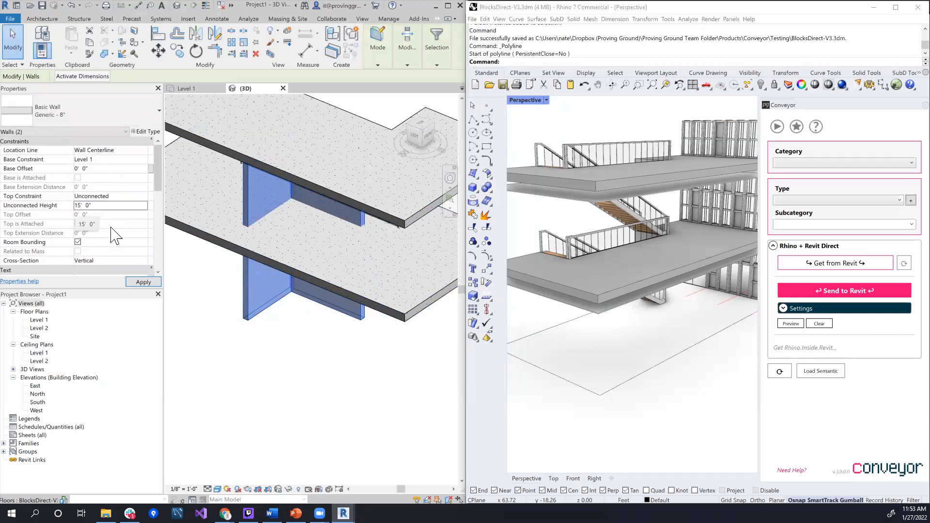
left_click(137, 282)
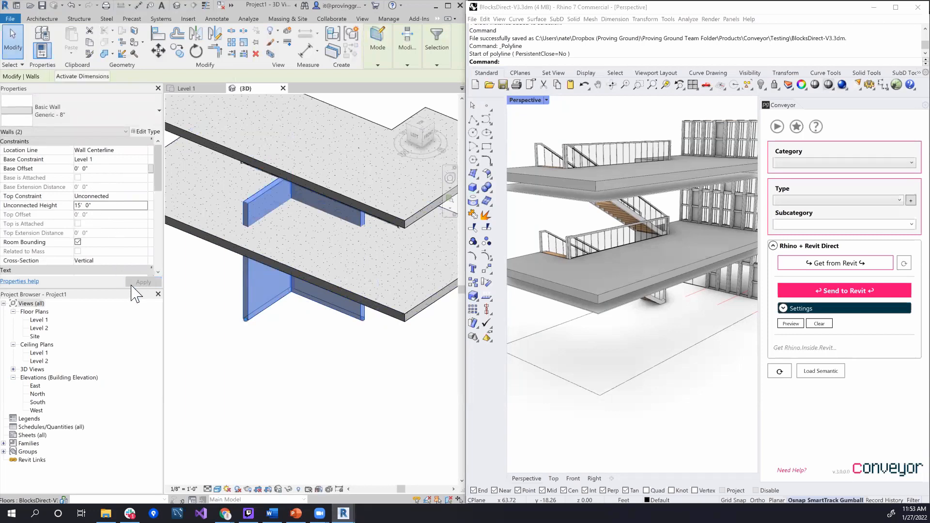
left_click(97, 206)
type("10'")
left_click(141, 283)
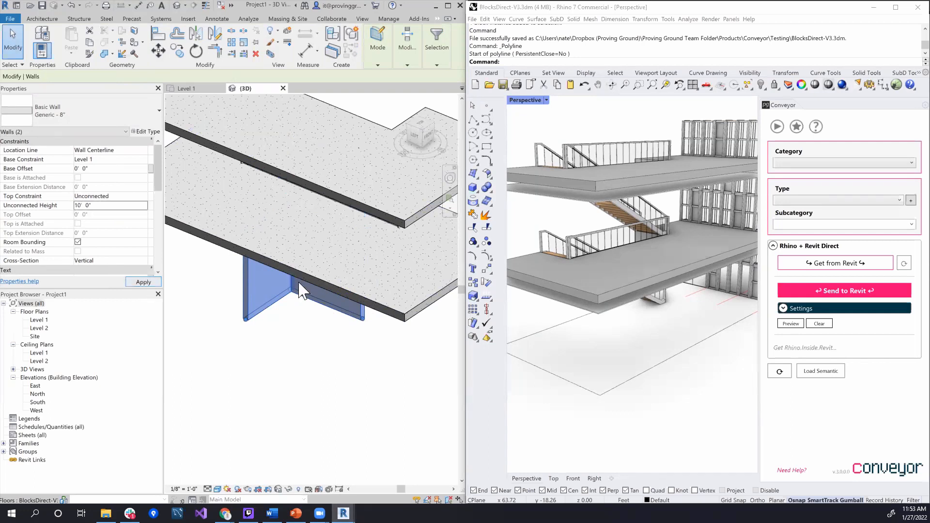
Bring the two selected Revit walls into Rhino with Conveyor's Rhino + Revit Direct
middle_click_drag(323, 293, 281, 289, "shift")
scroll(296, 293, "down", 1)
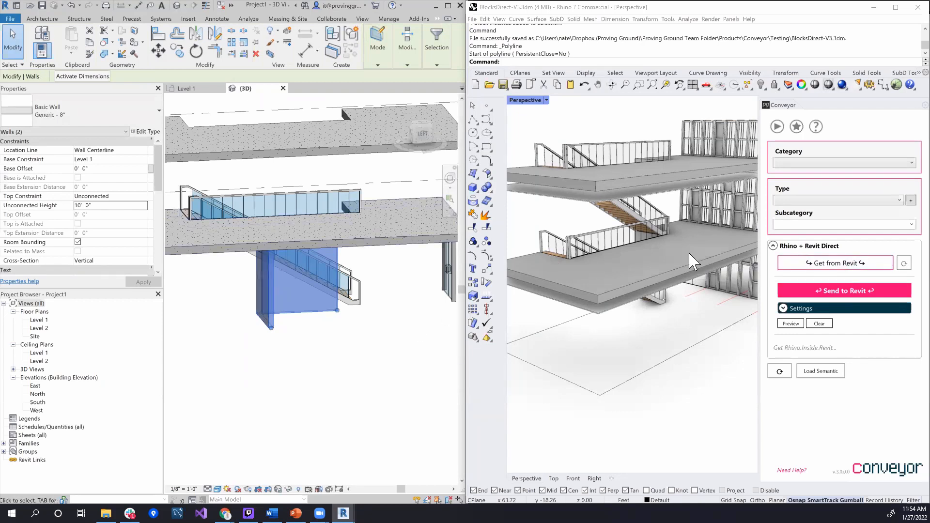
left_click(830, 275)
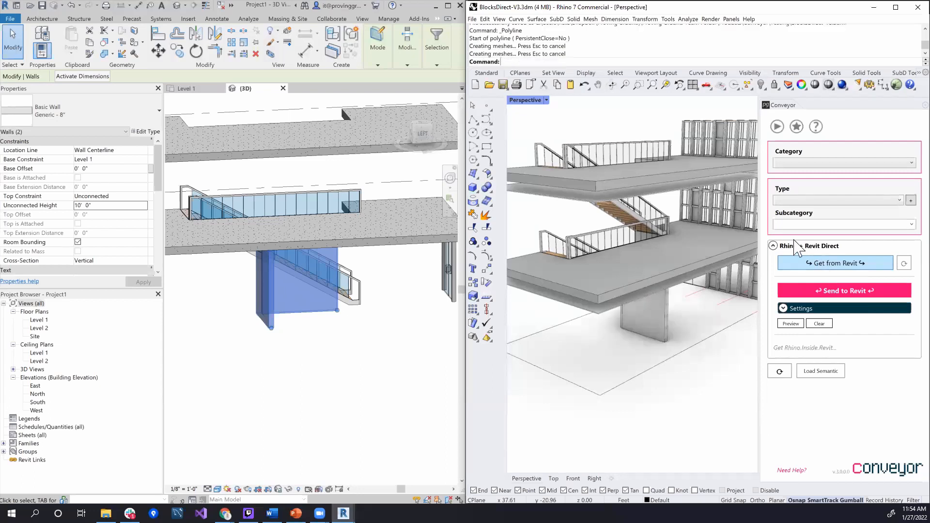
Select one of the imported walls in Rhino and examine its Revit parameters in the attribute user text
right_click_drag(660, 386, 697, 241)
scroll(640, 304, "up", 8)
left_click(697, 241)
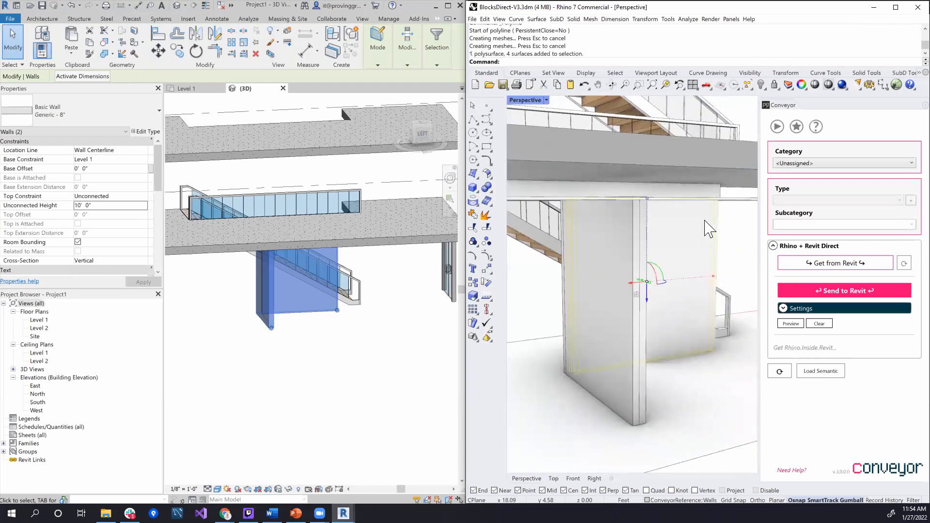
left_click(802, 86)
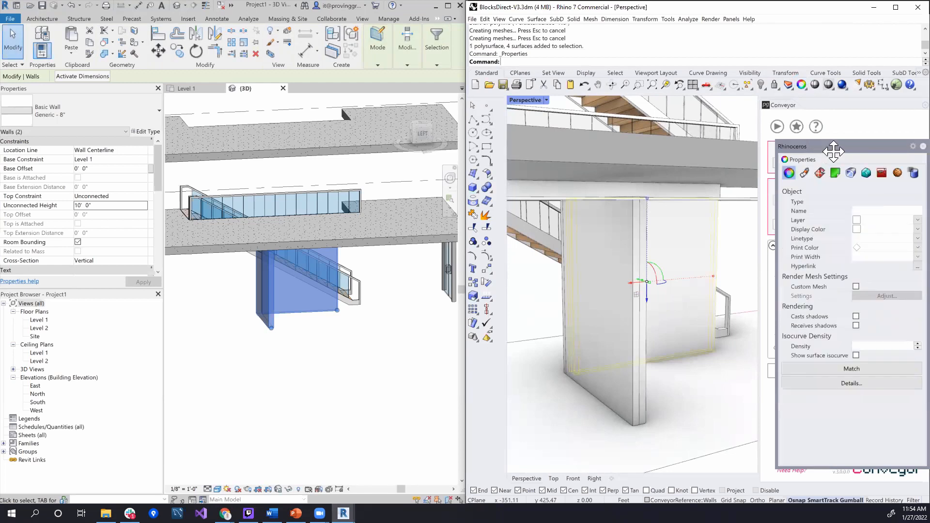
left_click(905, 176)
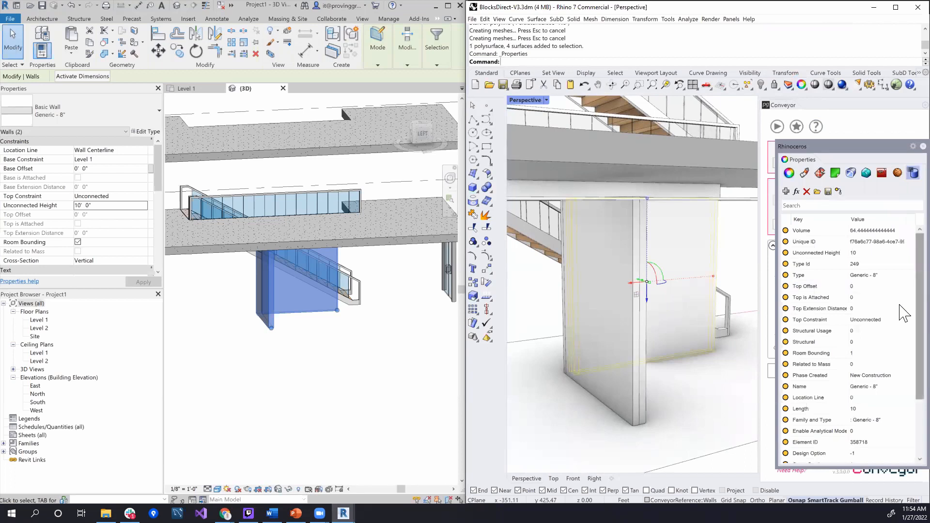
scroll(905, 334, "down", 3)
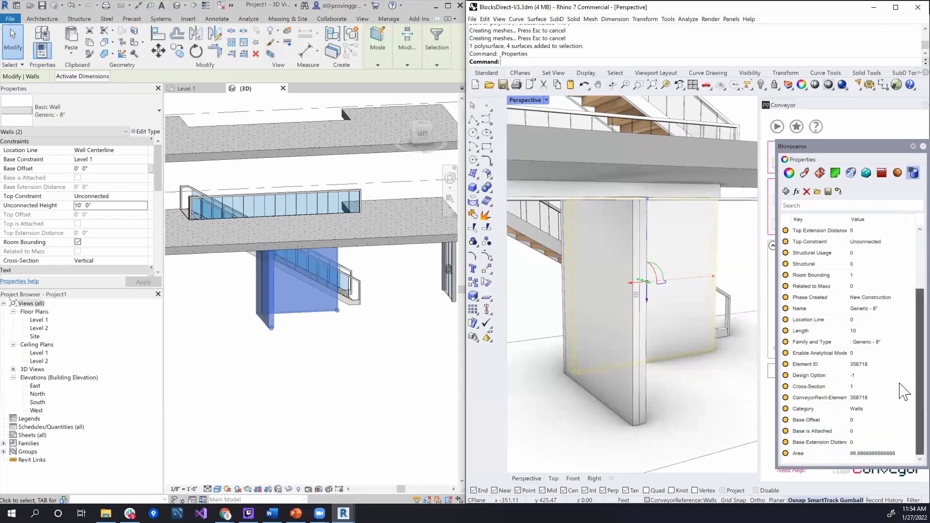
scroll(901, 390, "up", 3)
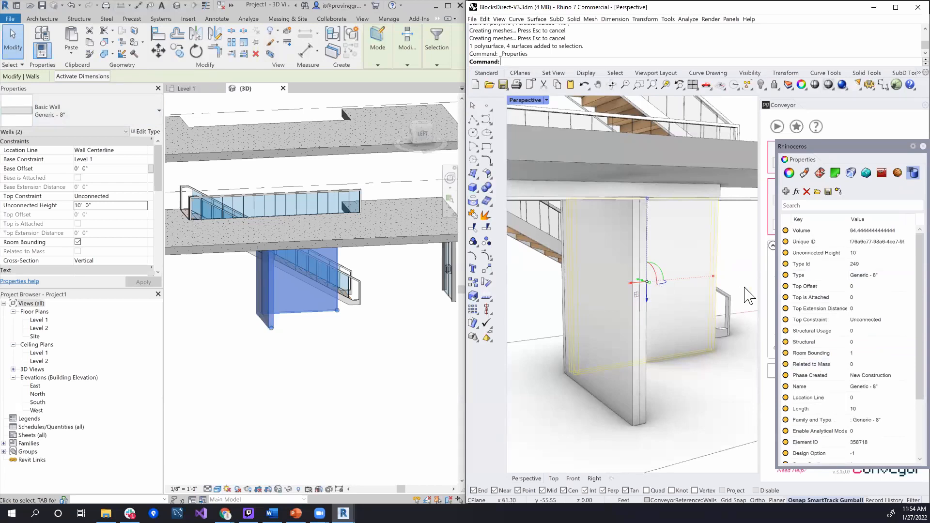
Close Rhino's floating object properties and, in Revit, move the end wall of the joined pair outward, stretching the wall attached to it
right_click_drag(720, 303, 677, 315)
scroll(673, 307, "down", 4)
left_click(305, 359)
middle_click_drag(305, 359, 374, 371, "shift")
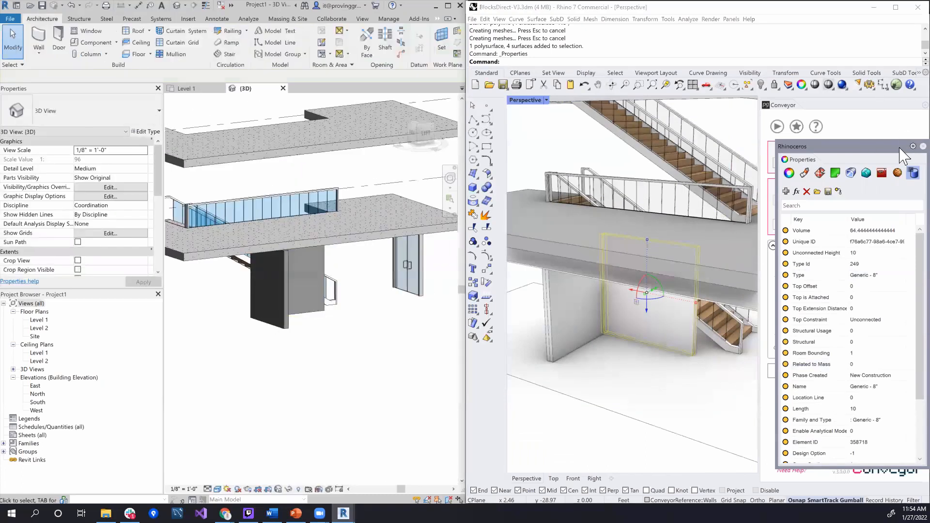
left_click(923, 146)
left_click(288, 328)
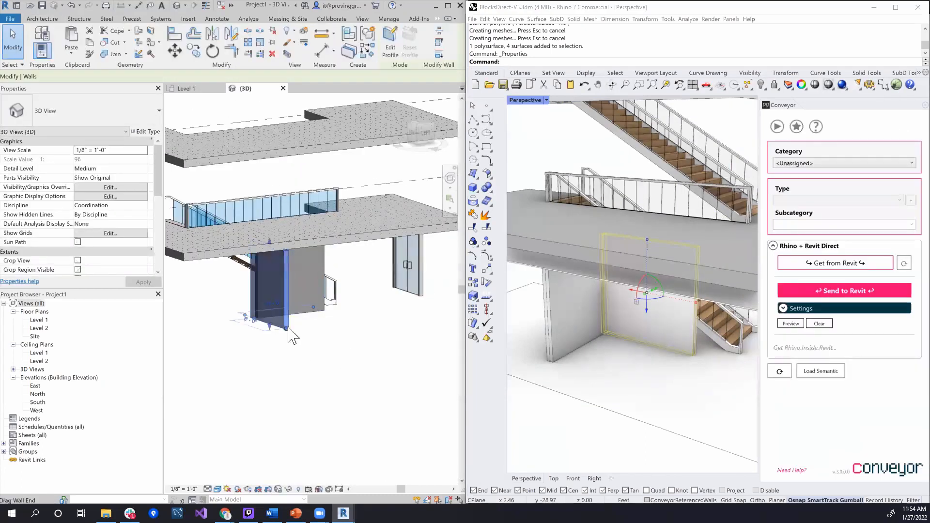
scroll(266, 322, "up", 3)
left_click_drag(264, 321, 234, 335)
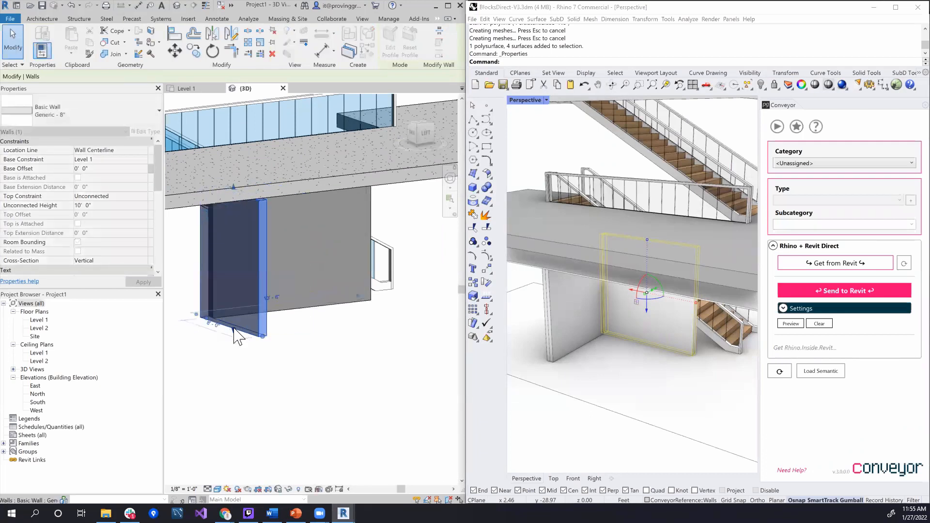
left_click(353, 345)
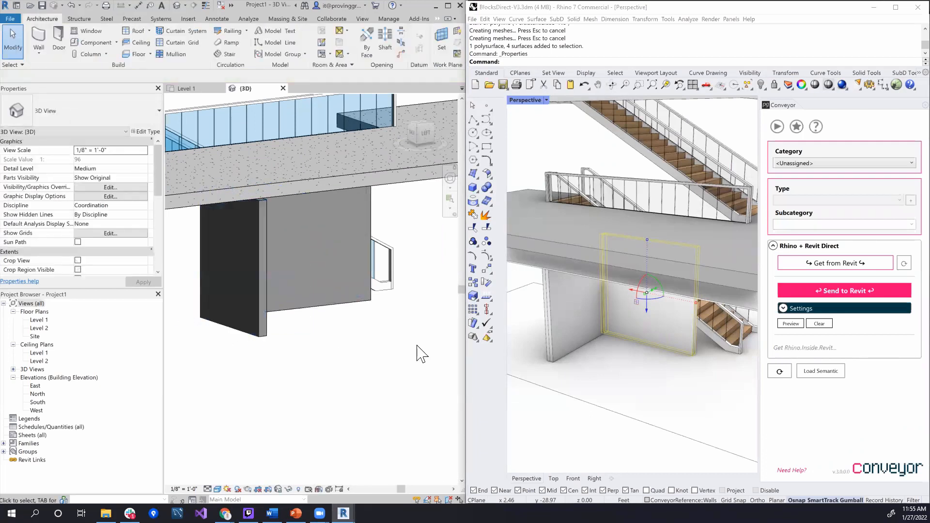
Update the imported walls in Rhino from the changed Revit walls through Rhino + Revit Direct
left_click(904, 263)
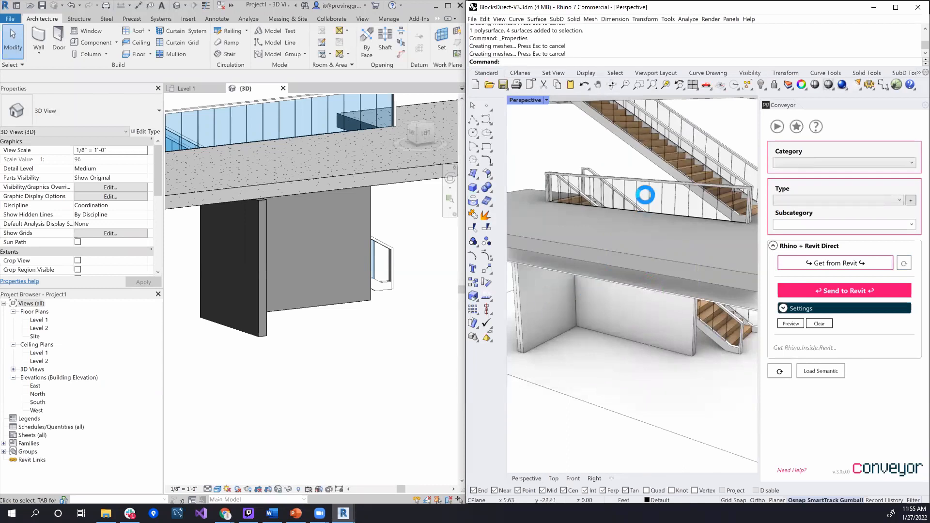
right_click_drag(635, 349, 667, 324)
scroll(630, 322, "down", 5)
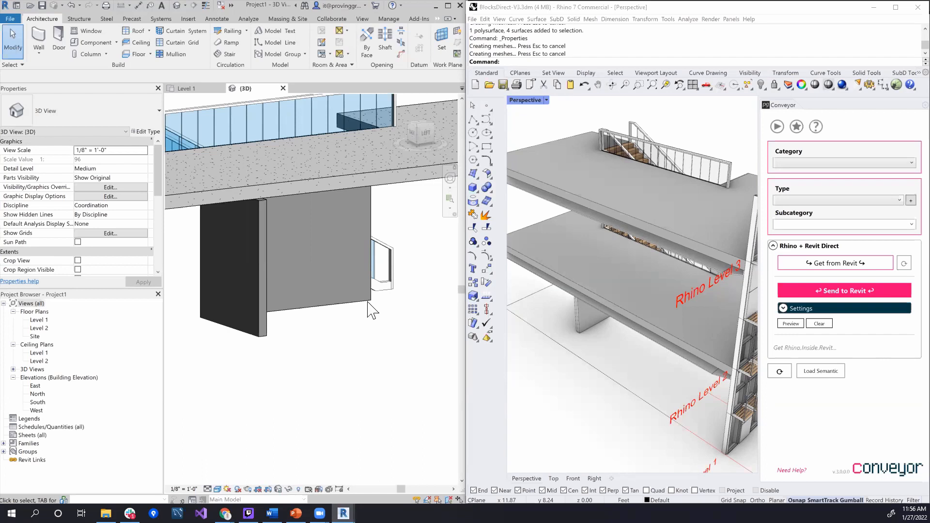
Examine the imported stair in Revit's 3D view, including its Rhino parameters
middle_click_drag(389, 342, 403, 371)
scroll(386, 364, "up", 1)
scroll(385, 364, "down", 6)
middle_click_drag(322, 345, 519, 370, "shift")
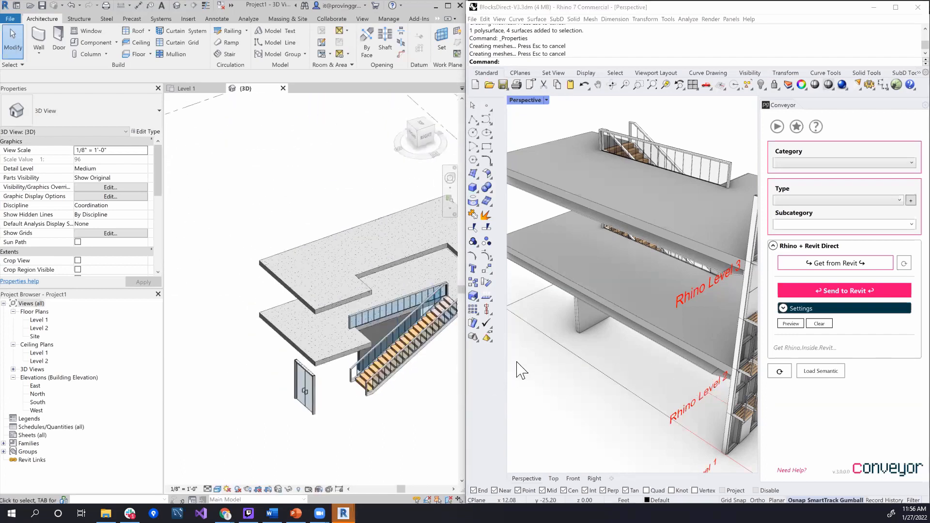
scroll(426, 383, "up", 5)
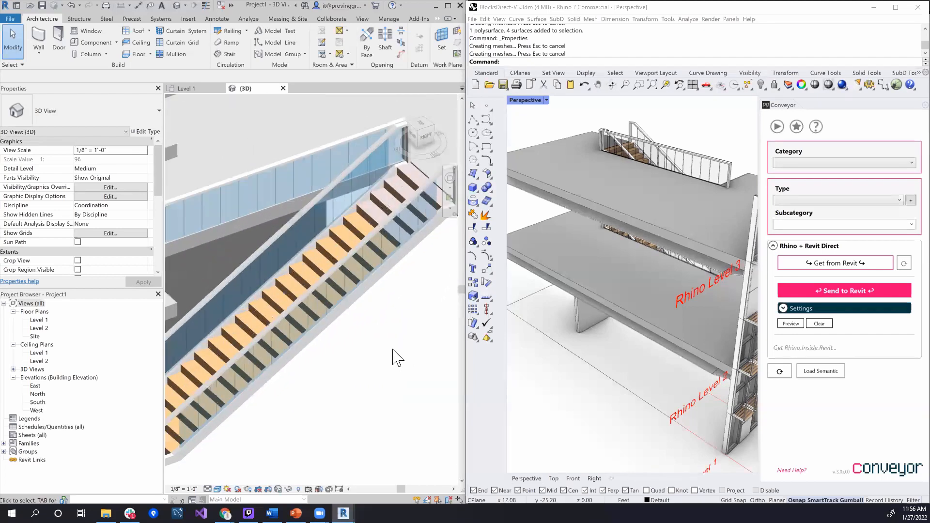
middle_click_drag(415, 383, 415, 391)
middle_click_drag(393, 315, 427, 368, "shift")
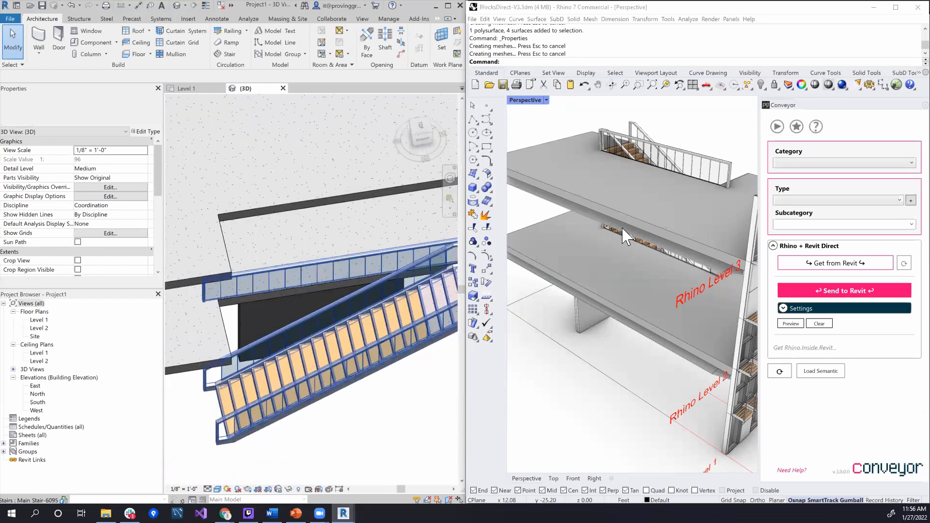
left_click(376, 383)
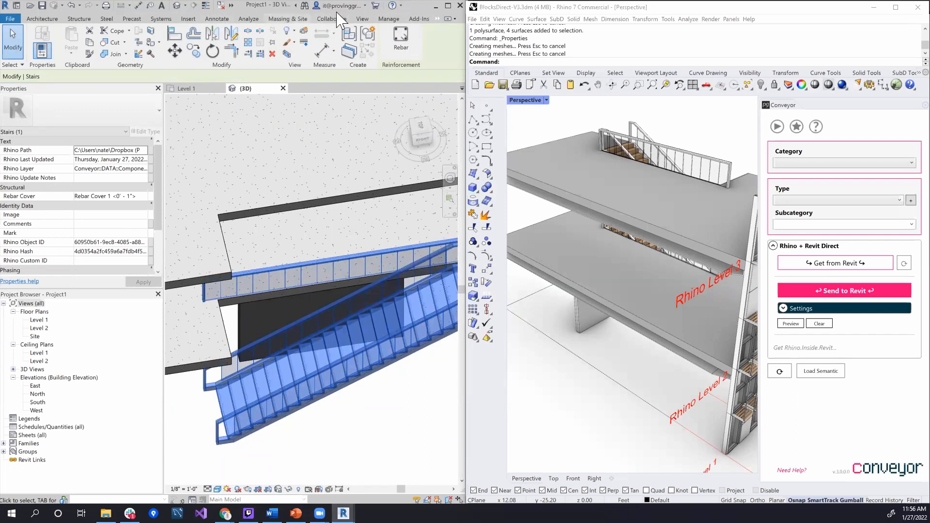
left_click(390, 431)
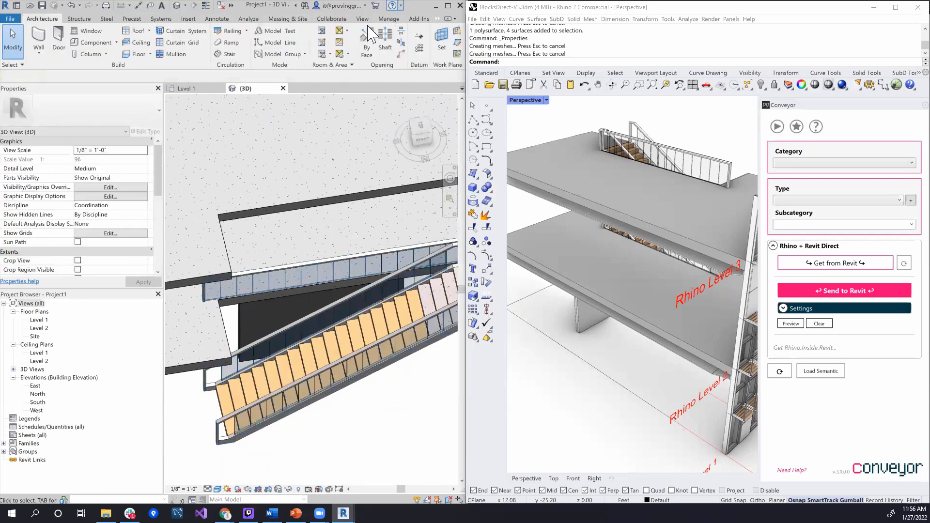
Apply the Concrete, Cast-in-Place gray material by element to the imported stair in Revit with Proving Ground's DirectShape Material tool
left_click(437, 18)
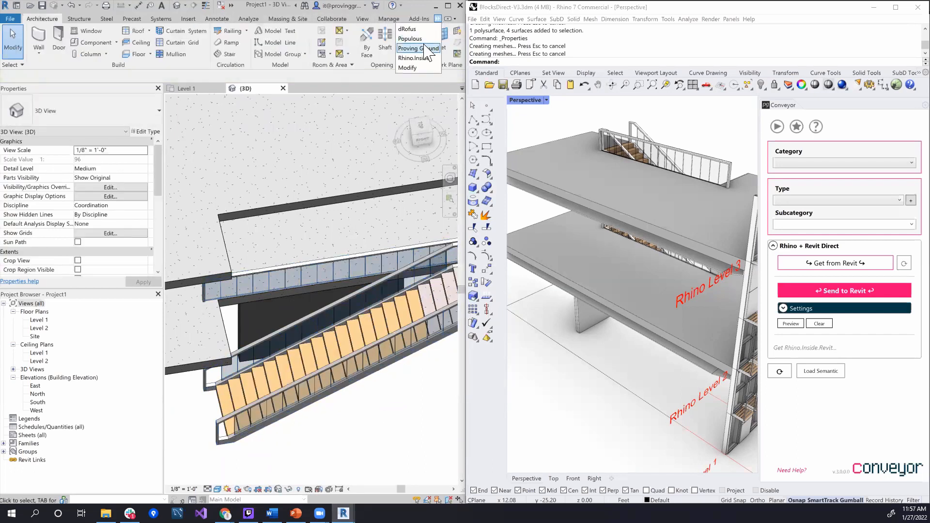
left_click(423, 46)
left_click(173, 32)
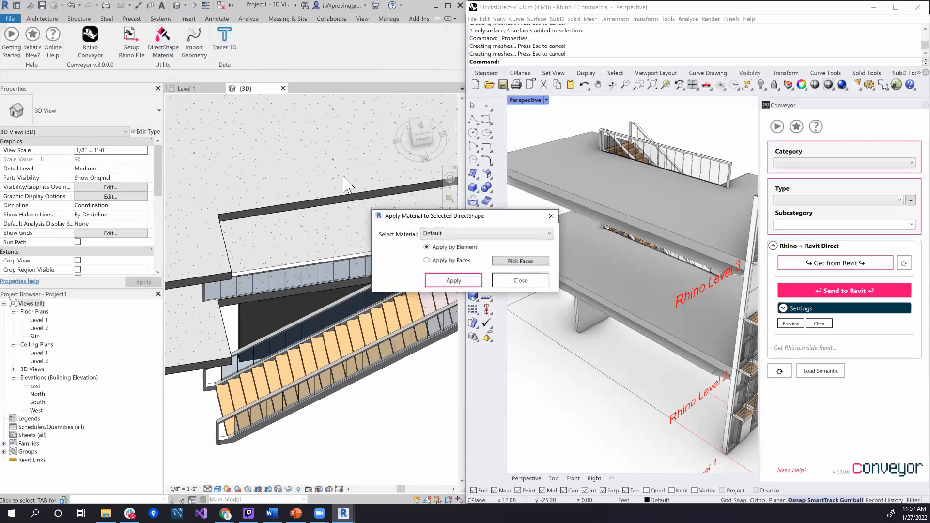
left_click_drag(404, 219, 123, 134)
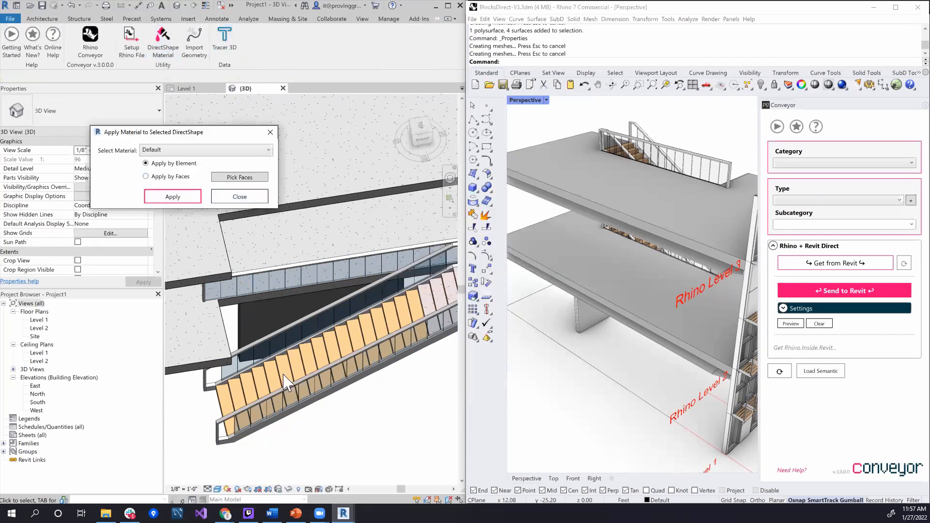
left_click(347, 387)
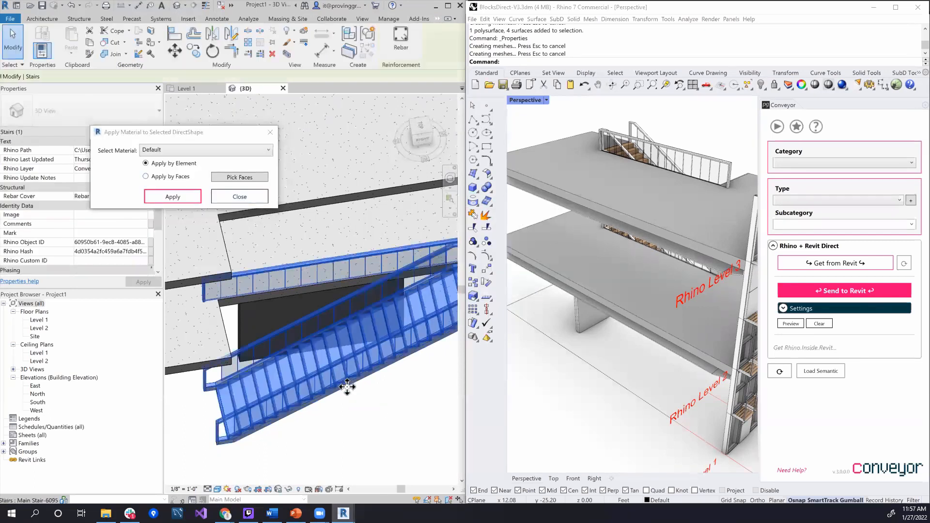
left_click(206, 150)
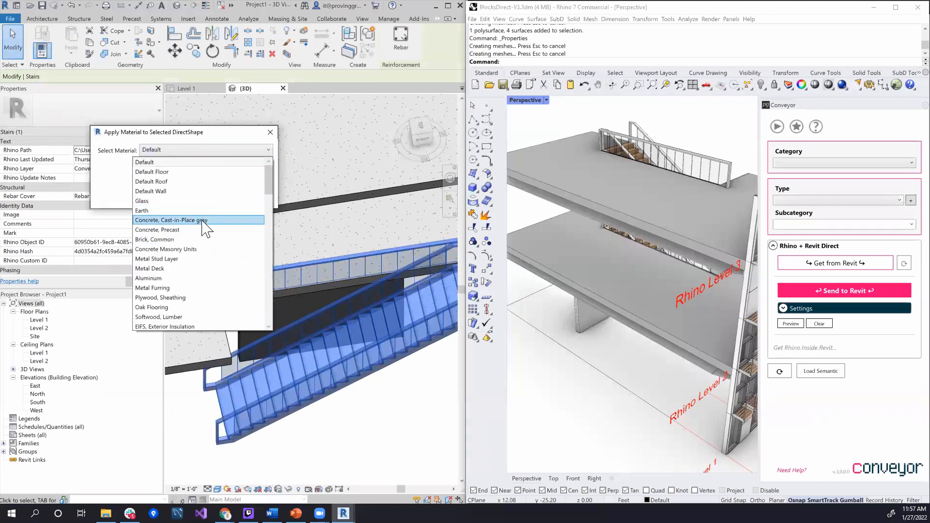
left_click(196, 220)
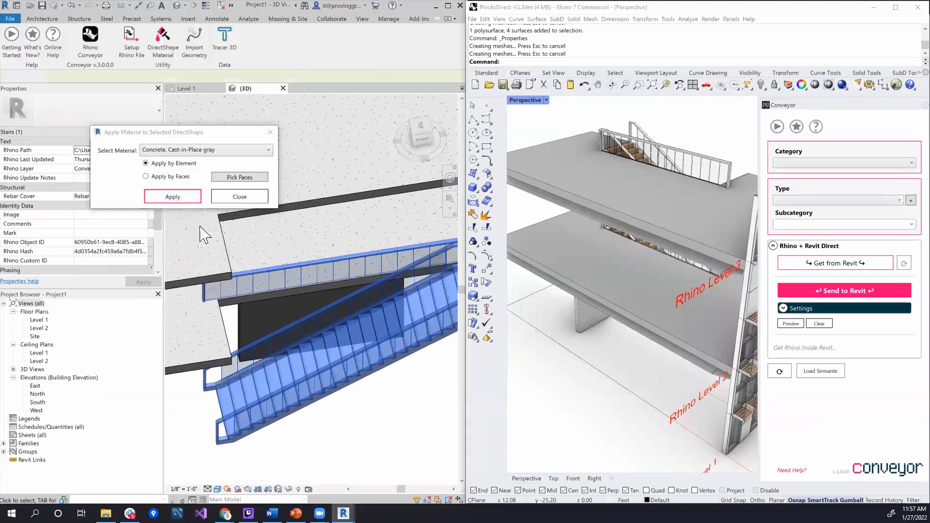
left_click(349, 372)
left_click(175, 199)
left_click(361, 399)
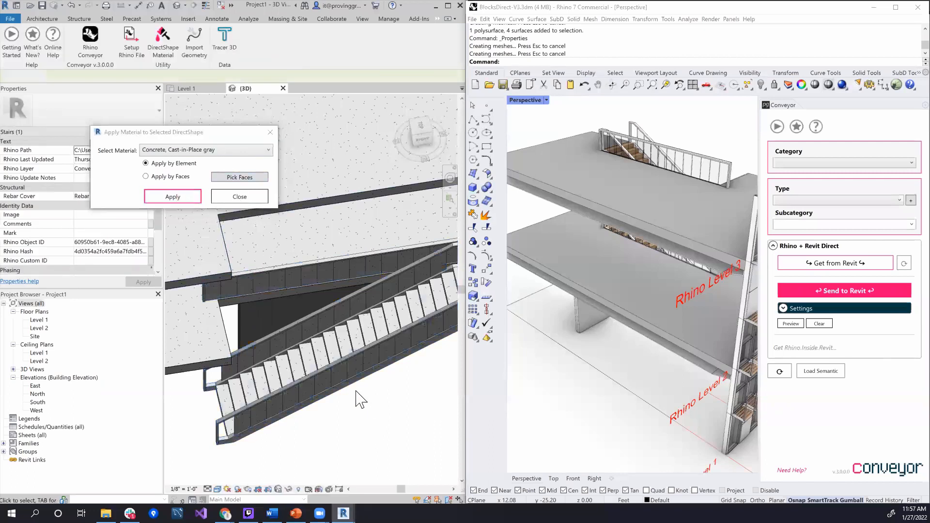
middle_click_drag(393, 380, 361, 353)
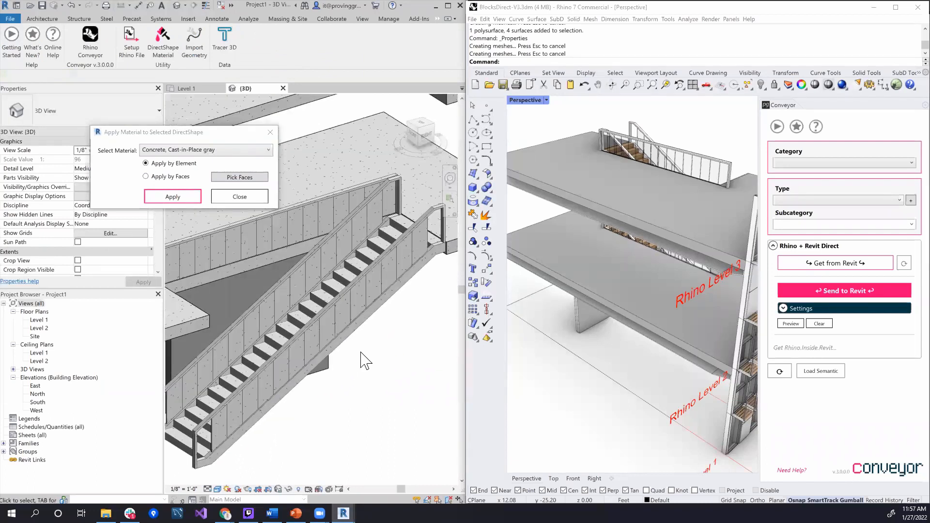
middle_click_drag(401, 373, 327, 384, "shift")
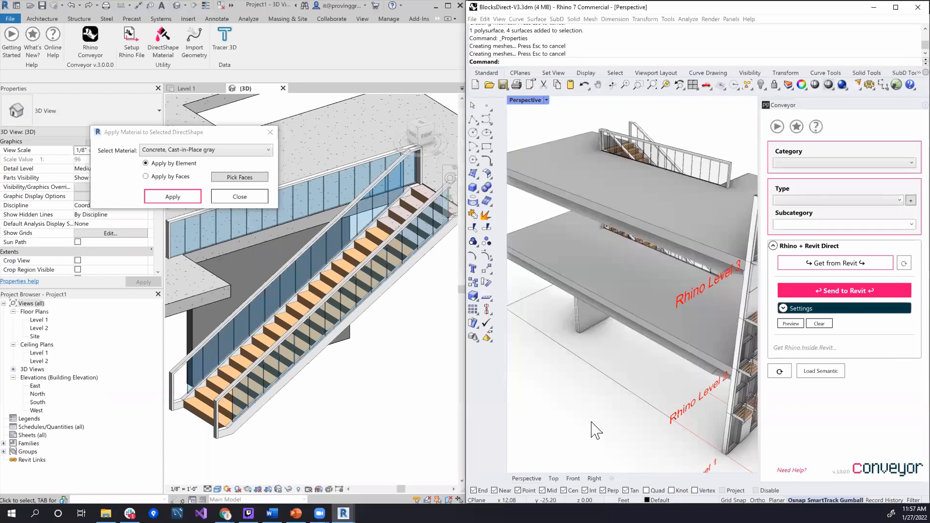
Select the two upper floor slabs in Rhino and examine their Conveyor category and type
right_click_drag(623, 383, 633, 289)
scroll(640, 357, "down", 5)
left_click(634, 281)
left_click(579, 274)
left_click(553, 233, "shift")
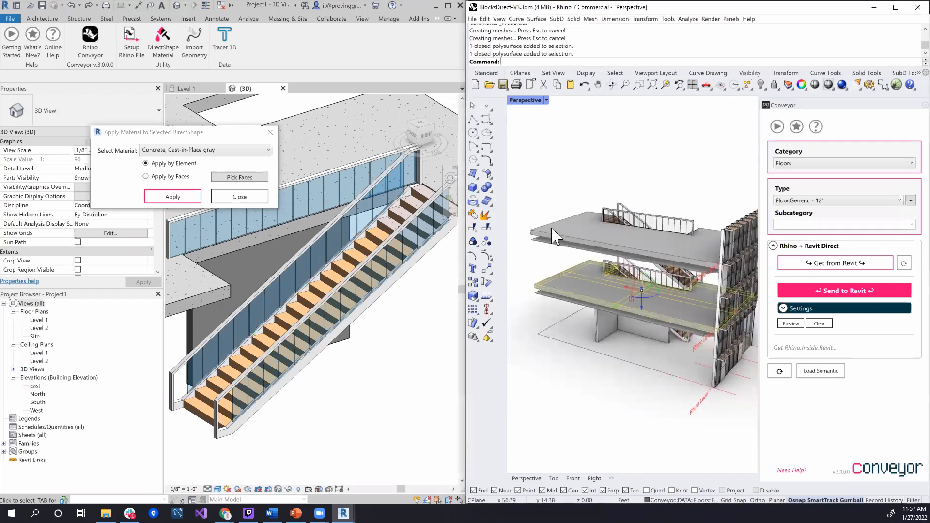
right_click_drag(558, 266, 561, 258)
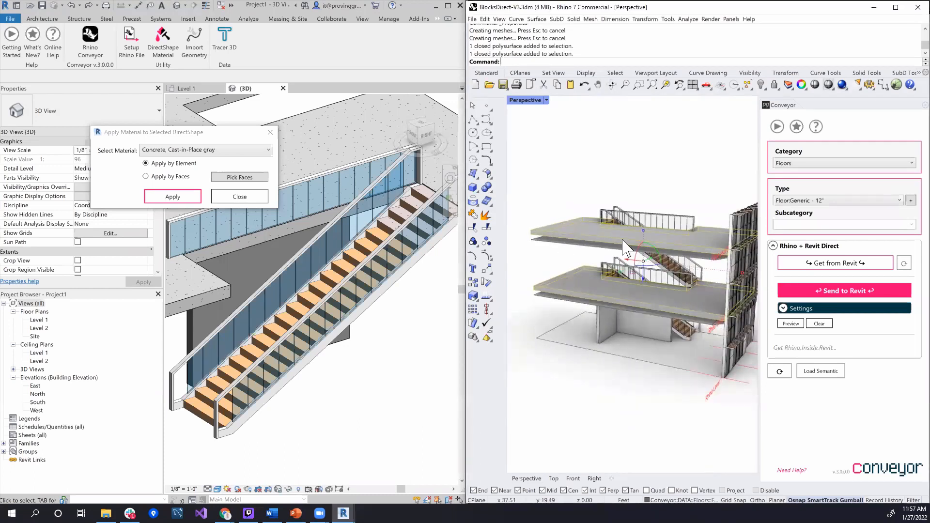
right_click_drag(615, 229, 622, 243)
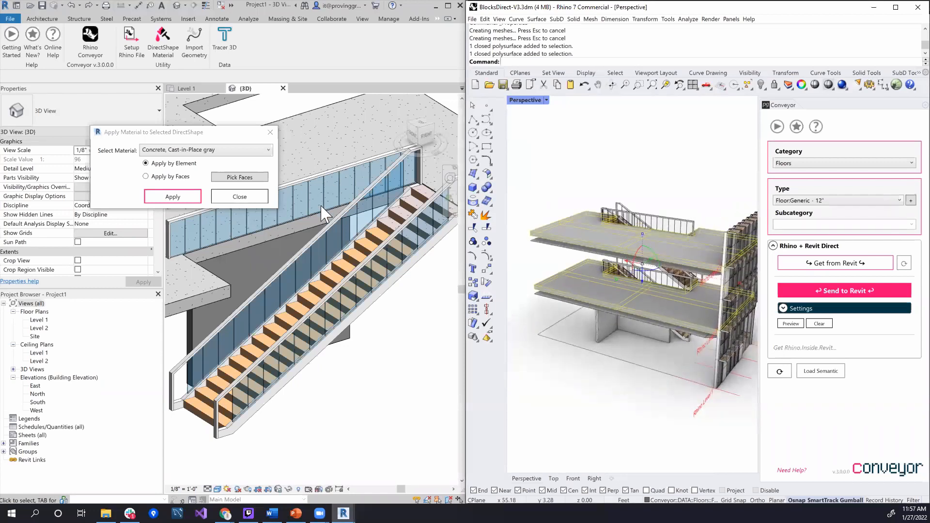
scroll(334, 225, "down", 3)
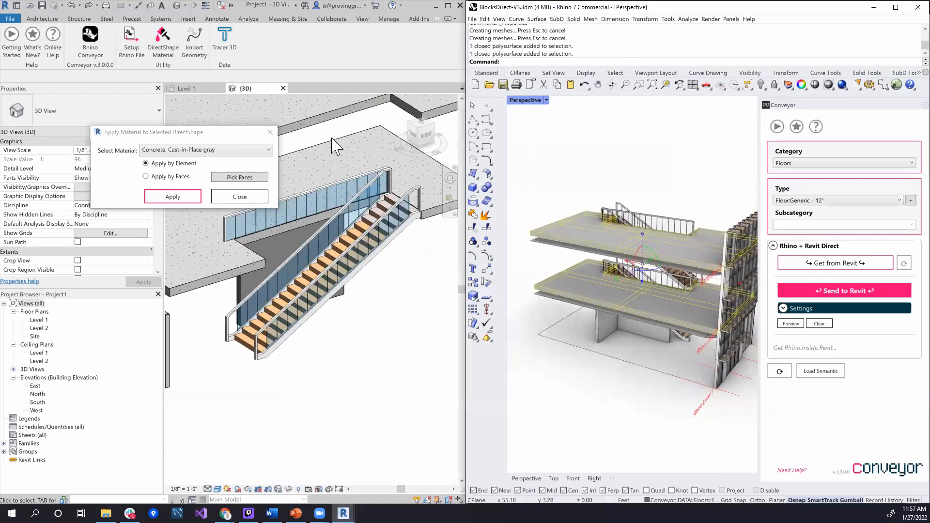
Select the ground-level surface in Rhino, close Revit's DirectShape material dialog, and send the surface to Revit as Floor:Generic - 12"
left_click(636, 354, "shift")
left_click(635, 354)
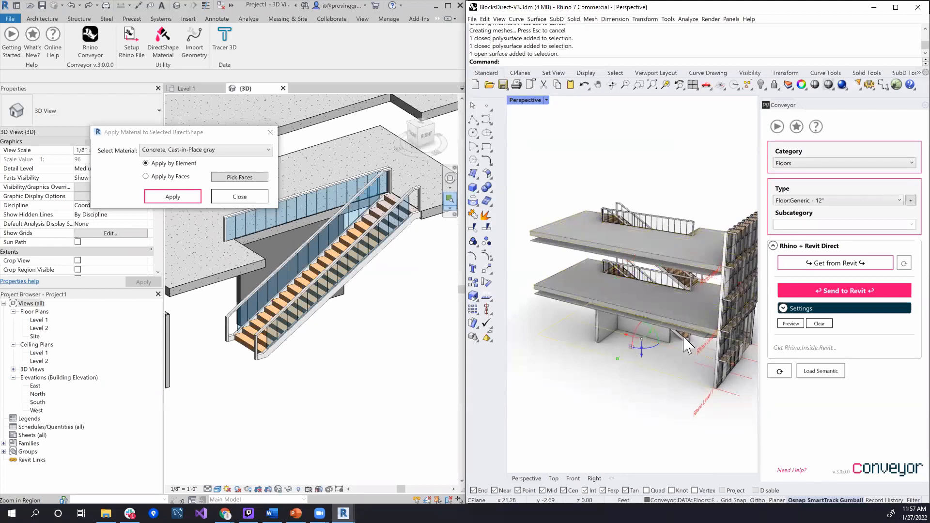
left_click(830, 291)
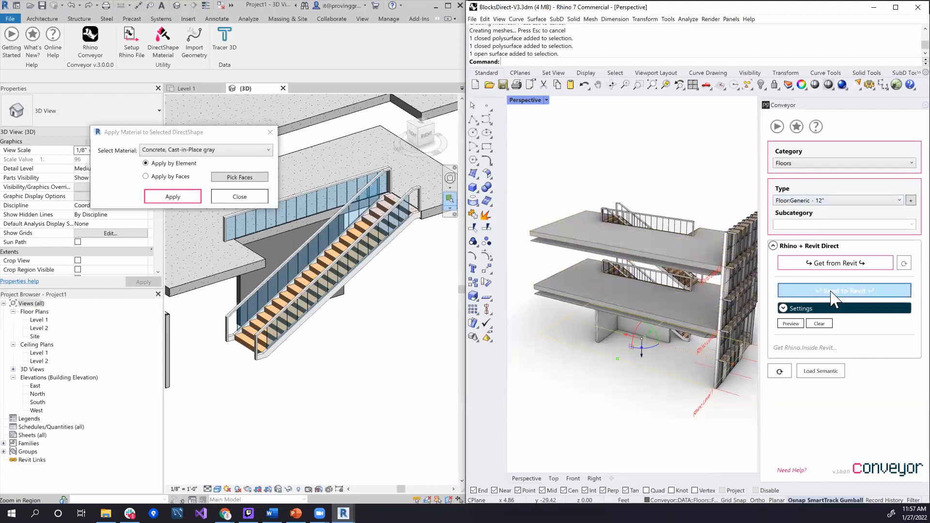
scroll(665, 402, "up", 5)
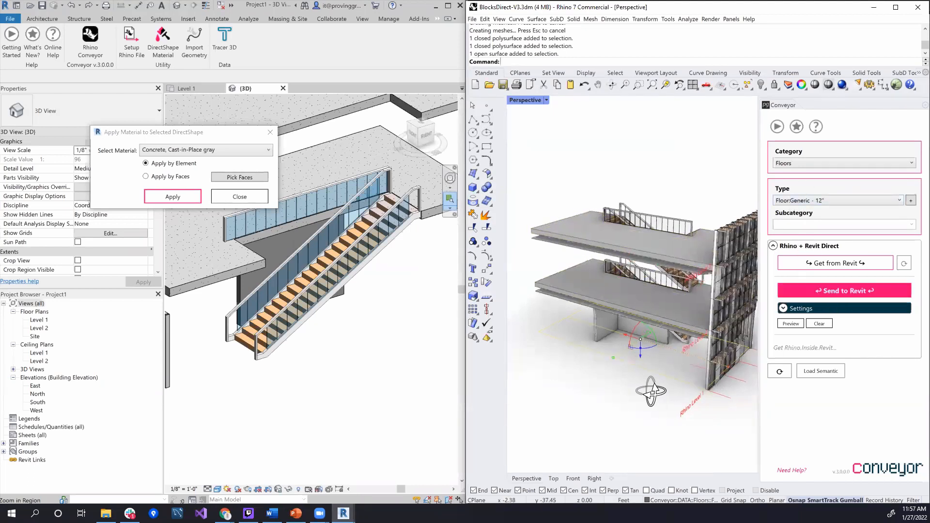
right_click_drag(666, 401, 695, 394, "shift")
left_click(692, 380)
left_click(699, 333)
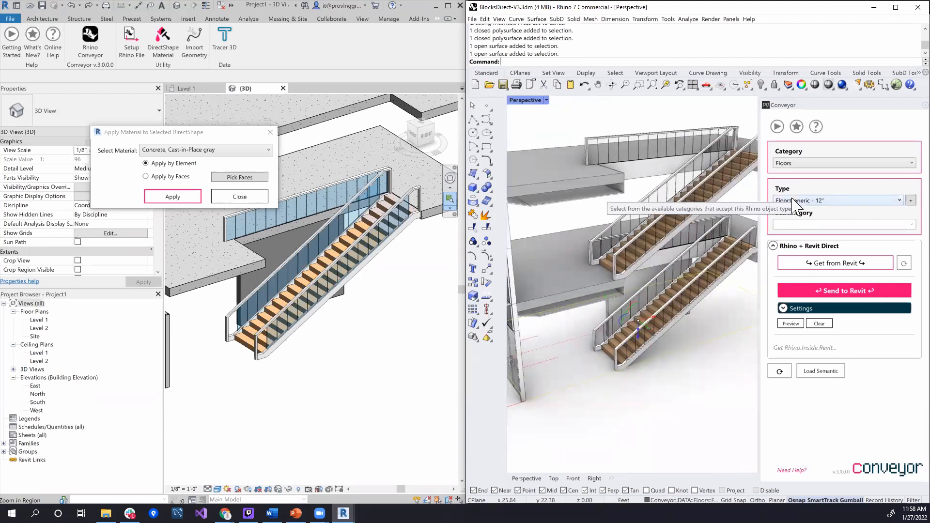
left_click(270, 132)
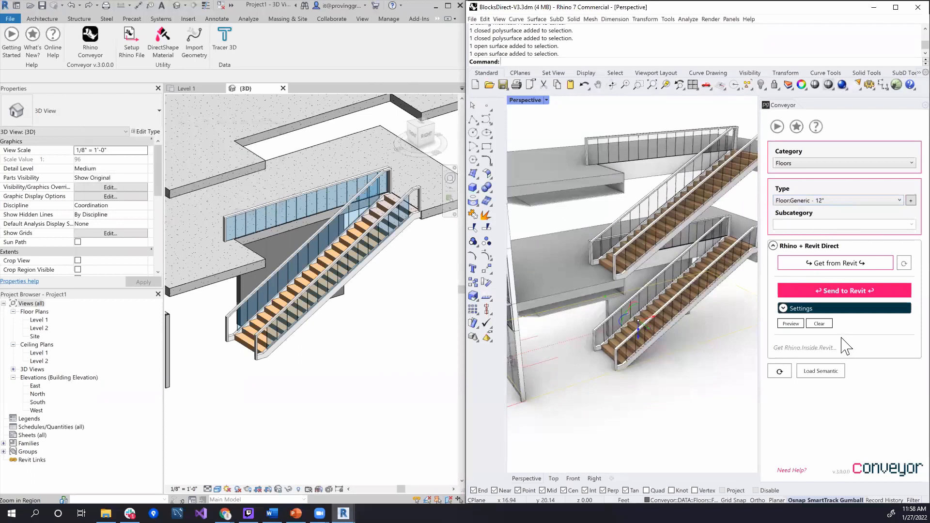
left_click(822, 294)
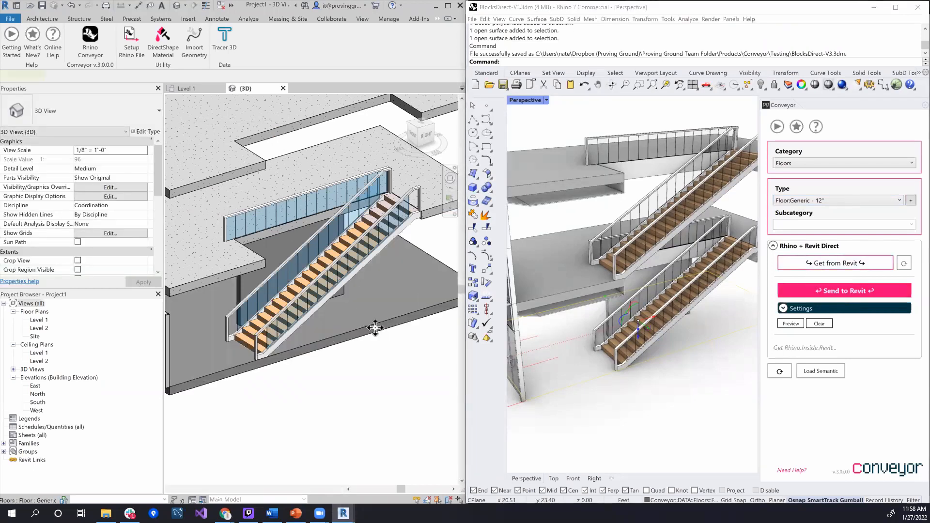
Select the new Level 1 floor in Revit and change its type to LW Concrete on Metal Deck
left_click(374, 325)
middle_click_drag(370, 378, 452, 345)
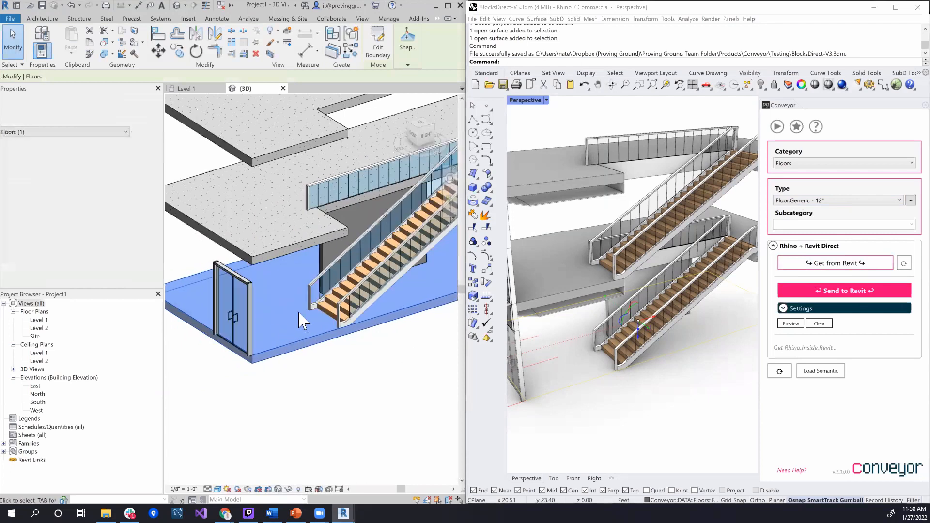
left_click(301, 373)
left_click(299, 350)
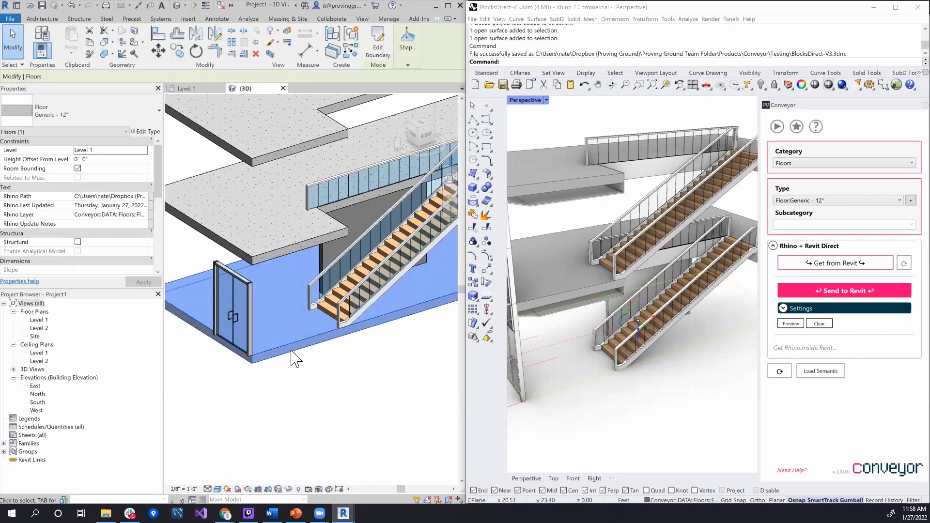
left_click(100, 115)
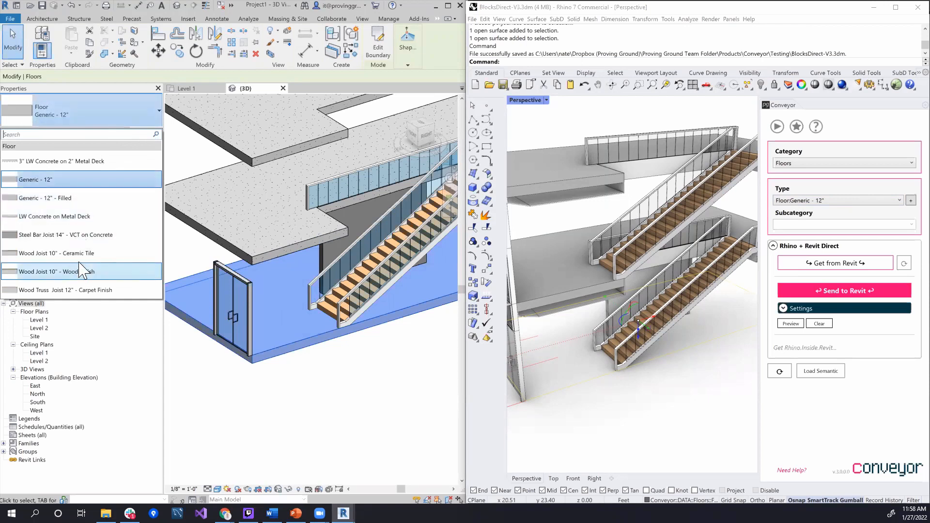
left_click(75, 218)
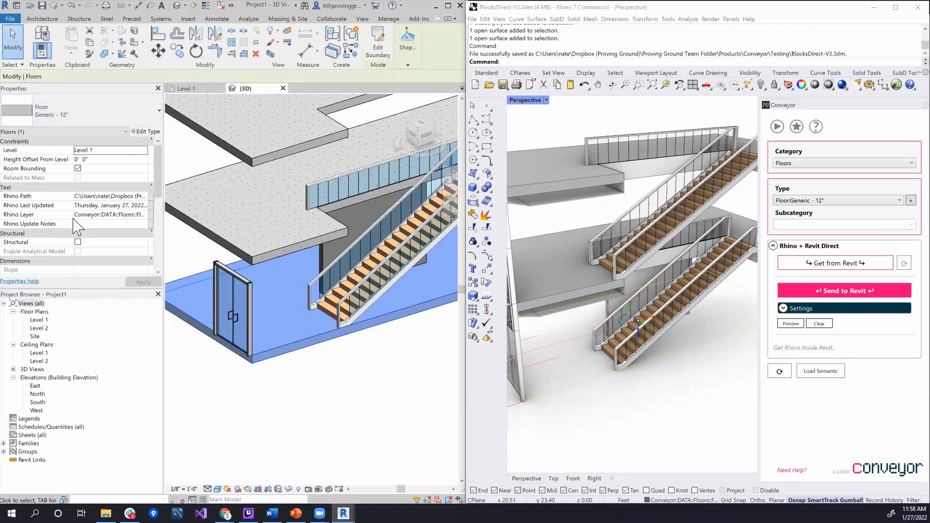
left_click(297, 444)
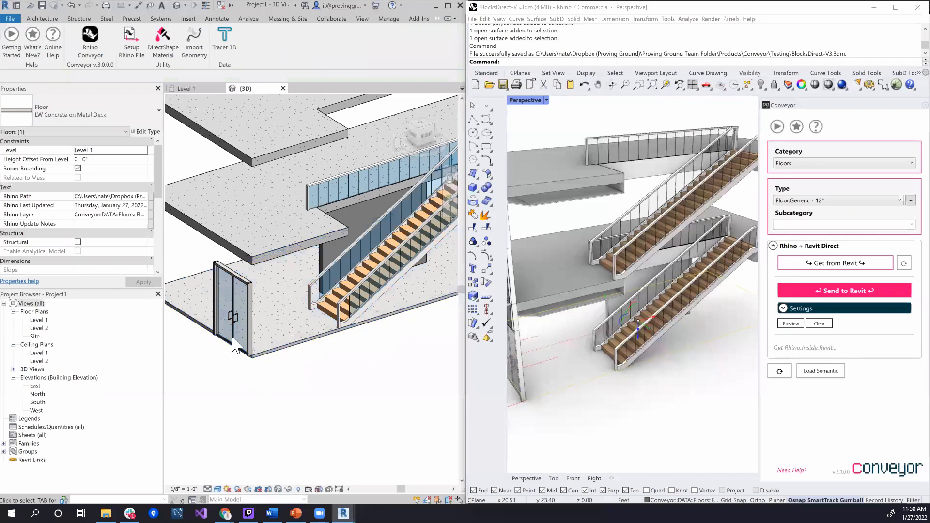
left_click(295, 343)
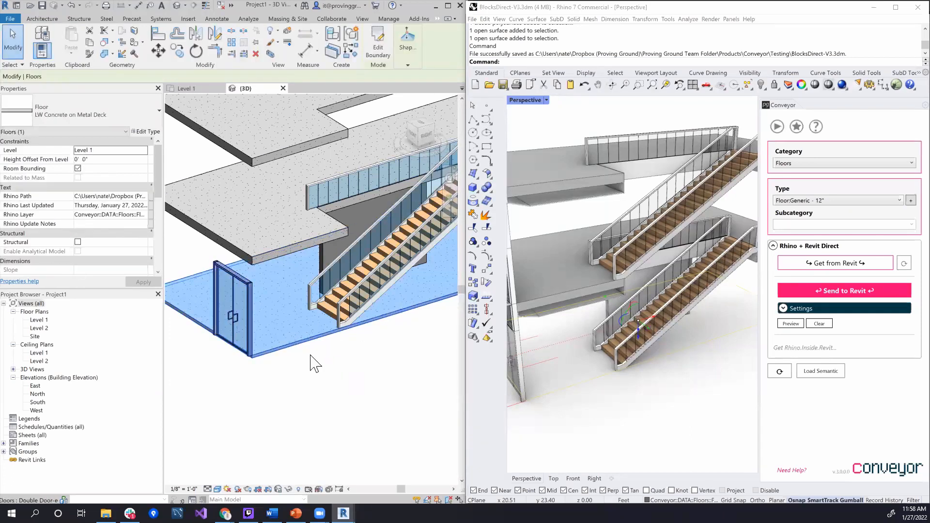
Select the two upper floor slabs in Revit one after the other and examine their properties
scroll(365, 307, "down", 1)
scroll(377, 359, "up", 2)
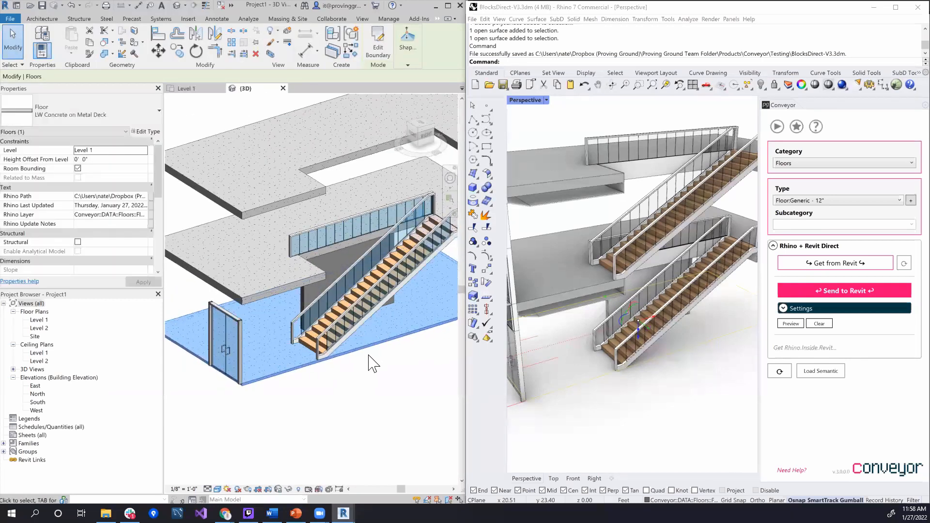
left_click(217, 286)
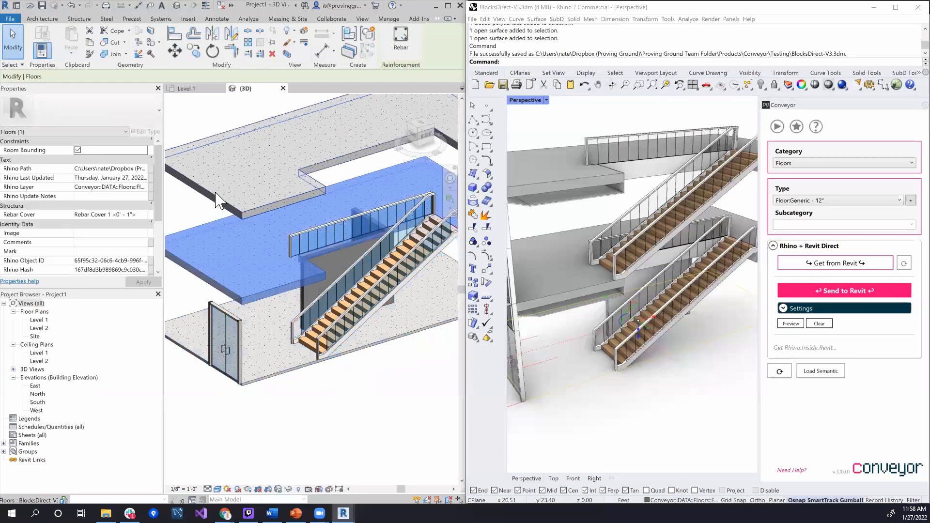
left_click(217, 199)
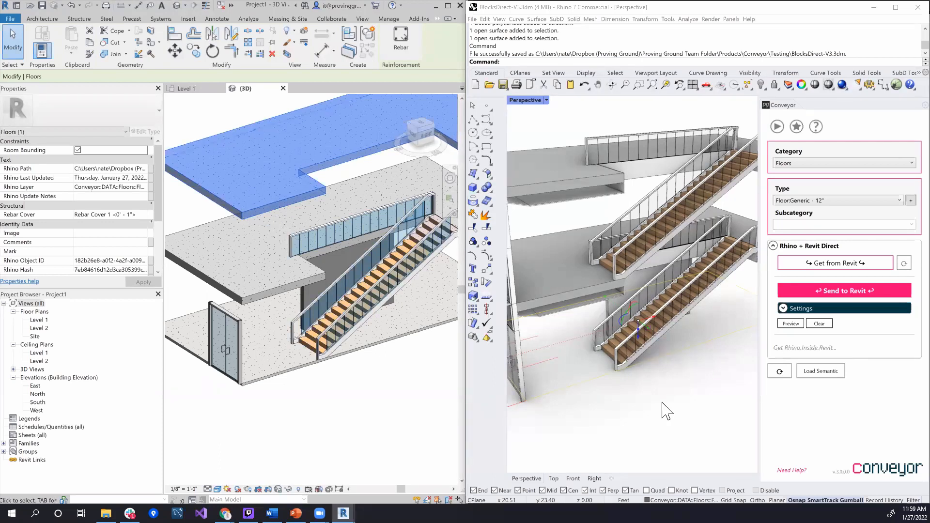
Draw a rectangular plane over the top of the building in Rhino, from the facade's top corner to the opposite corner
scroll(662, 403, "down", 6)
right_click_drag(673, 415, 671, 428)
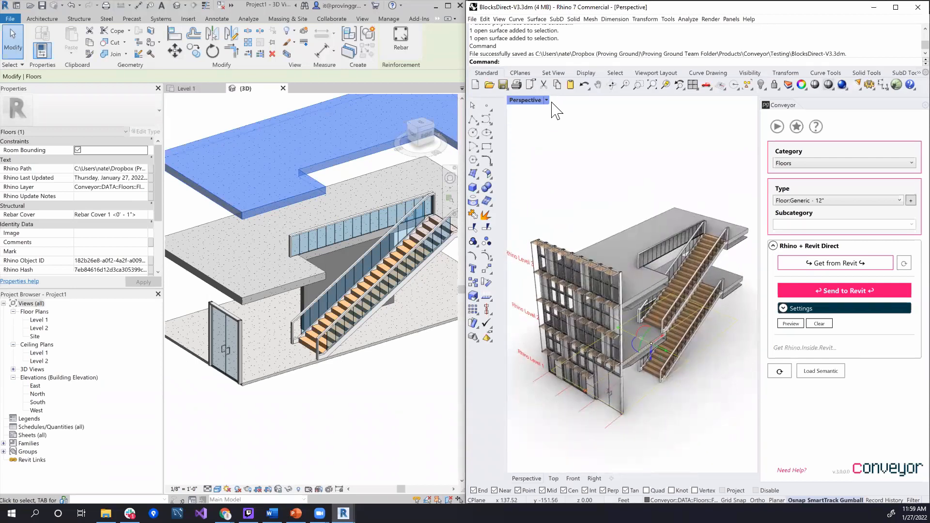
double_click(535, 100)
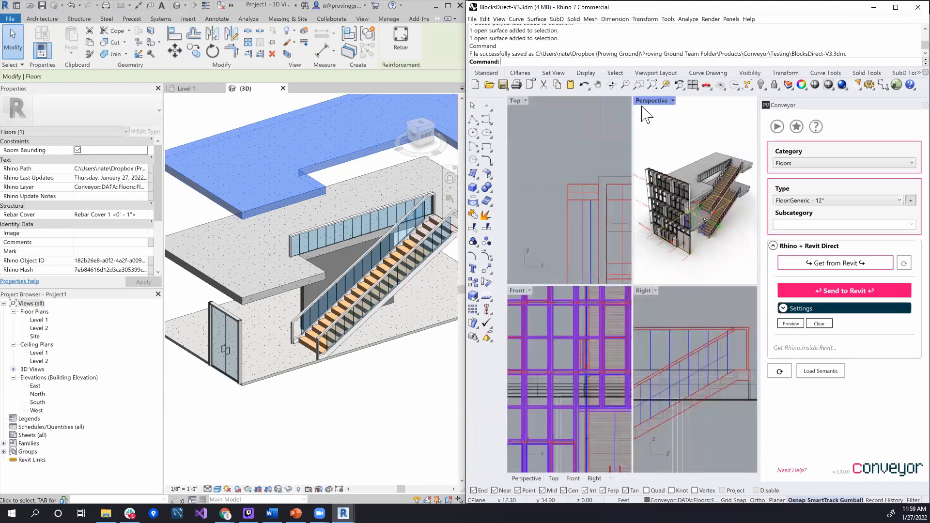
double_click(652, 101)
right_click_drag(609, 166, 644, 196)
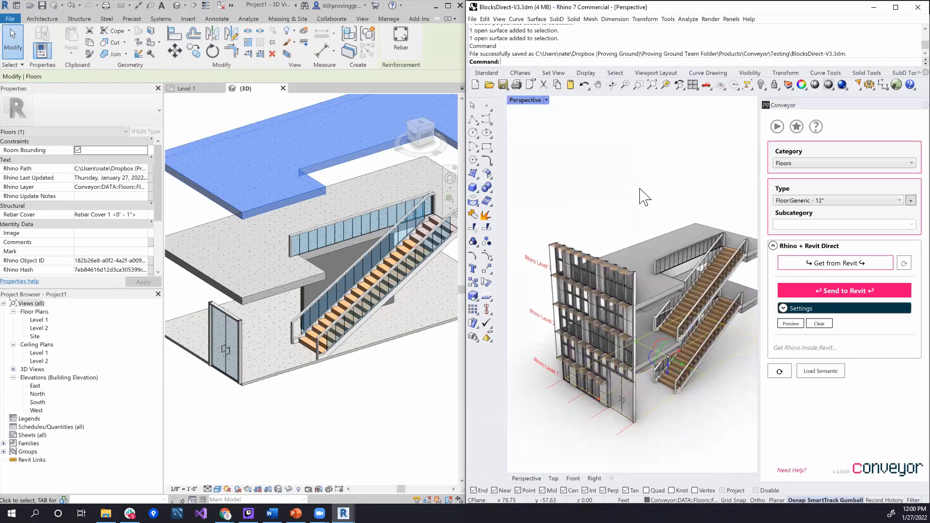
left_click(476, 176)
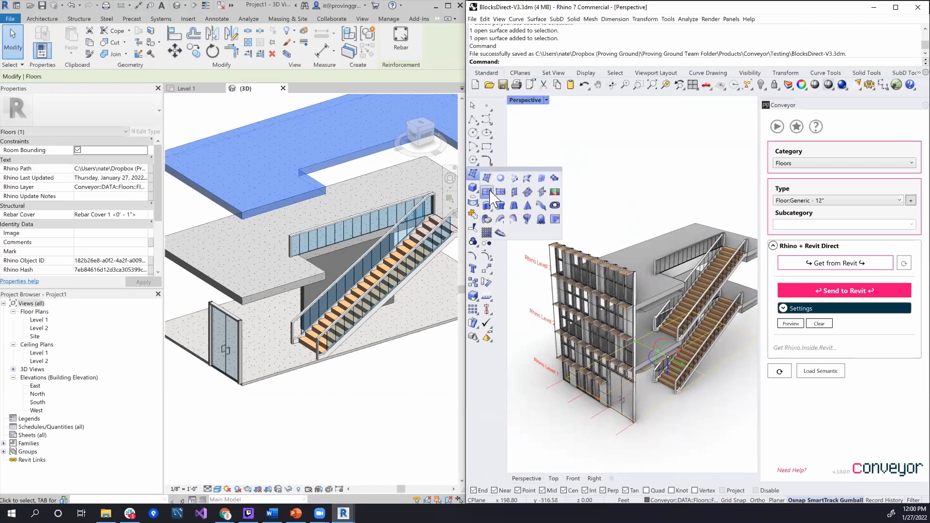
left_click(490, 192)
scroll(641, 266, "up", 4)
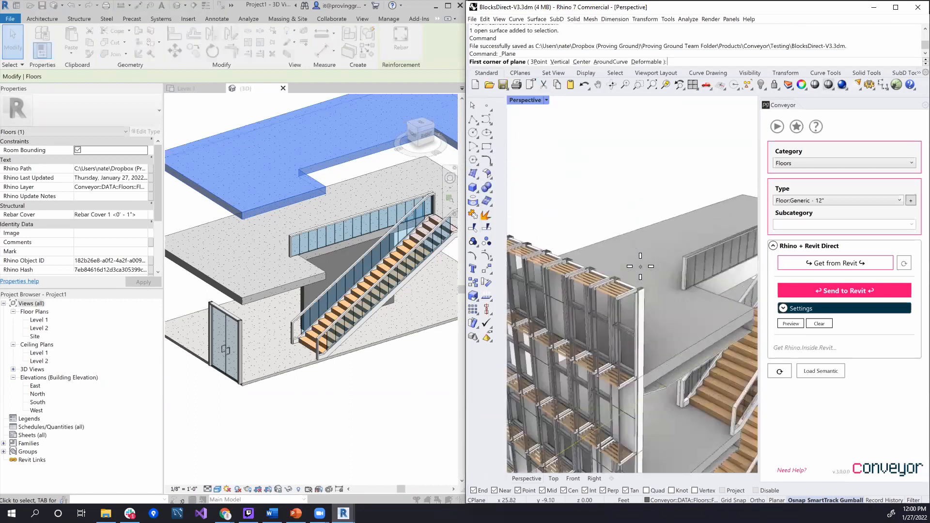
left_click(637, 292)
scroll(657, 208, "down", 5)
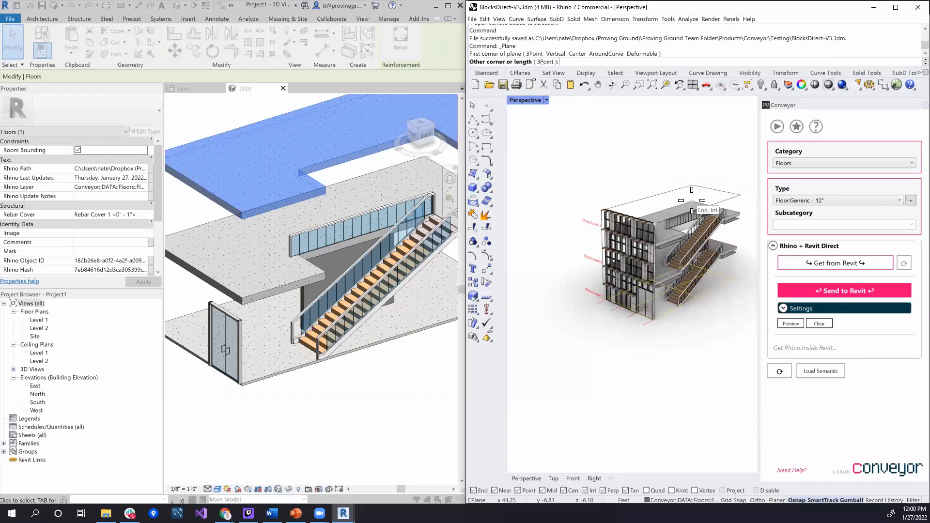
left_click(692, 200)
Rebuild the roof plane and move groups of its control points vertically to form an undulating surface
type("Rebuild")
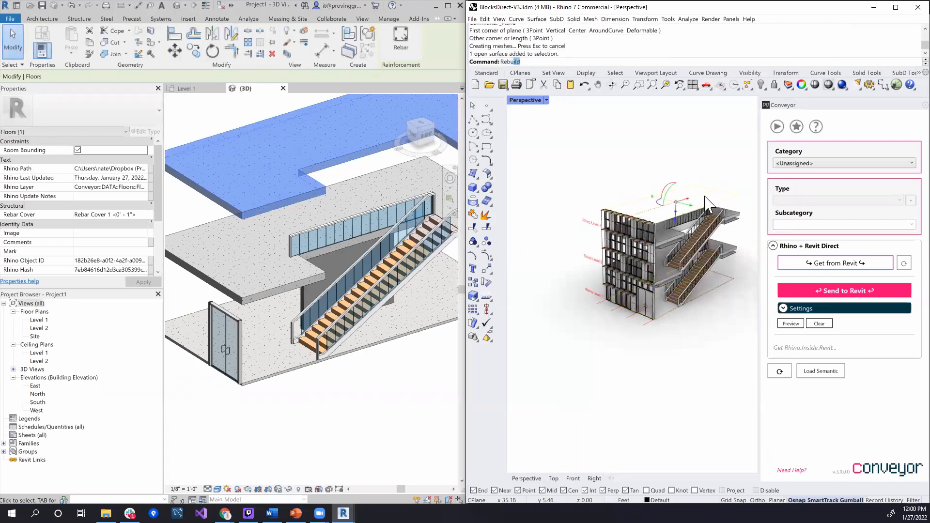
key("Return")
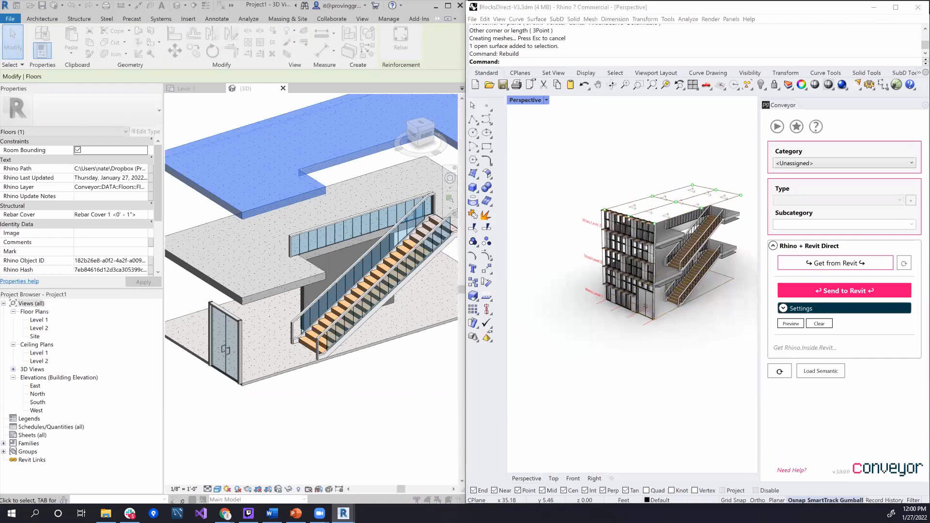
scroll(678, 218, "up", 5)
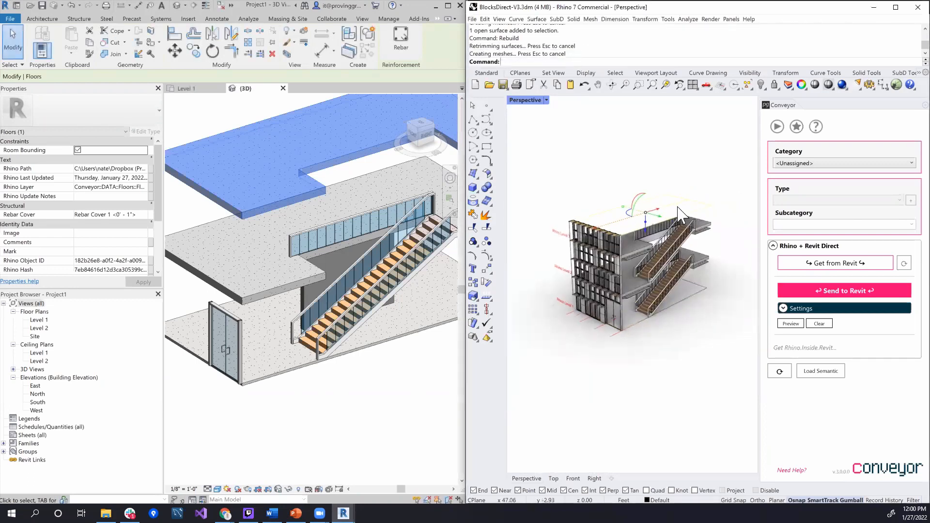
left_click(486, 255)
left_click_drag(638, 173, 717, 204)
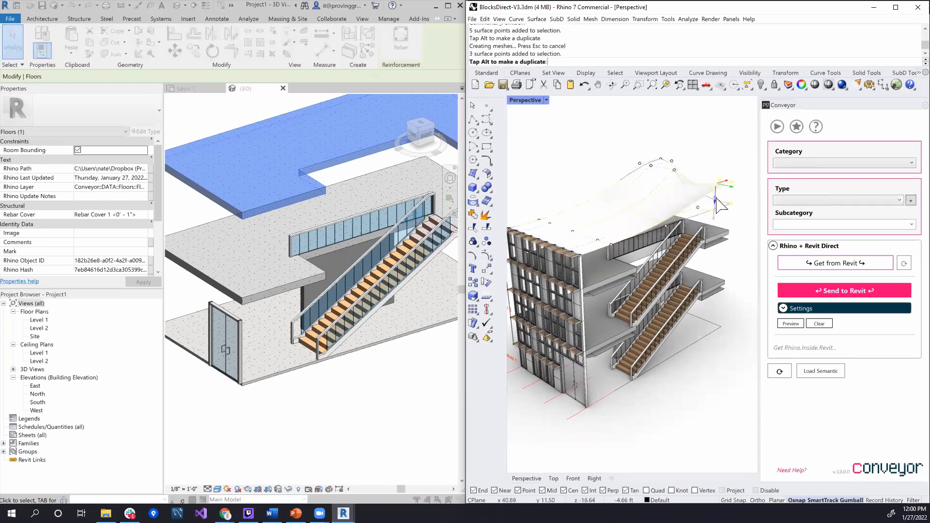
mouse_move(531, 199)
left_mouse_down()
mouse_move(581, 244)
mouse_move(544, 191)
left_mouse_up()
right_click_drag(646, 198, 664, 218)
Extrude the undulating roof surface with ExtrudeSrf into a solid about 0.95 ft thick
scroll(638, 196, "up", 5)
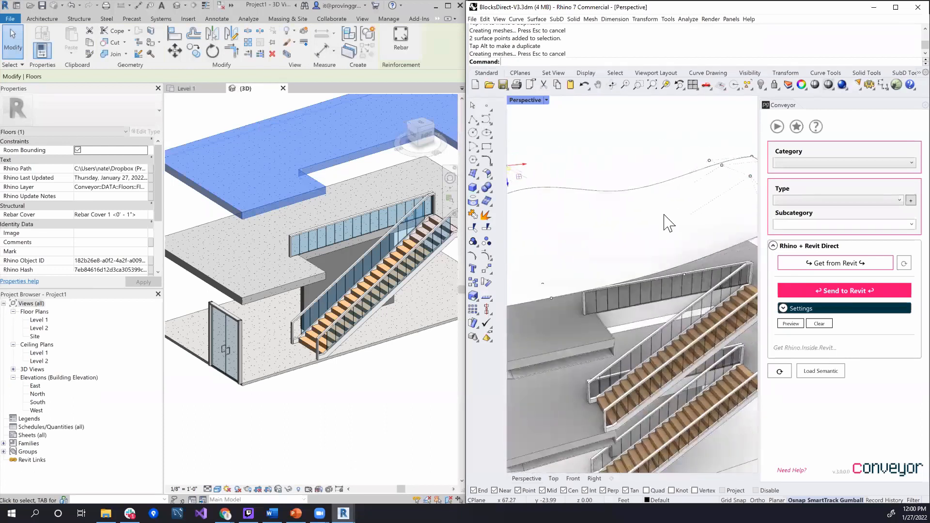
left_click(665, 215)
type("R")
key("BackSpace")
type("Extr")
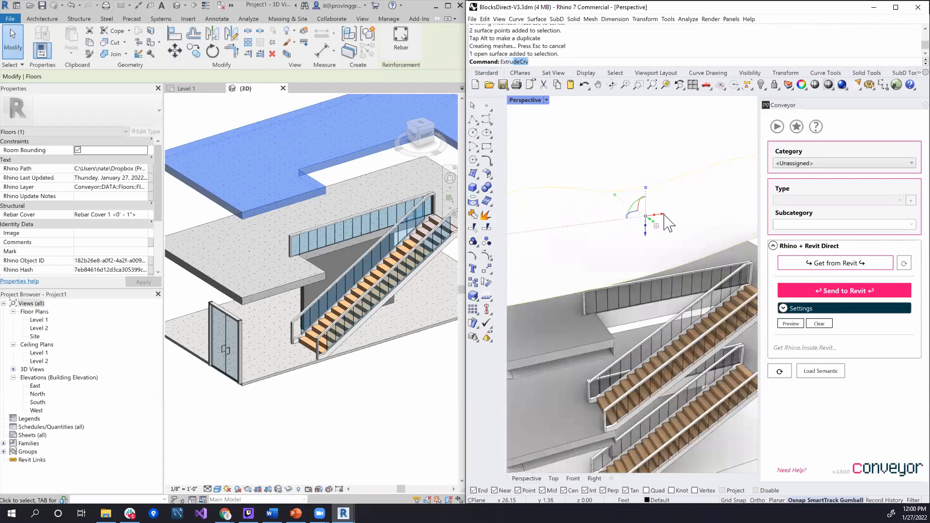
type("udeSrf")
key("Return")
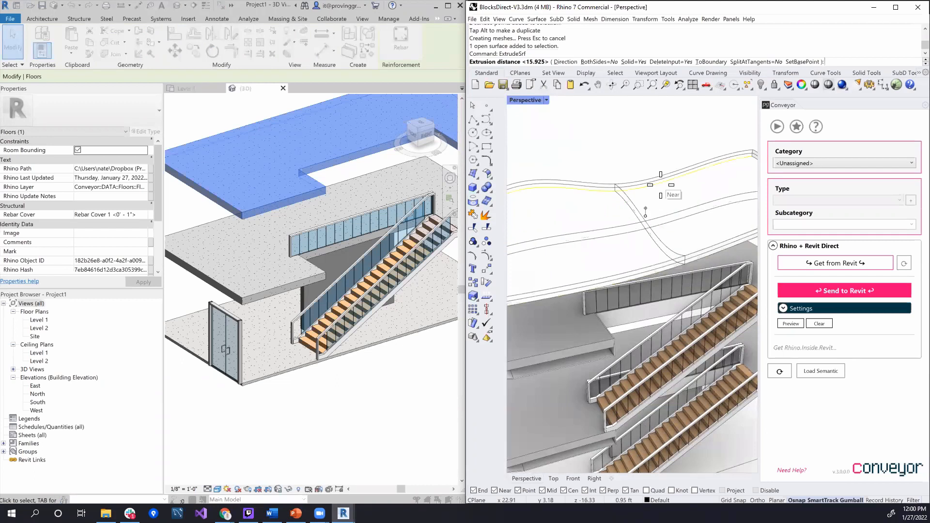
left_click(661, 185)
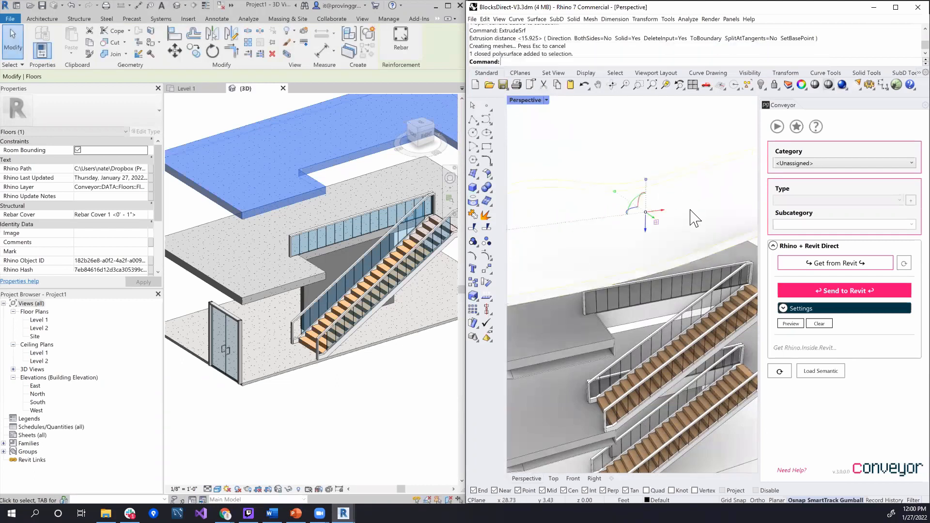
Assign the Roofs category to the extruded roof solid in Conveyor, with type Basic Roof:Generic - 9"
left_click(807, 166)
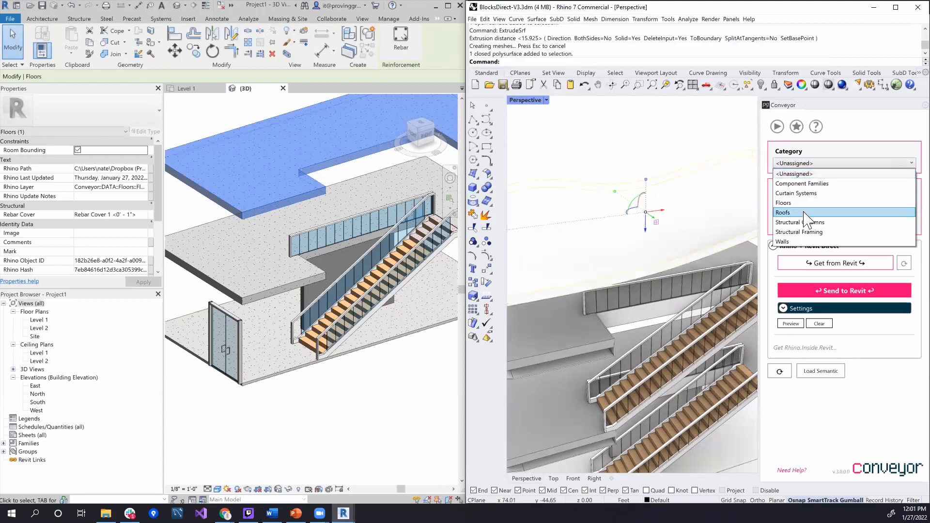
left_click(804, 213)
left_click(656, 196)
left_click(656, 188)
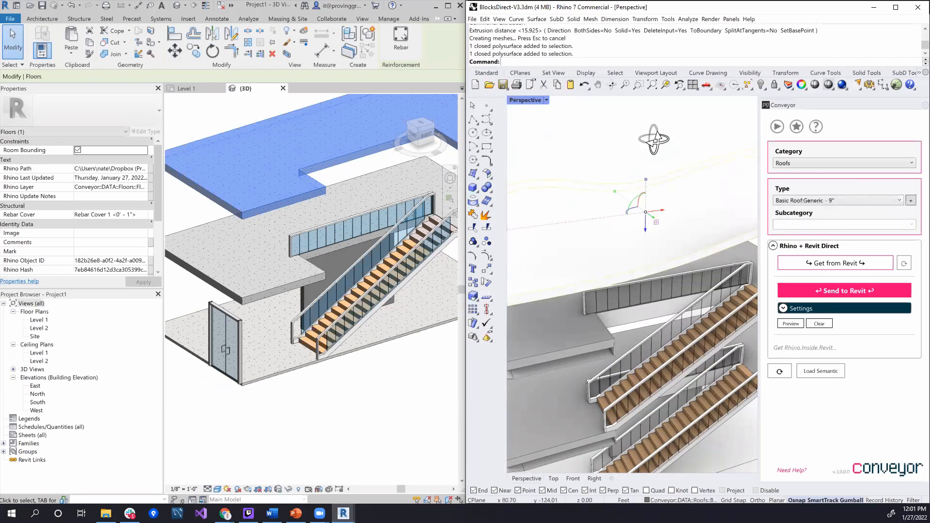
Reselect the undulating roof solid in Rhino and send it to Revit
right_click_drag(668, 148, 661, 172)
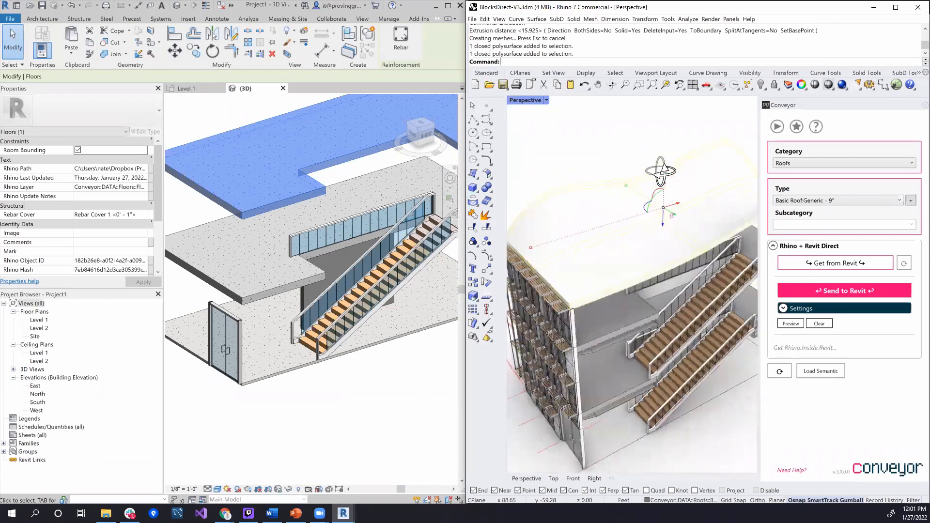
left_click(582, 166)
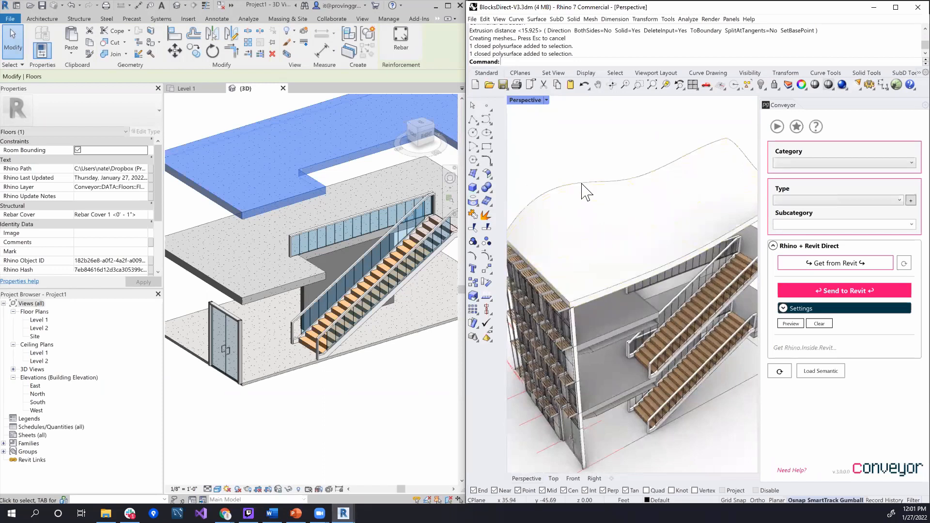
left_click(586, 190)
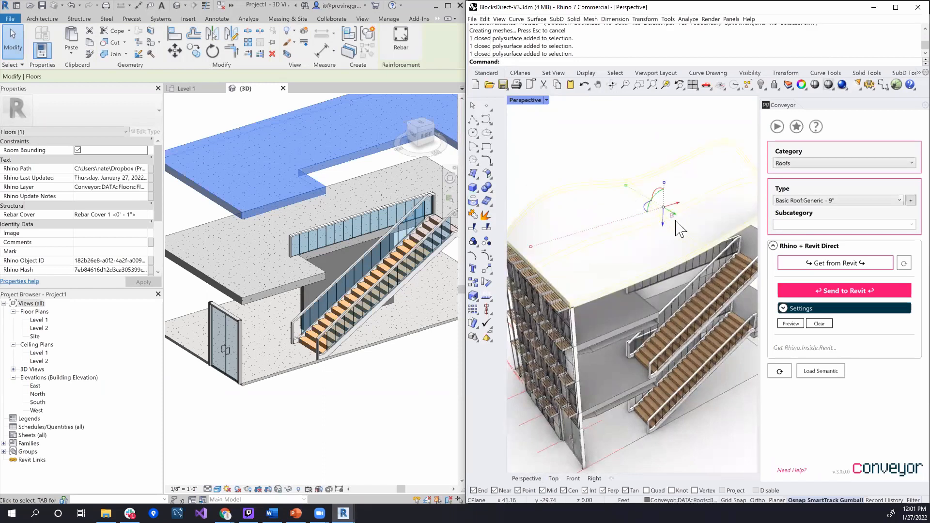
left_click(807, 292)
left_click(563, 195)
left_click(573, 151)
left_click(575, 196)
right_click_drag(581, 167, 679, 204)
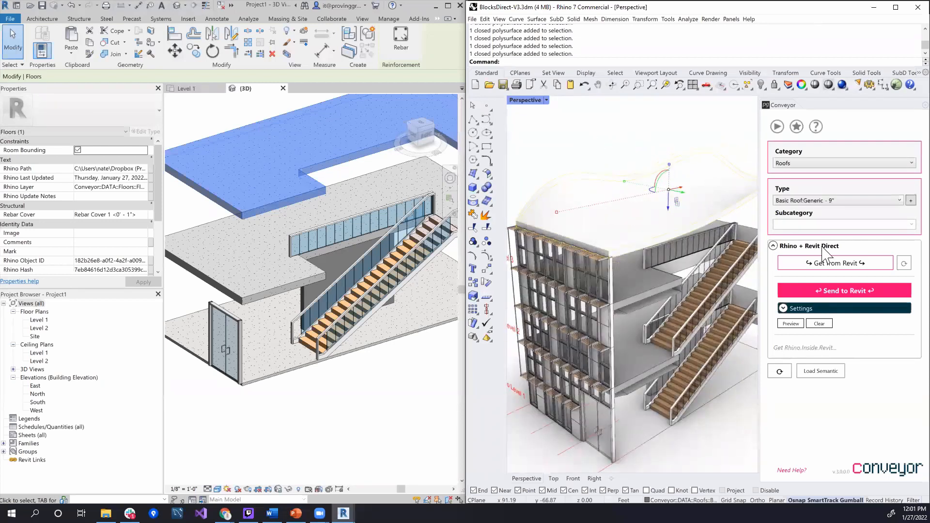
left_click(826, 292)
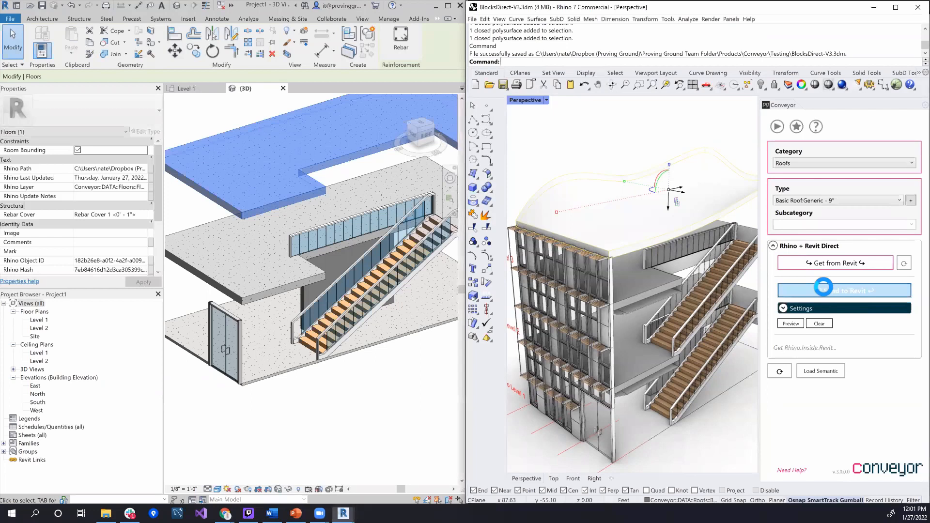
Select the imported roof in Revit's 3D view, examine its shape and properties, and clear the selection
scroll(416, 296, "up", 1)
middle_click_drag(415, 297, 421, 419)
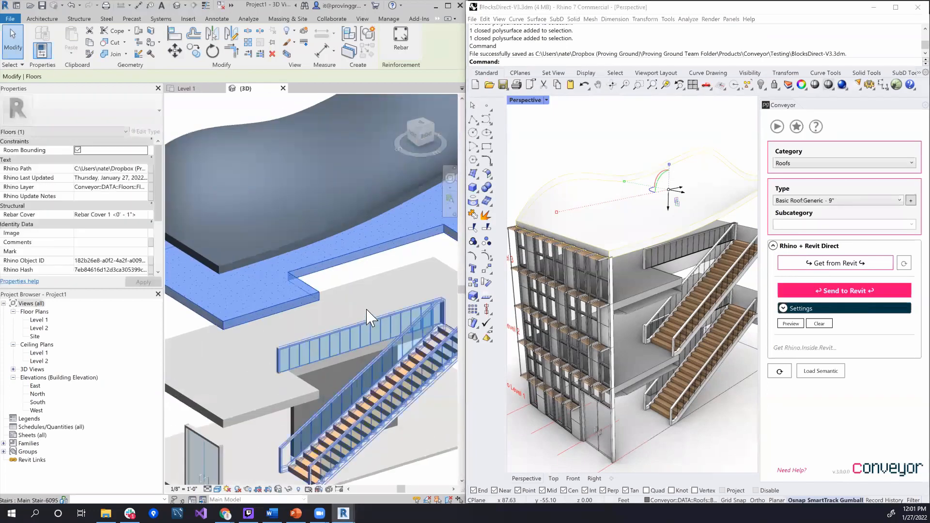
scroll(367, 318, "down", 3)
left_click(343, 192)
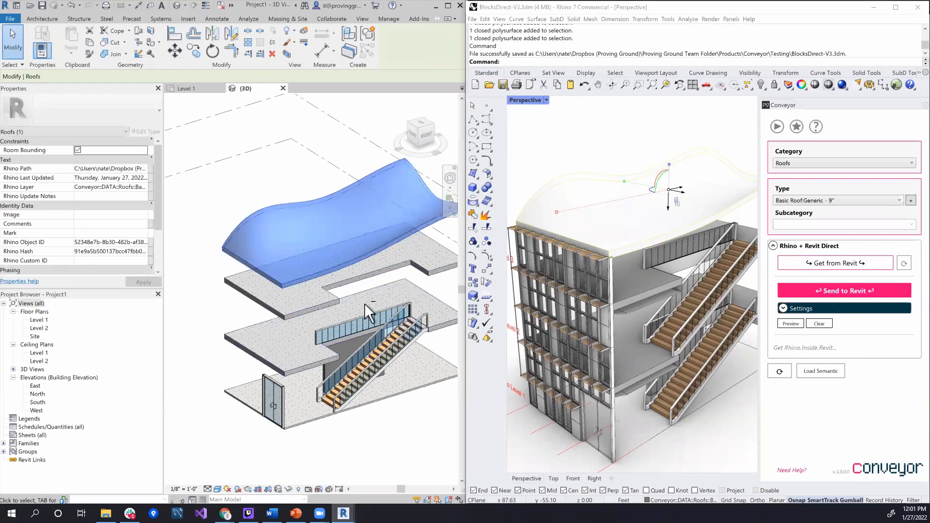
scroll(367, 311, "up", 5)
mouse_move(368, 275)
middle_mouse_down("shift")
mouse_move(377, 293)
mouse_move(364, 275)
middle_mouse_up("shift")
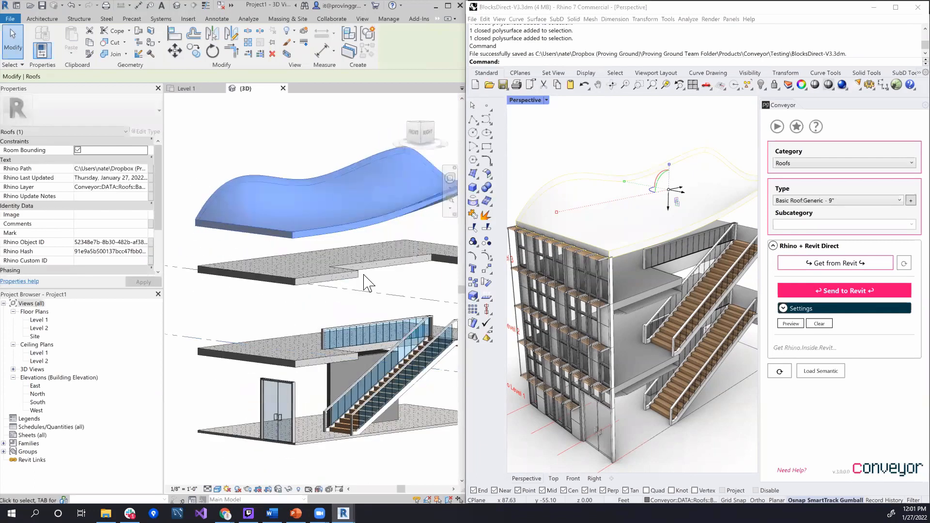
middle_click_drag(260, 283, 265, 314, "shift")
left_click(286, 127)
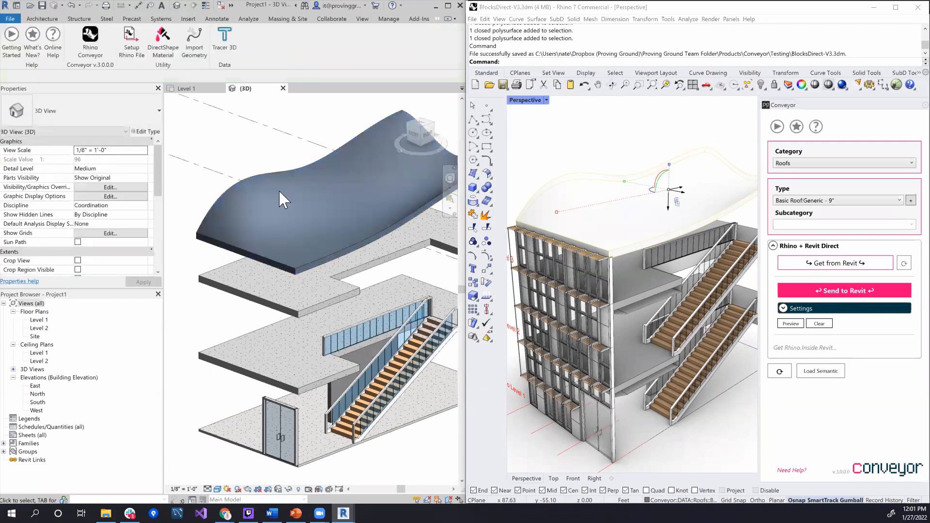
left_click(273, 172)
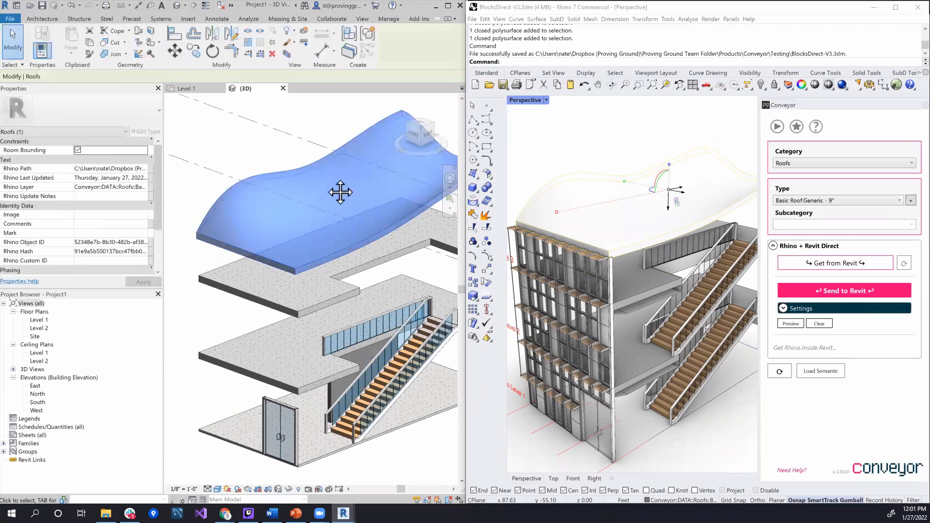
middle_click_drag(339, 191, 325, 204, "shift")
left_click(328, 141)
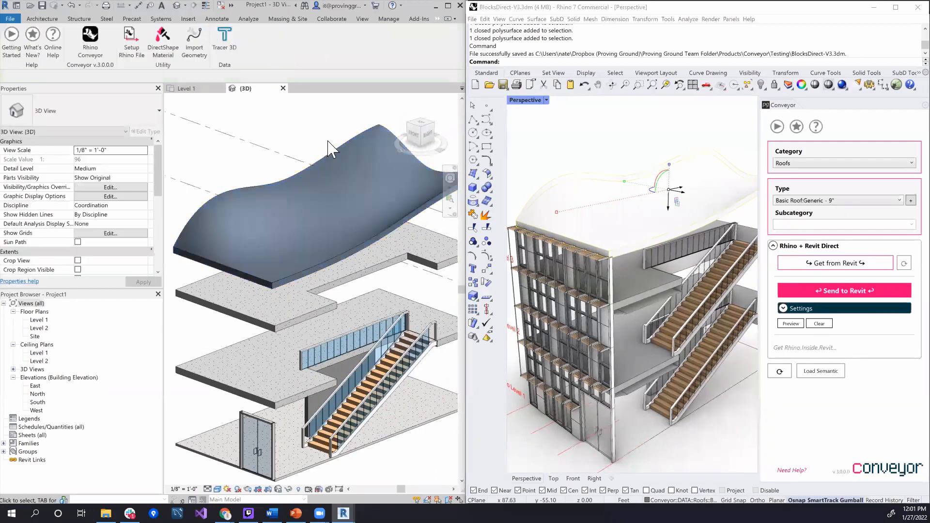
left_click(335, 148)
key("Escape")
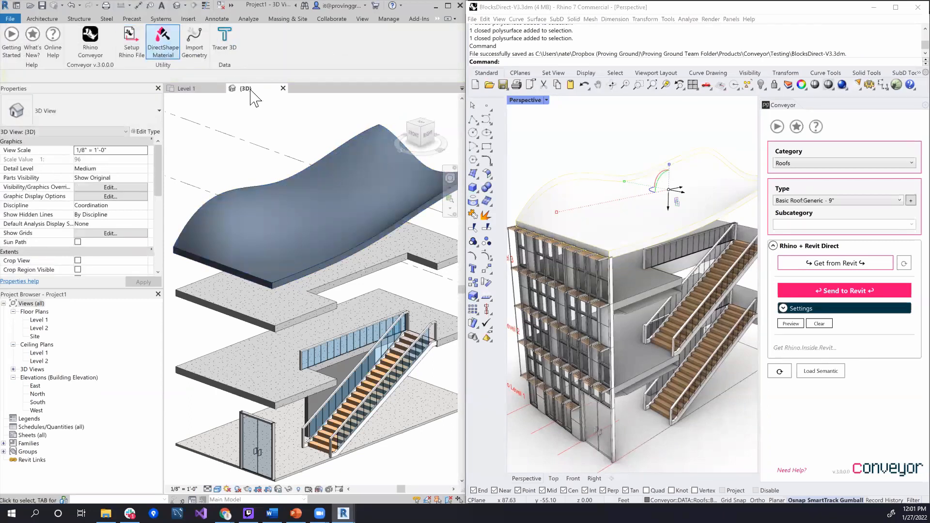
Apply the Oak Flooring material by faces to the imported roof's curved top face with the DirectShape Material tool
left_click(163, 39)
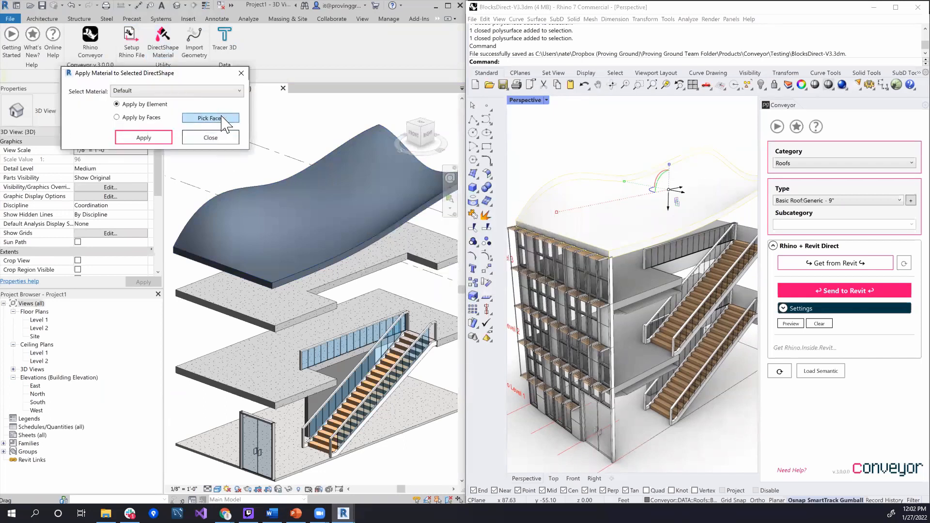
left_click(222, 118)
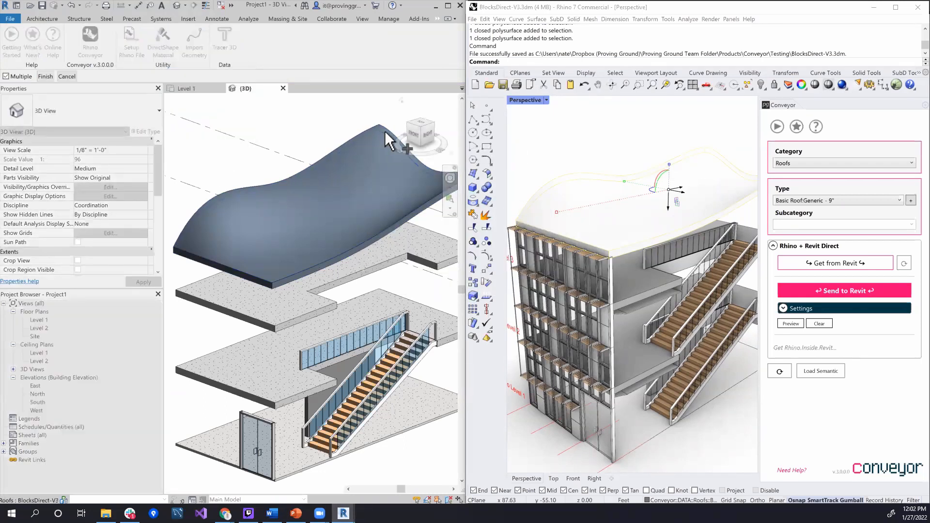
left_click(385, 142)
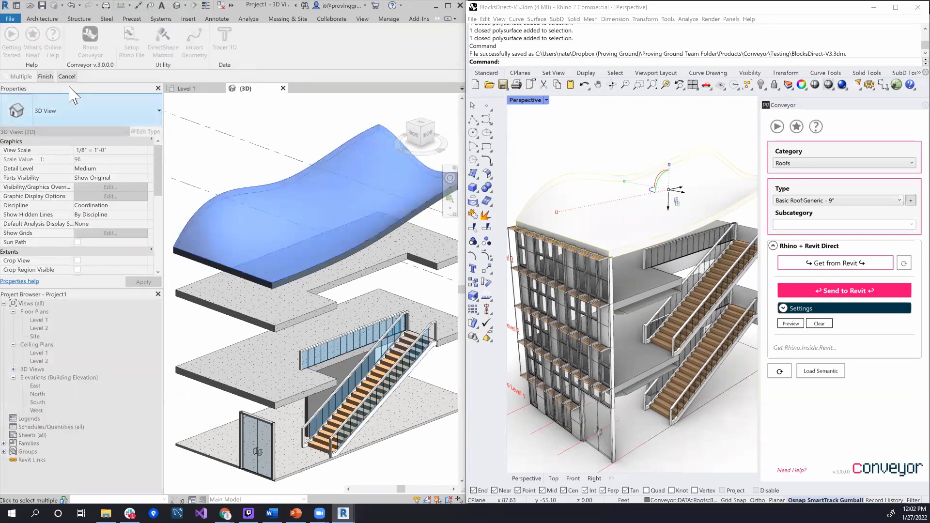
left_click(45, 76)
left_click(180, 91)
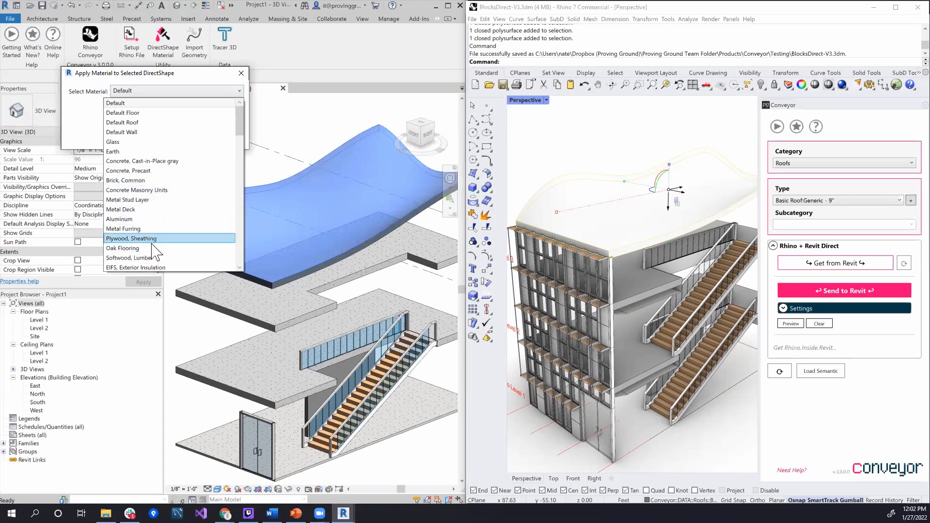
left_click(146, 248)
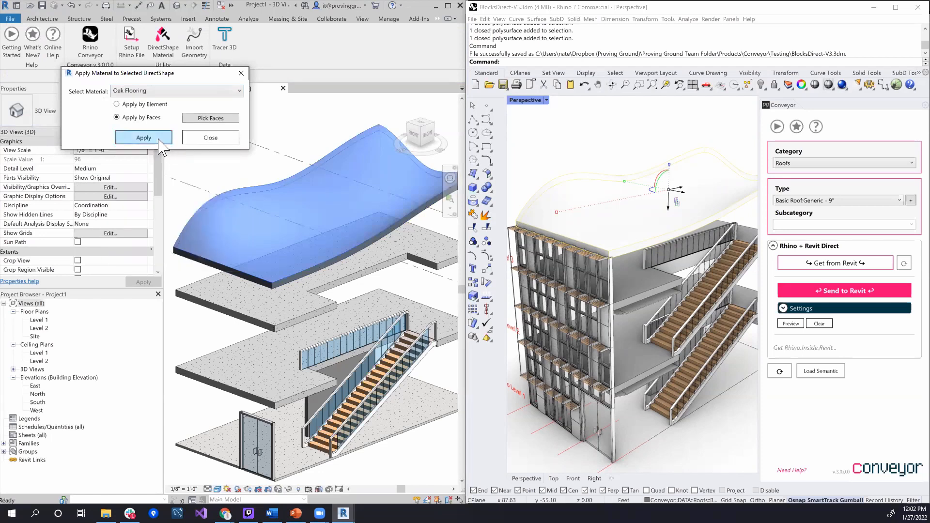
left_click(159, 140)
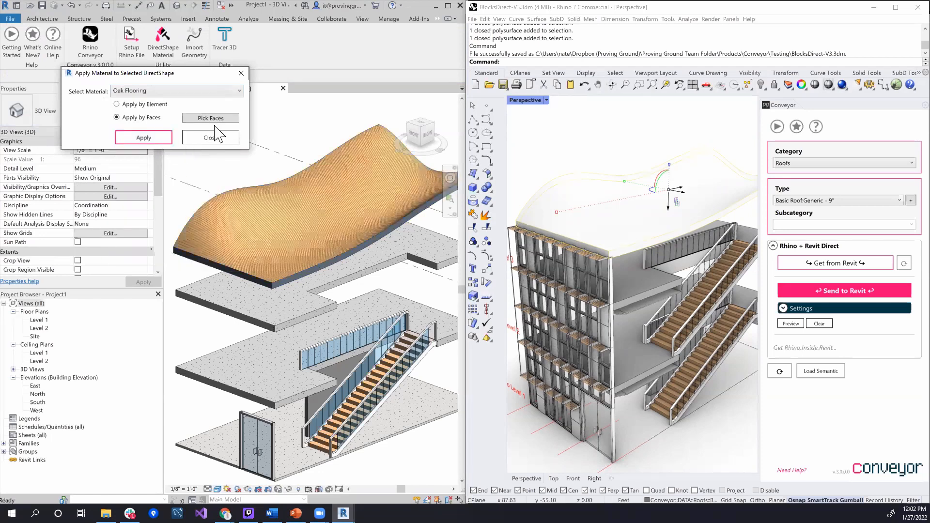
left_click(214, 137)
scroll(290, 218, "up", 5)
middle_click_drag(287, 230, 356, 229, "shift")
scroll(295, 245, "up", 2)
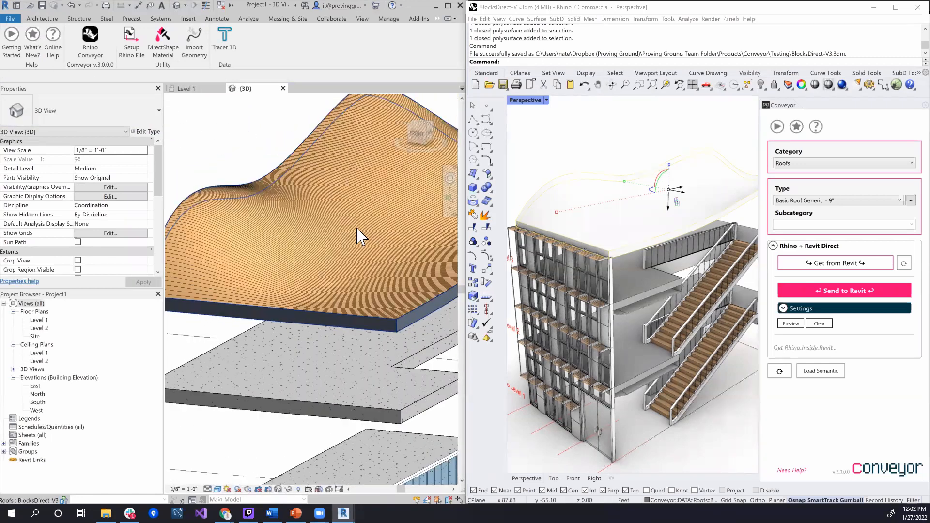
scroll(338, 230, "down", 4)
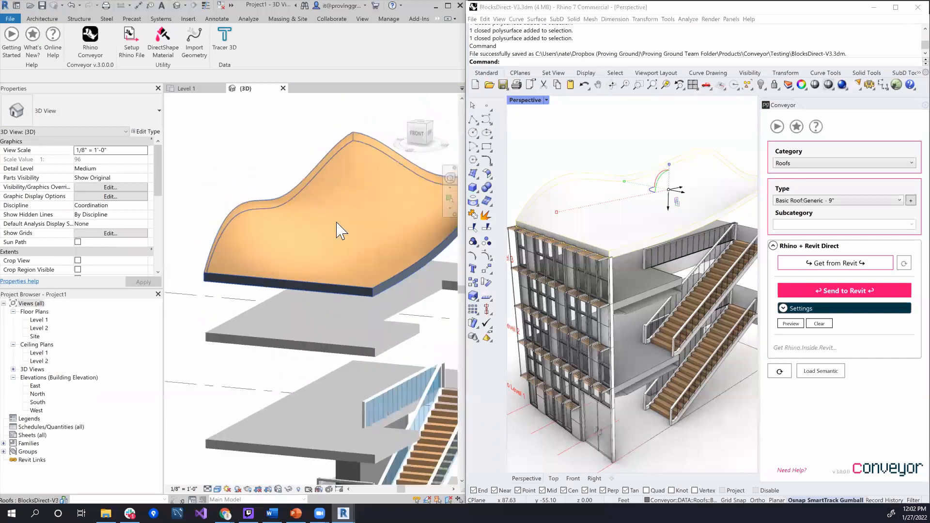
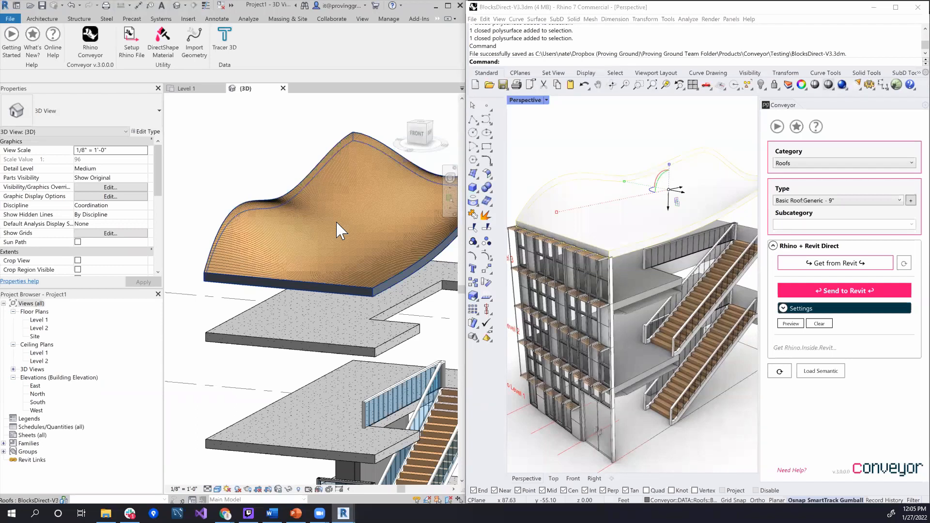
Examine the imported Main Stair in Revit's 3D view, checking its Rhino properties and the treads, railing and glass up close
middle_click_drag(394, 331, 369, 333, "shift")
middle_click_drag(386, 301, 444, 310, "shift")
scroll(418, 285, "up", 4)
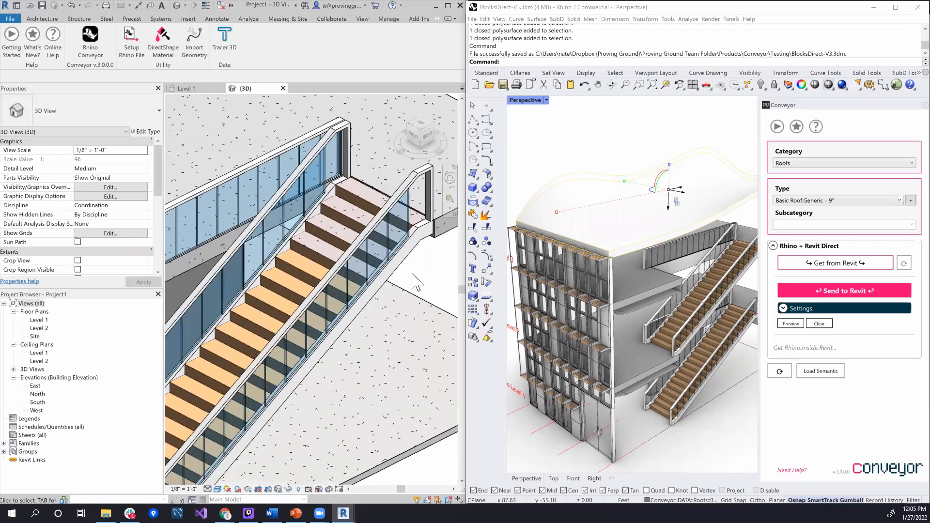
left_click(421, 252)
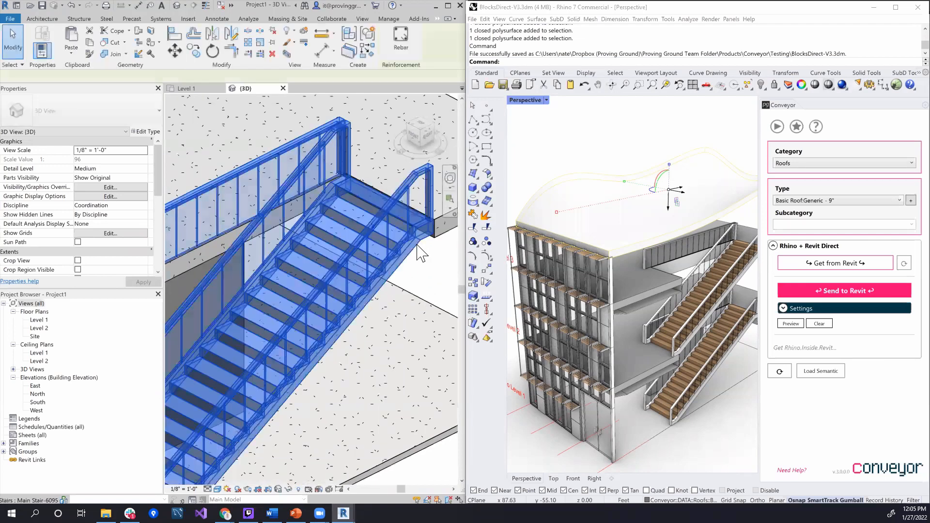
left_click(433, 283)
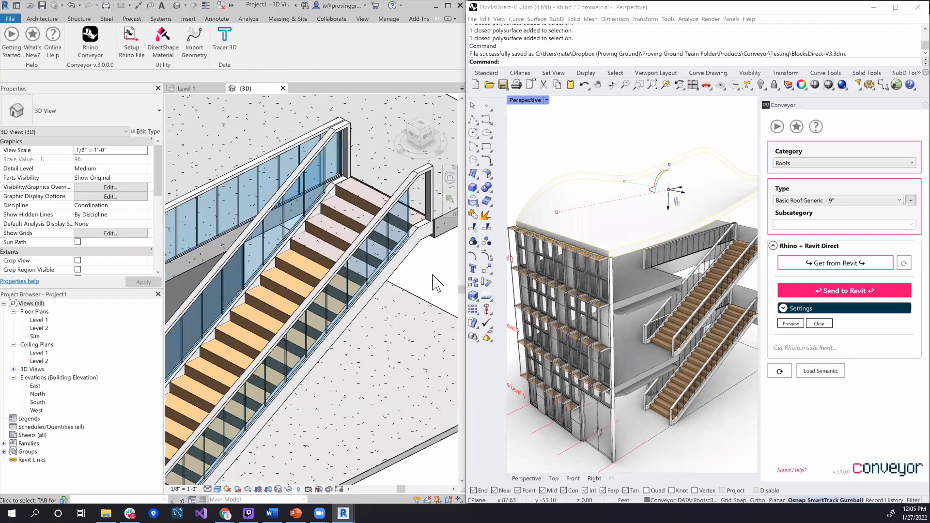
left_click(416, 255)
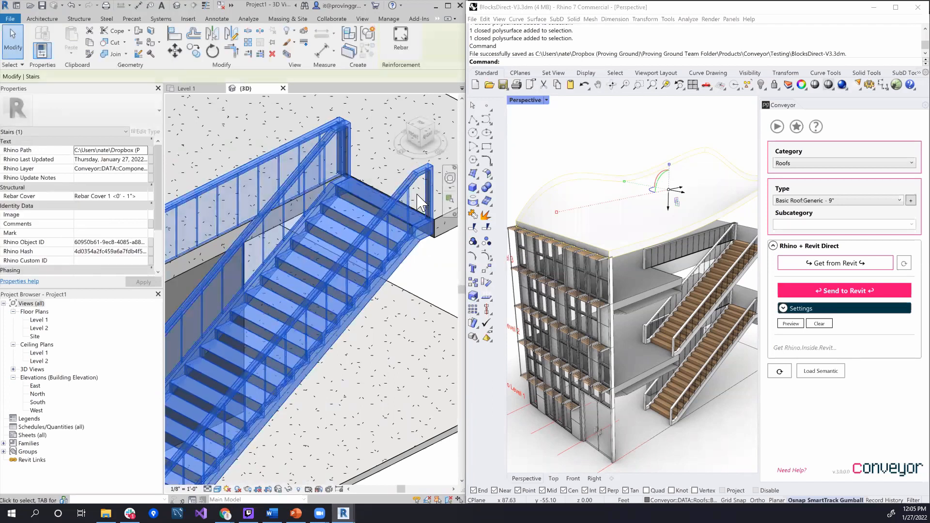
left_click(423, 269)
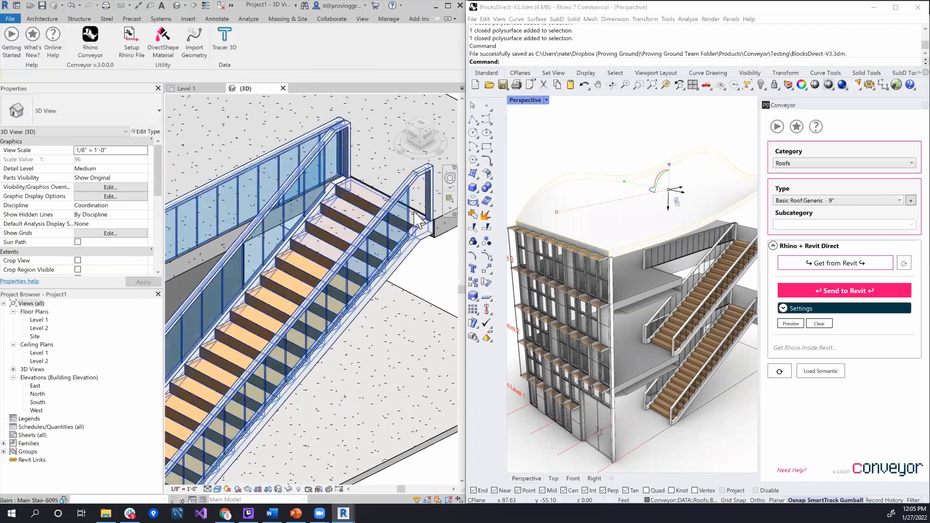
scroll(327, 284, "up", 4)
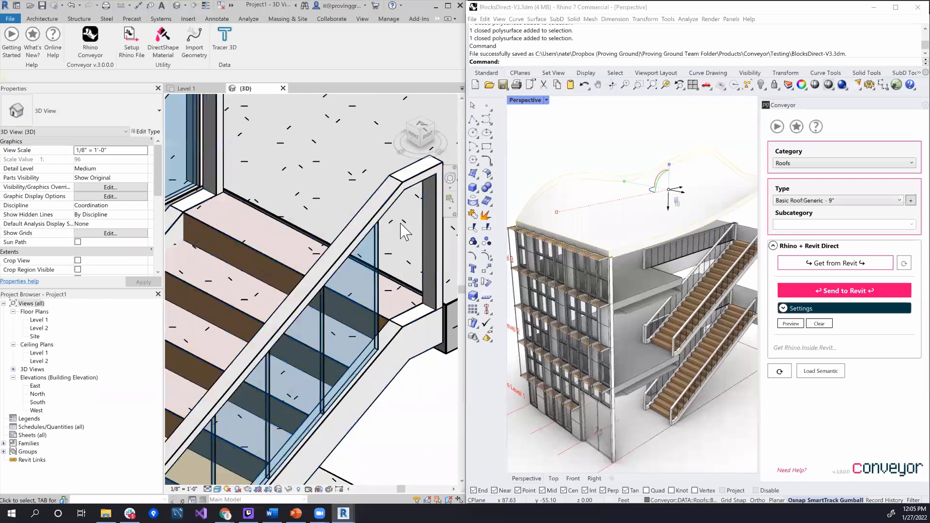
scroll(414, 191, "down", 4)
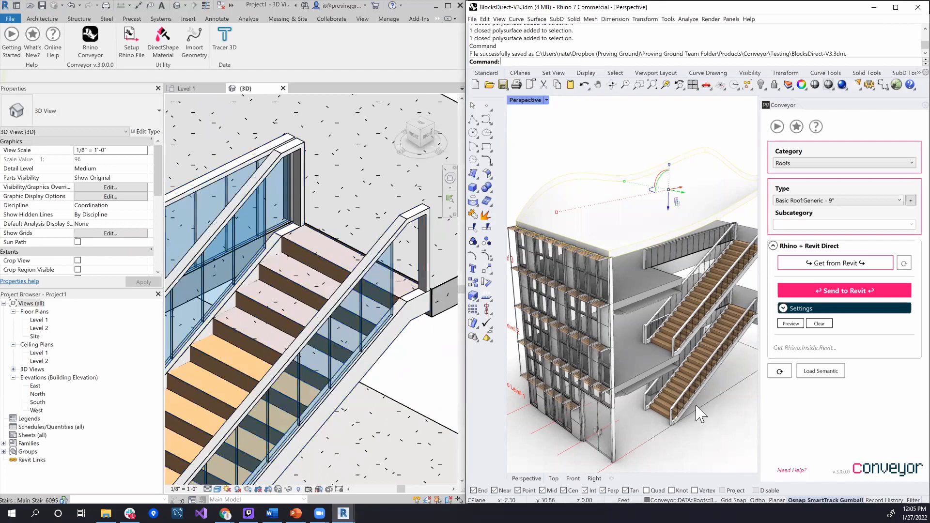
Clear the roof selection in Rhino, try drawing a box in front of the building, and undo the box
left_click(707, 426)
scroll(708, 426, "down", 5)
scroll(704, 418, "down", 8)
scroll(726, 429, "up", 7)
right_click_drag(725, 429, 704, 389, "shift")
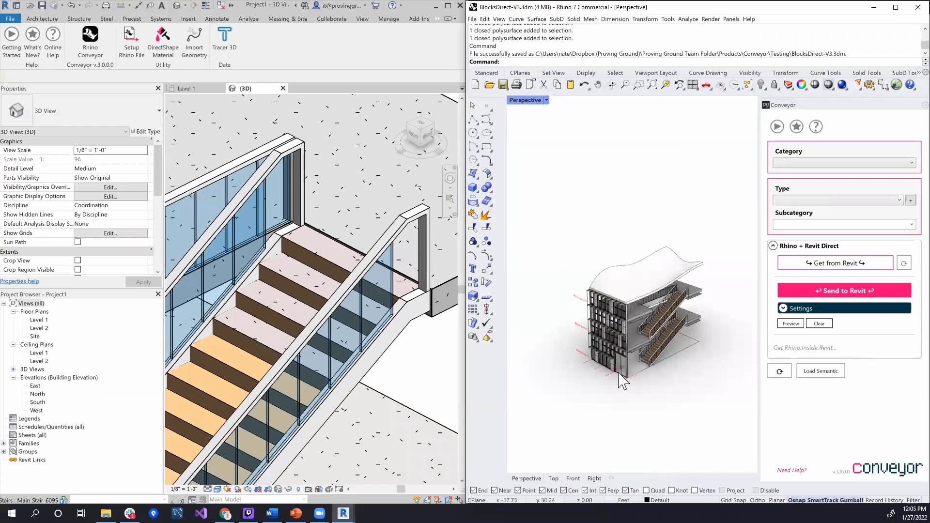
scroll(619, 379, "up", 6)
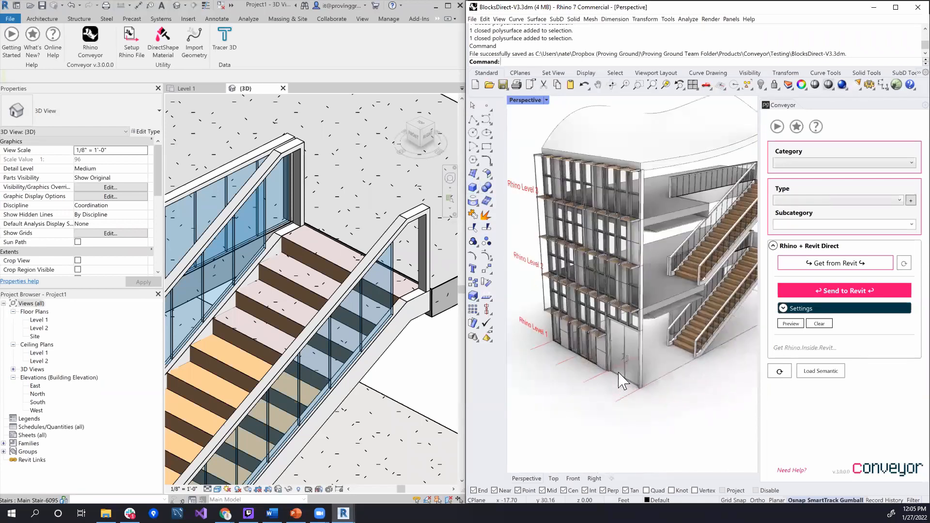
left_click(472, 187)
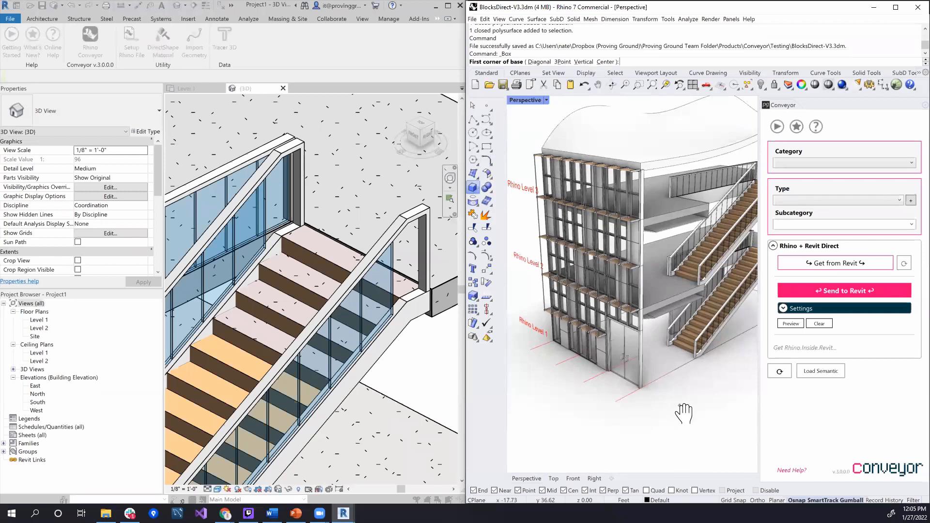
scroll(678, 407, "up", 3)
left_click(616, 388)
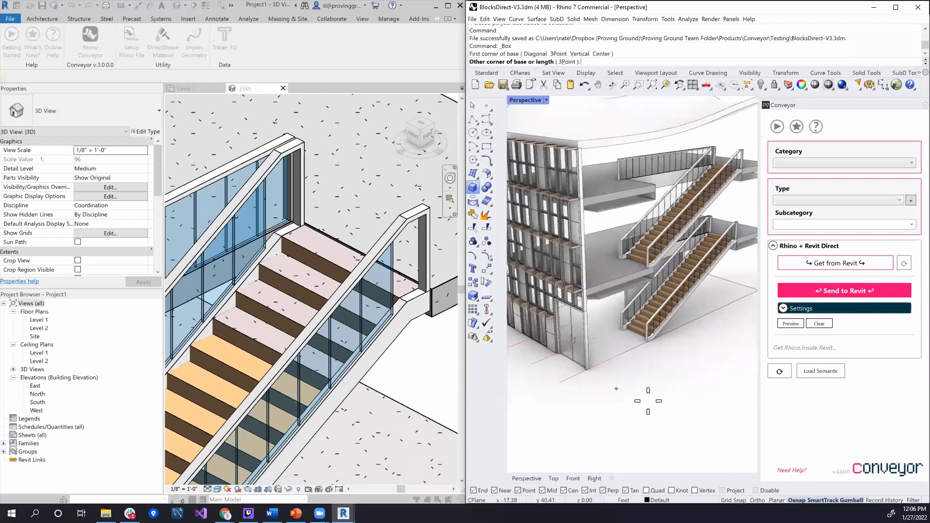
left_click(659, 405)
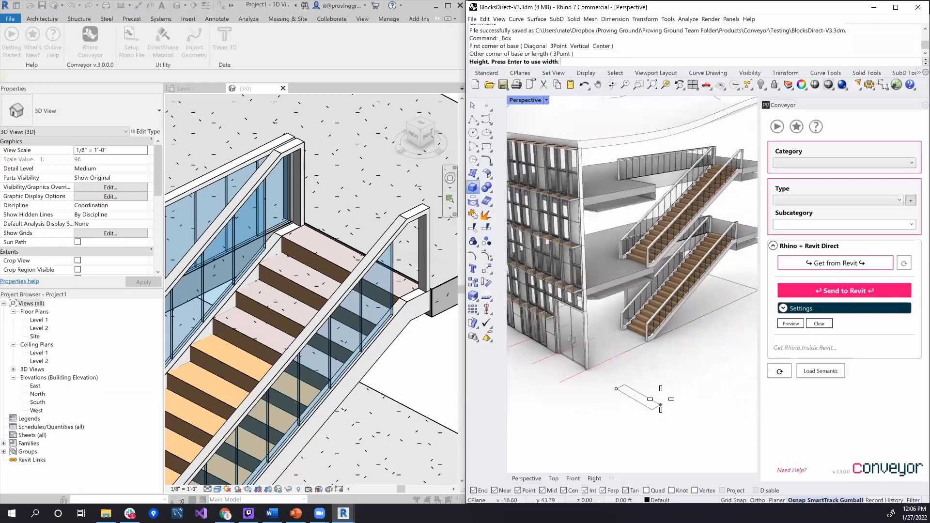
left_click(659, 376)
right_click_drag(682, 379, 665, 380)
key("ctrl+z")
scroll(665, 380, "up", 3)
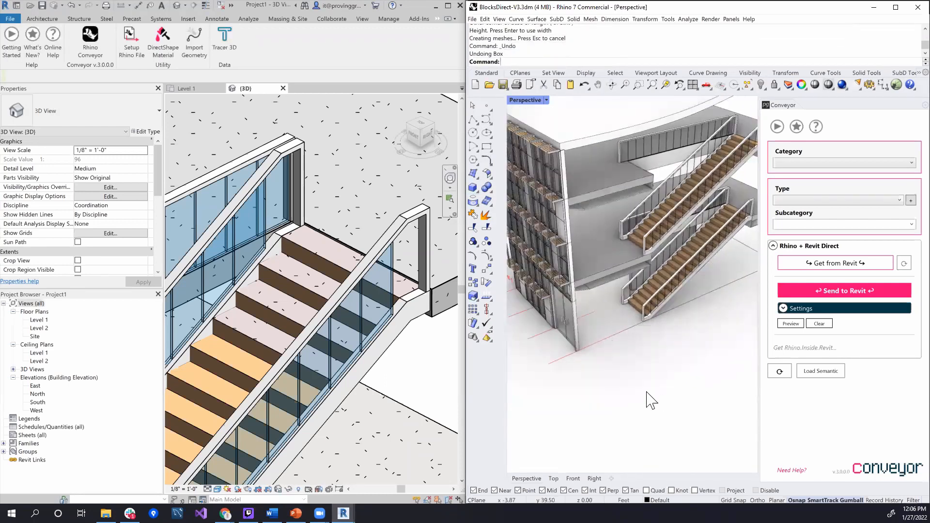
Set Rhino's construction plane to World Top
scroll(650, 401, "down", 5)
left_click(518, 73)
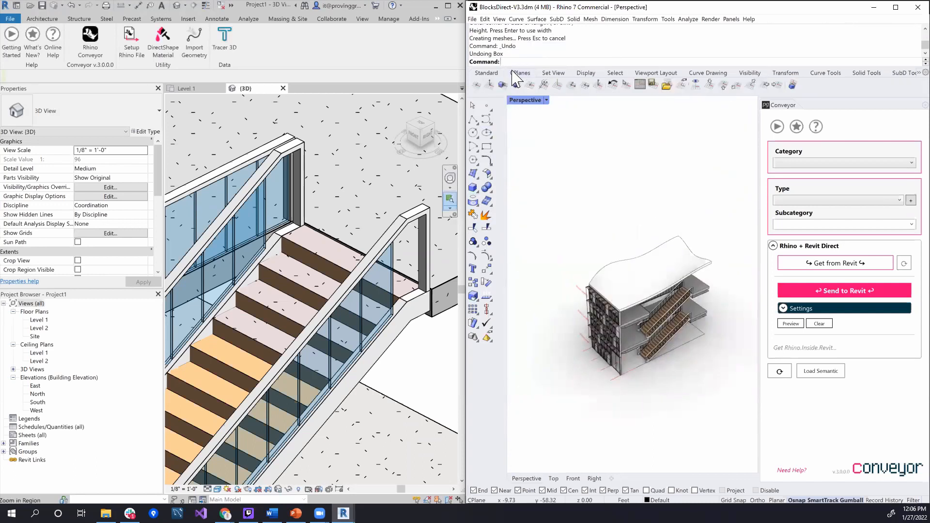
left_click(710, 85)
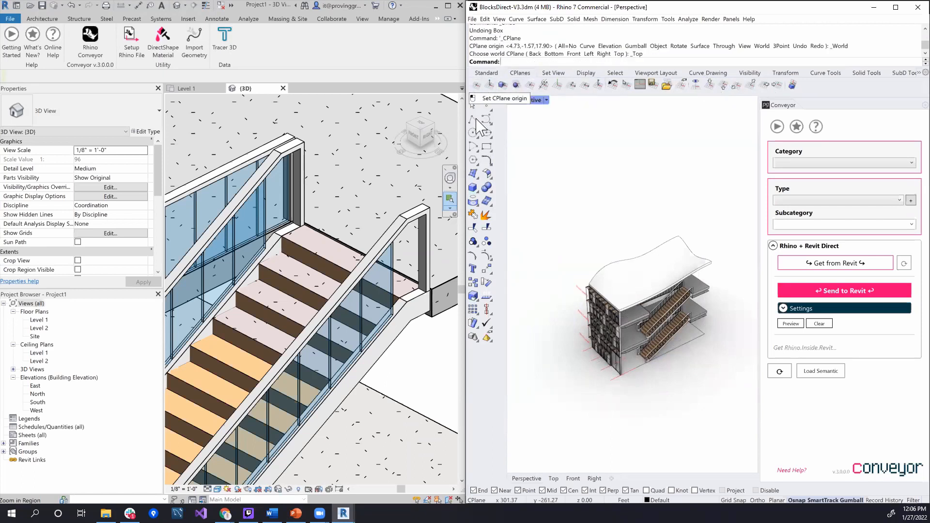
Draw a freehand box on the ground in front of the lower stair
left_click(473, 187)
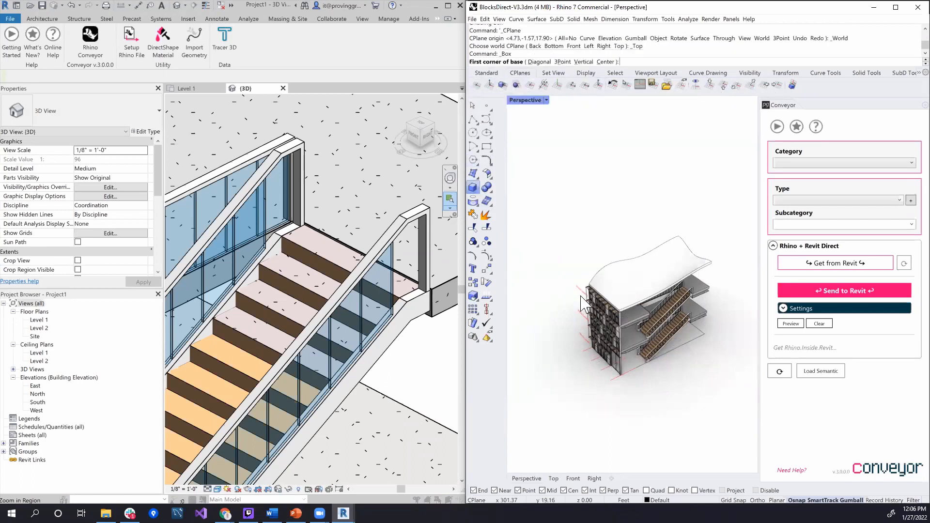
scroll(632, 384, "up", 3)
left_click(630, 385)
left_click(655, 385)
left_click(668, 375)
right_click_drag(685, 364, 697, 361)
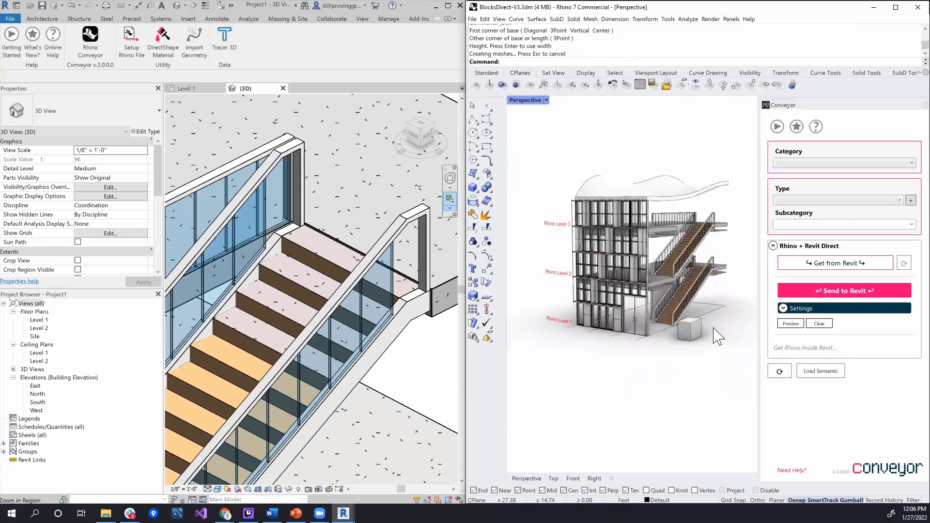
scroll(698, 349, "up", 5)
scroll(647, 390, "up", 5)
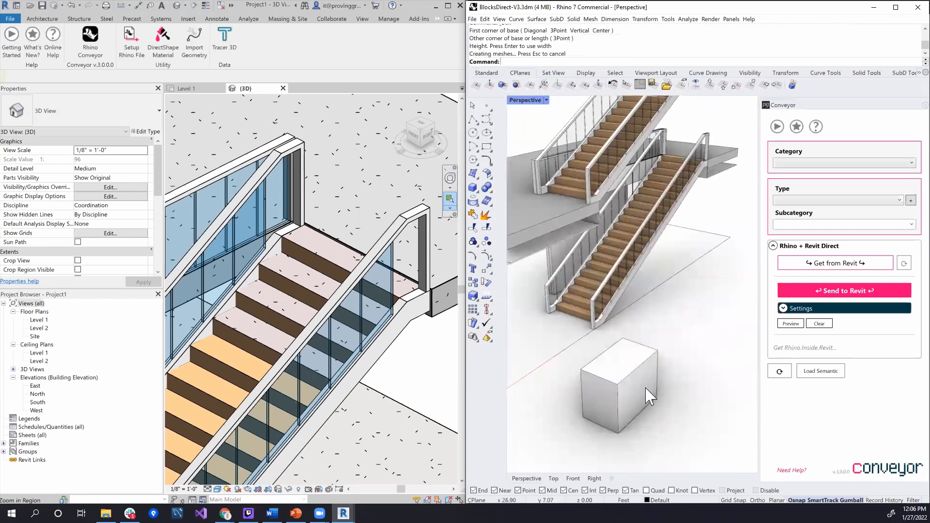
Draw a narrower second box from the first box's near lower corner, matching its height to form an L shape
left_click(473, 187)
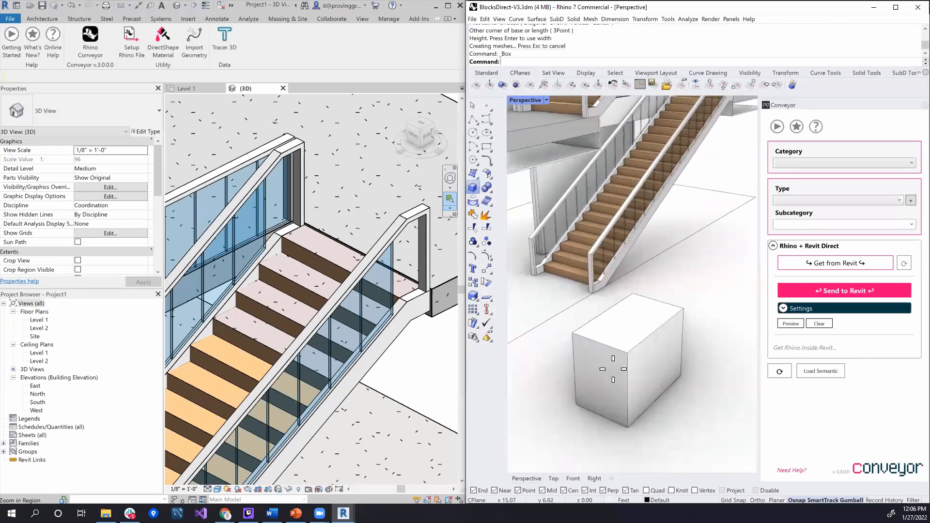
left_click(629, 427)
left_click(708, 437)
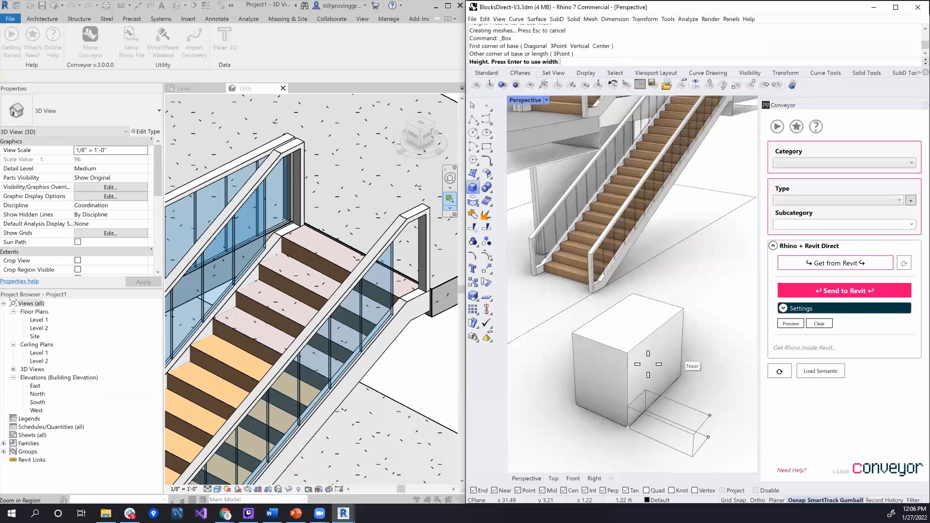
left_click(634, 353)
Combine both boxes into a block named Revit Block, with its base point at the larger box's outer lower corner
left_click(664, 384)
left_click(621, 334, "shift")
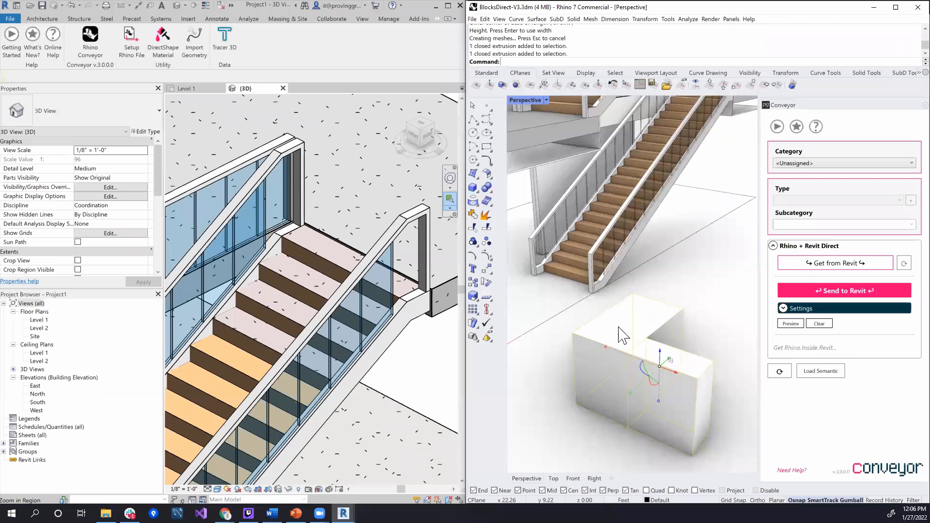
right_click_drag(635, 328, 613, 313, "shift")
left_click(672, 291)
left_click(660, 357)
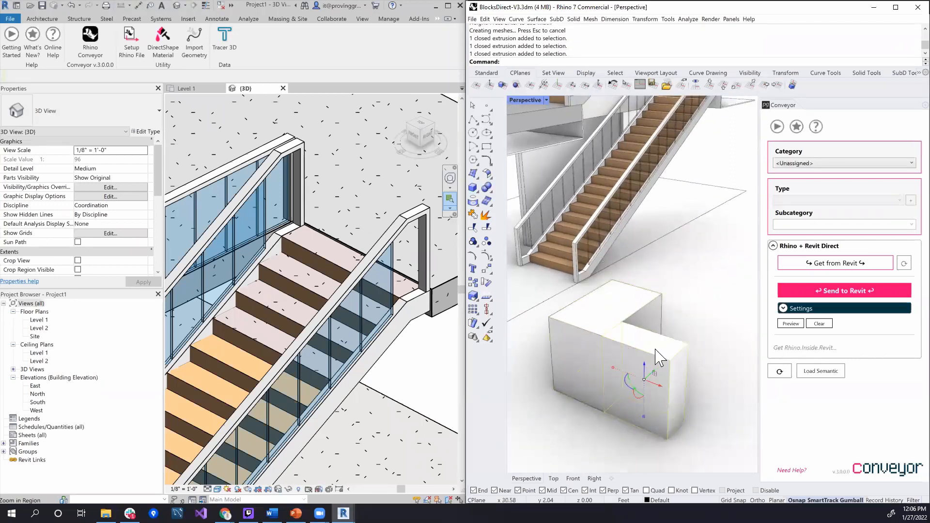
left_click(643, 306, "shift")
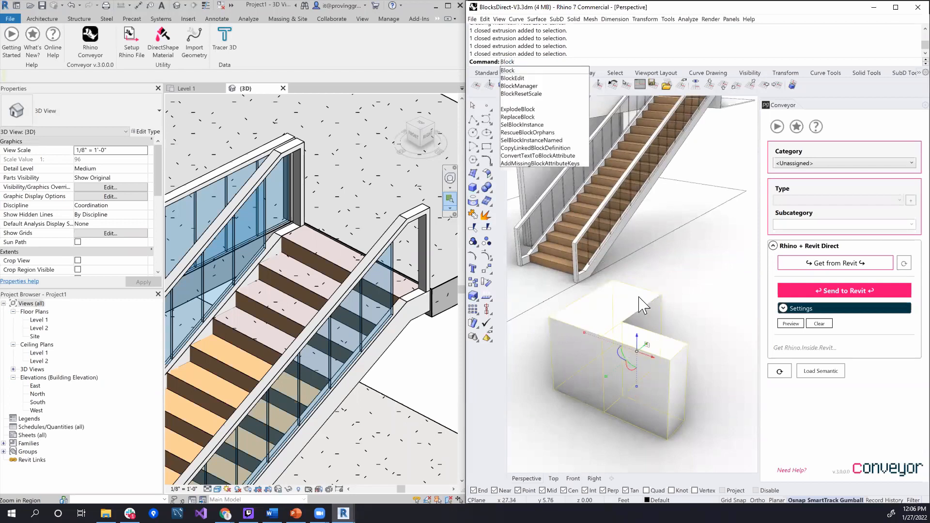
key("Return")
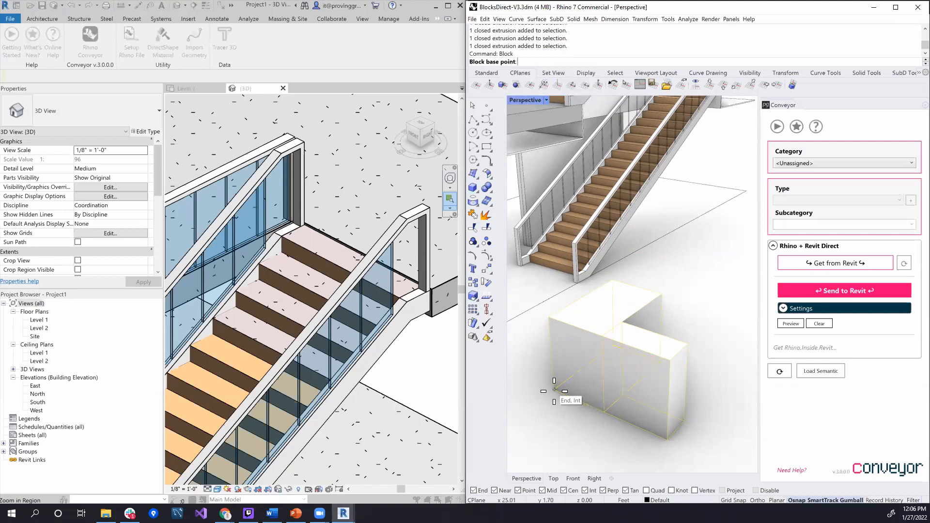
left_click(570, 268)
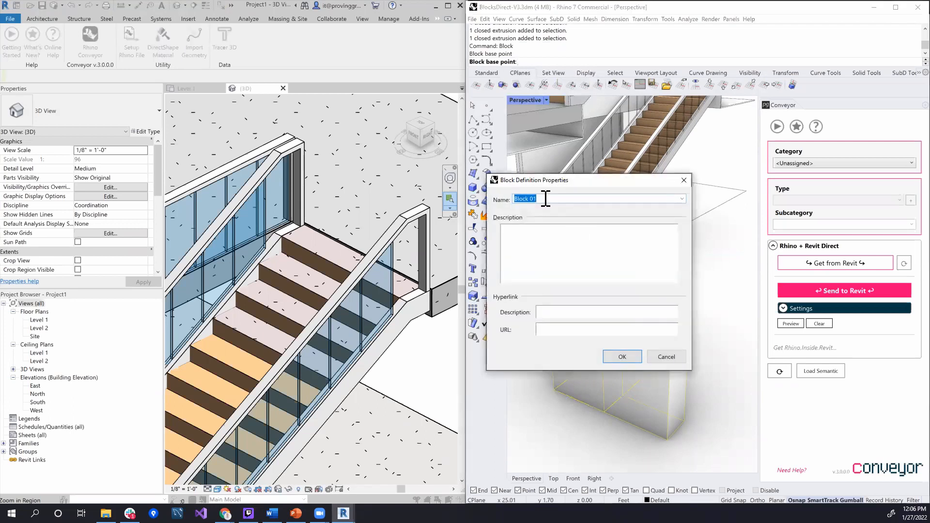
left_click(623, 357)
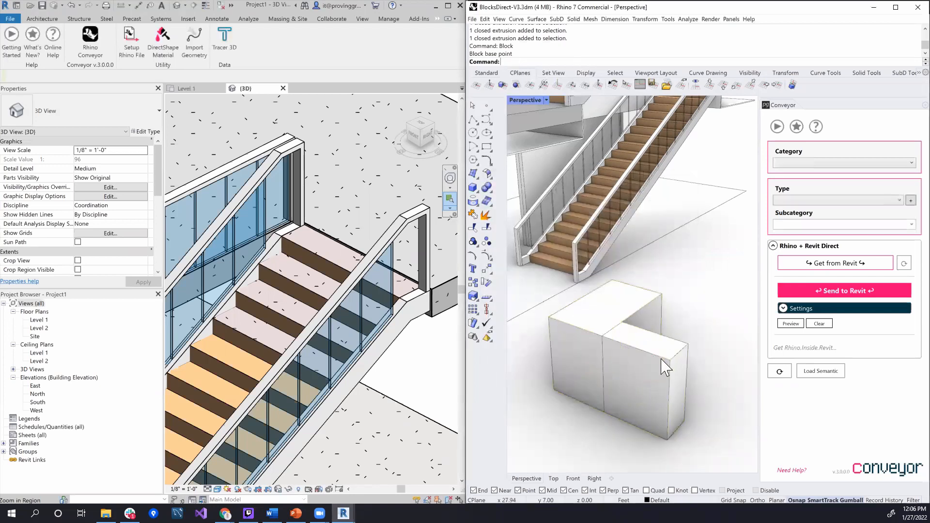
Open Revit Block for editing and set the smaller box's block subcomponent to Sub Category 1
double_click(669, 364)
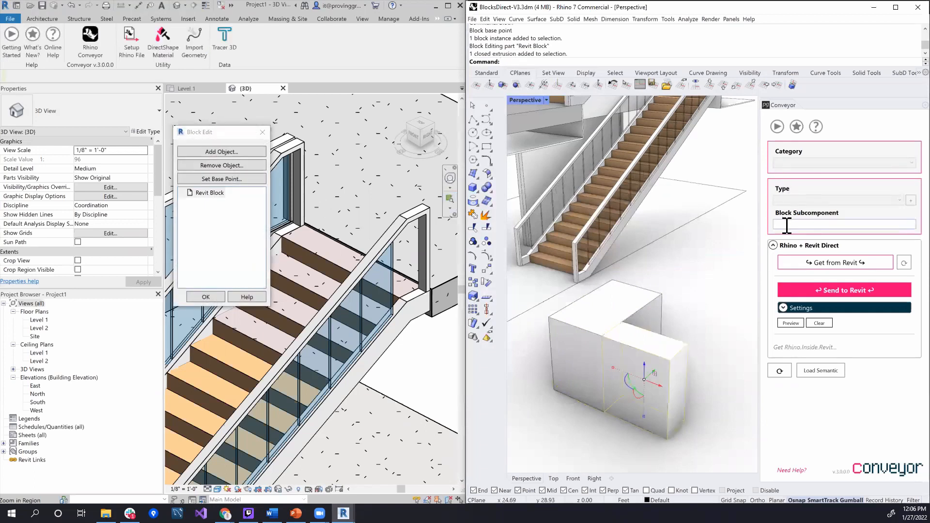
left_click(790, 225)
key("Tab")
Set the larger box's block subcomponent to Subcat 2
left_click(646, 318)
left_click(818, 223)
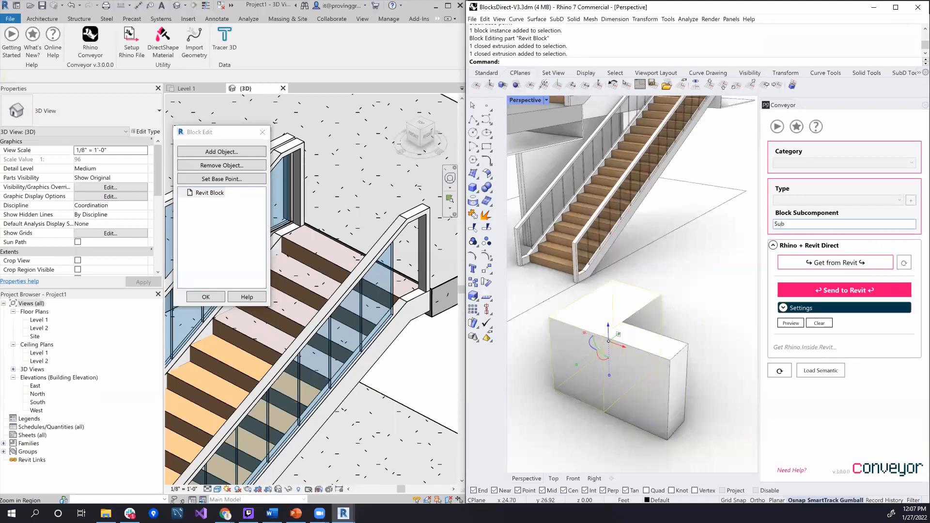
type("Subcat 2")
key("Tab")
Check the subcomponent names of the two boxes in the block by selecting each one in turn
left_click(727, 291)
left_click(651, 316)
left_click(647, 358)
left_click(686, 289)
left_click(621, 310)
left_click(652, 349)
left_click(682, 304)
Assign the Cherry material to the smaller box in the block and show its general object properties
left_click(649, 333)
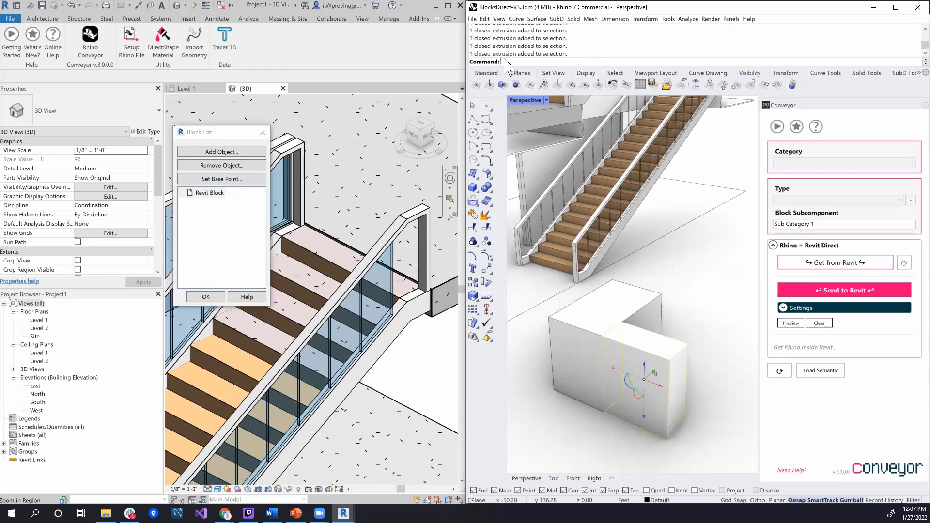
left_click(486, 73)
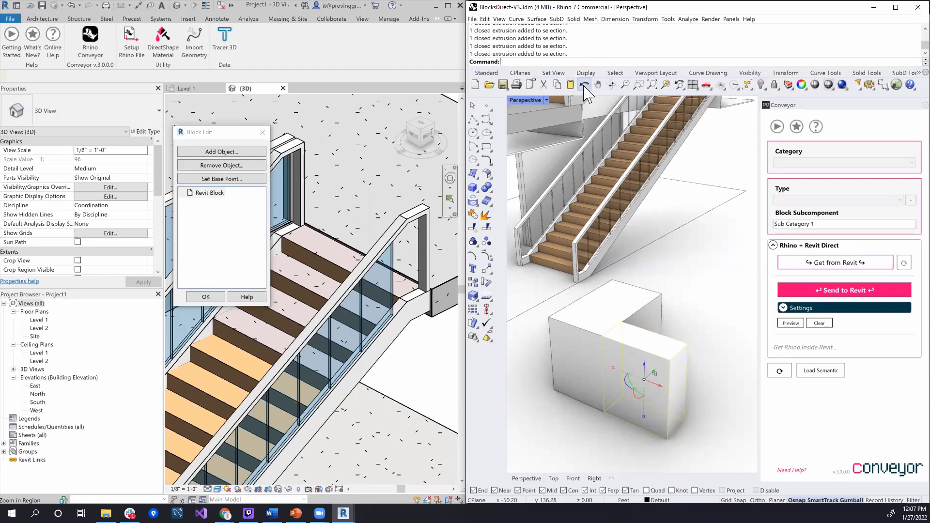
left_click(790, 86)
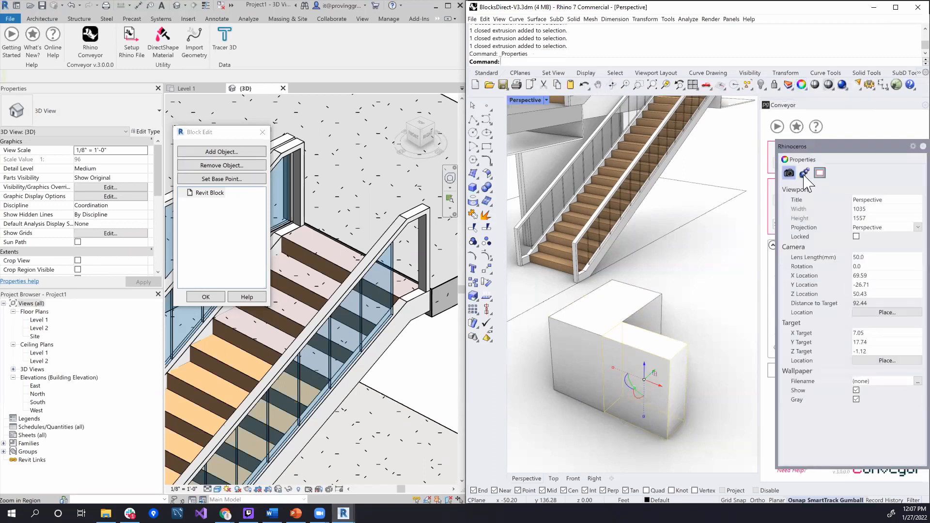
left_click(805, 174)
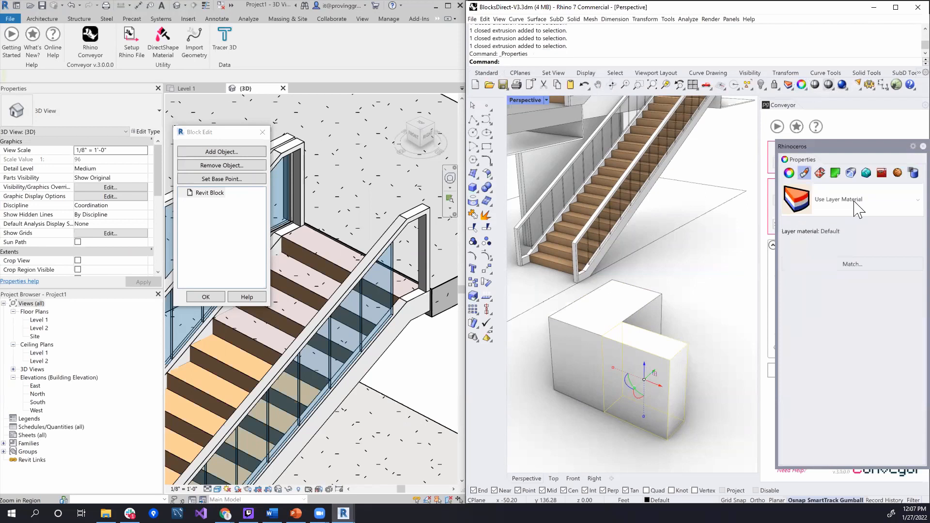
left_click(835, 204)
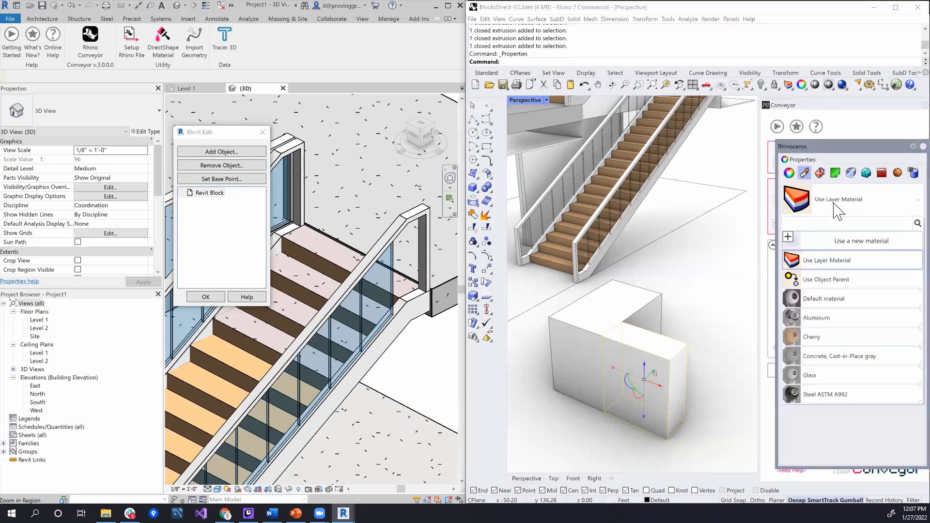
left_click(817, 339)
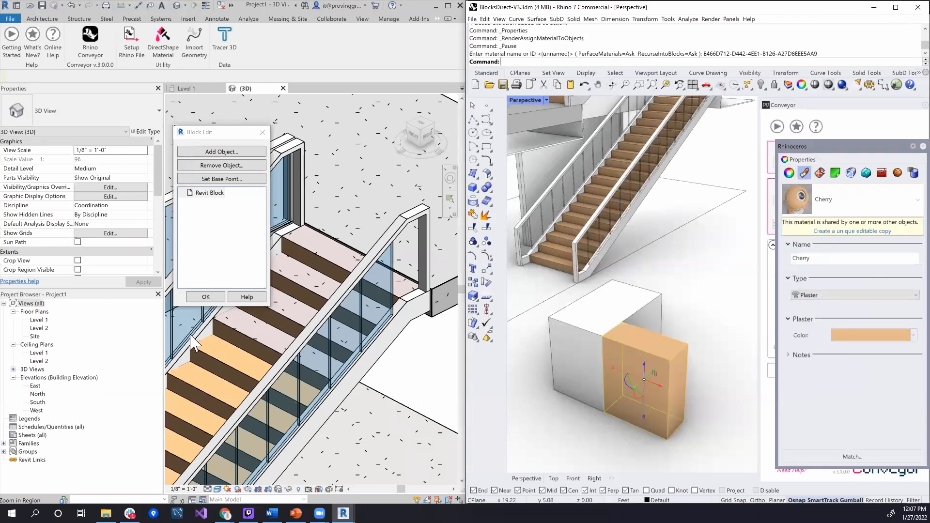
left_click(789, 174)
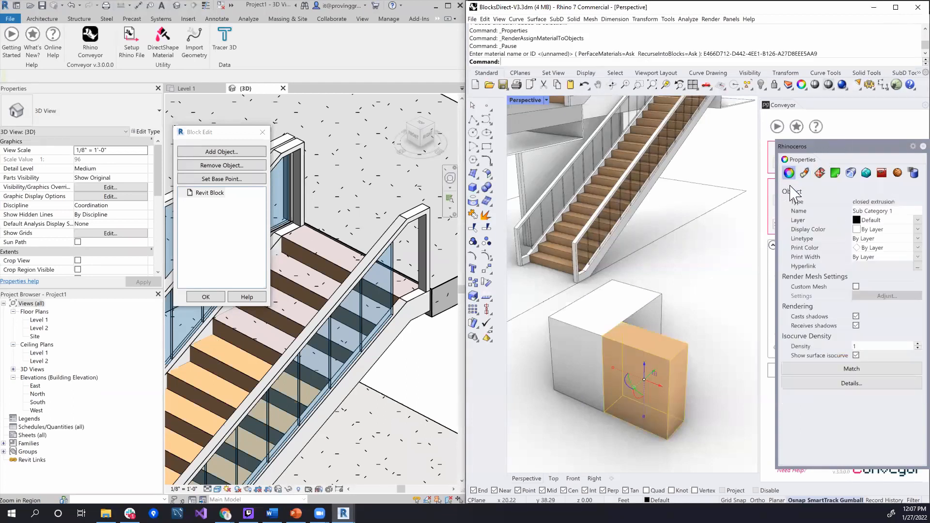
Finish editing Revit Block and close the object properties after selecting the block instance
left_click(204, 298)
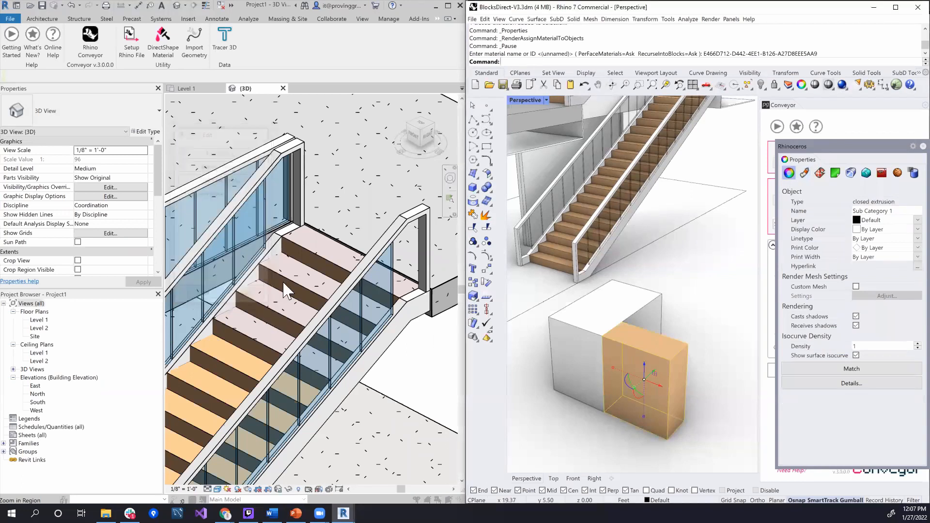
left_click(629, 326)
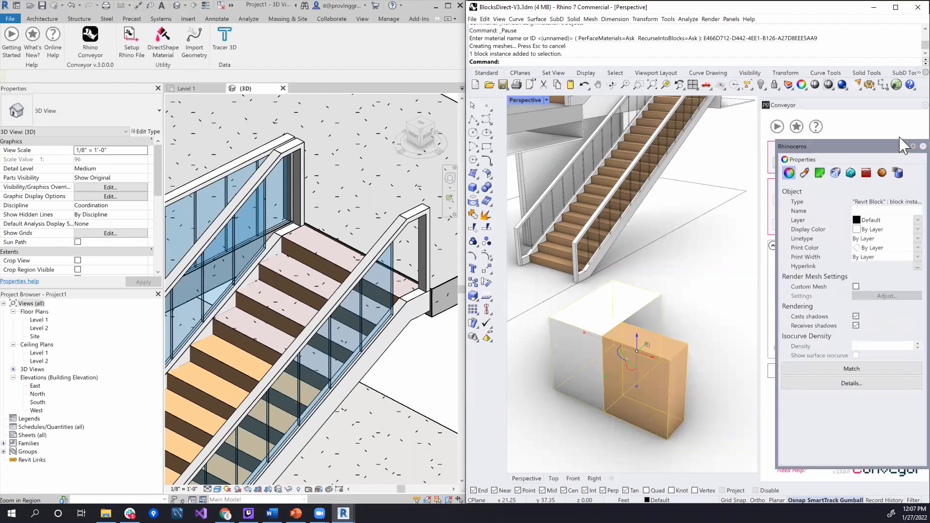
left_click(924, 147)
Assign the Revit Block instance to the Component Families category with type Generic Models
left_click(695, 280)
left_click(614, 319)
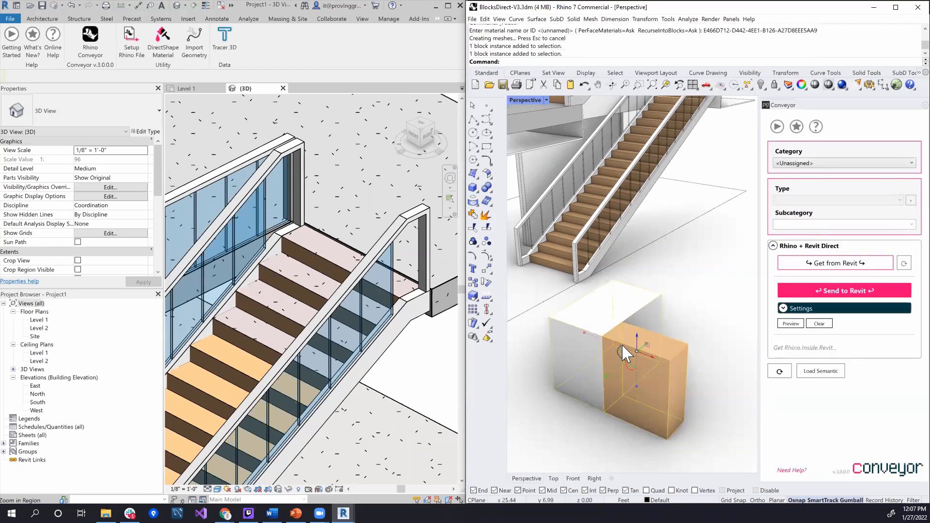
left_click(810, 163)
left_click(812, 183)
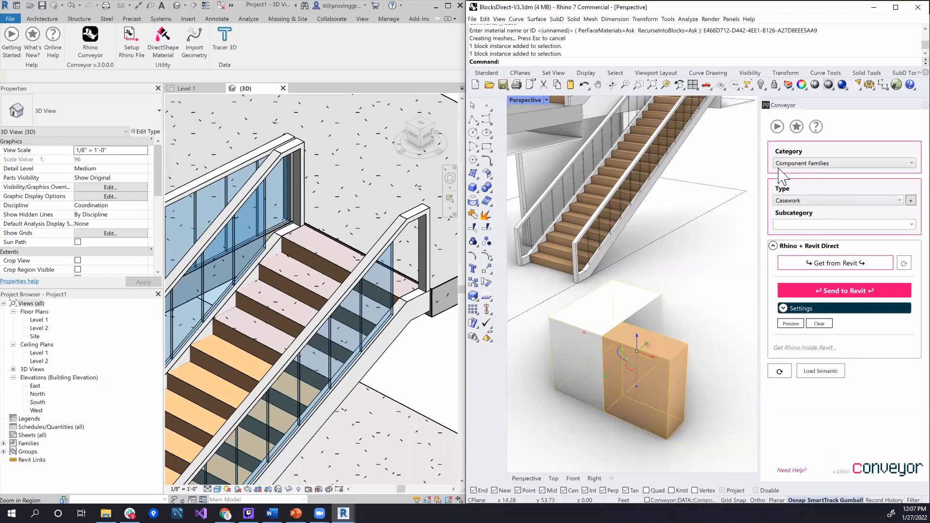
left_click(805, 199)
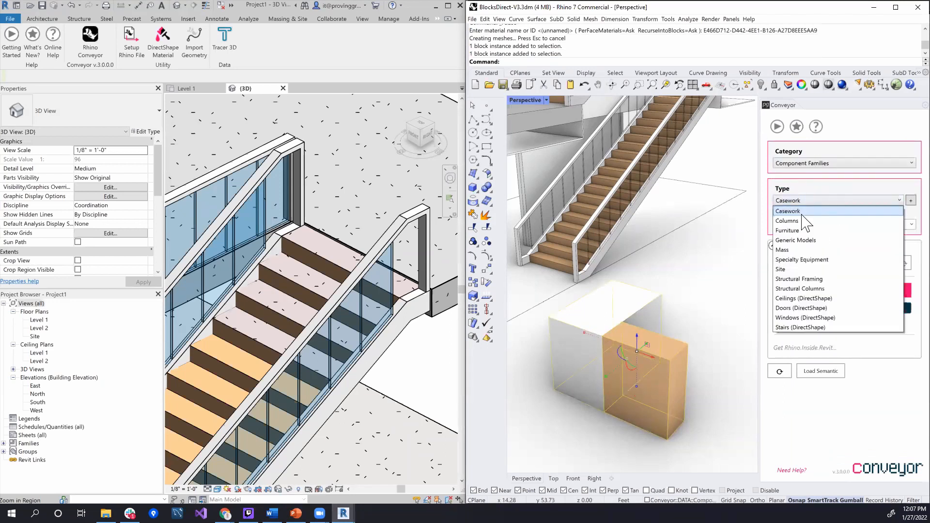
left_click(804, 241)
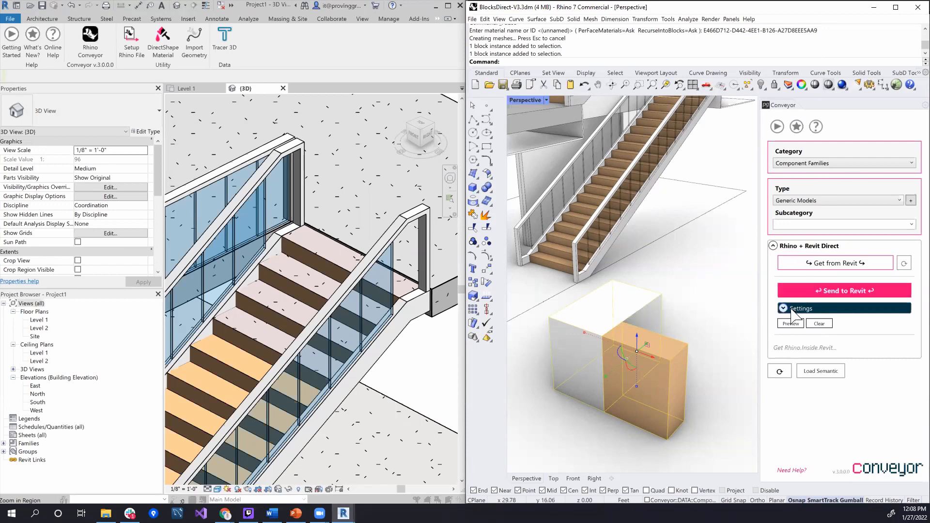
Send the block instance to Revit with Family Import at Use Families, loading the Revit Block definition
left_click(782, 307)
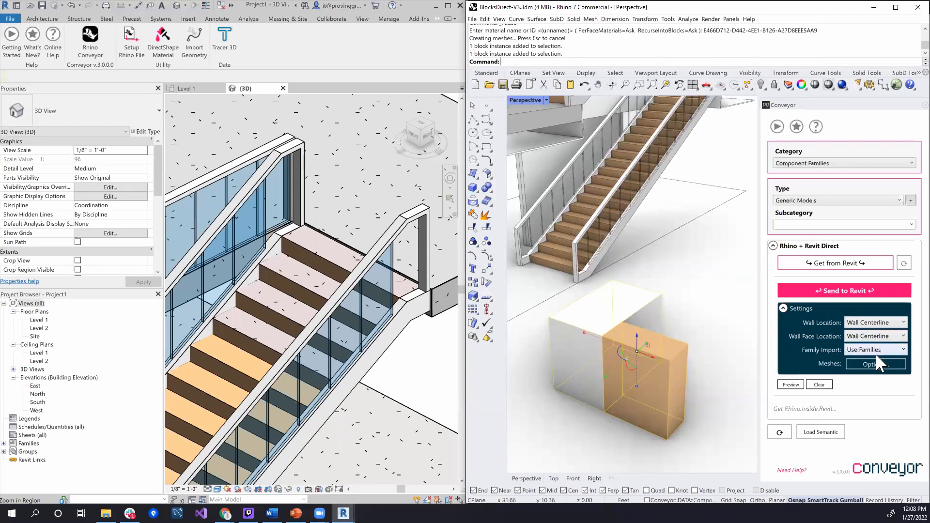
left_click(630, 322)
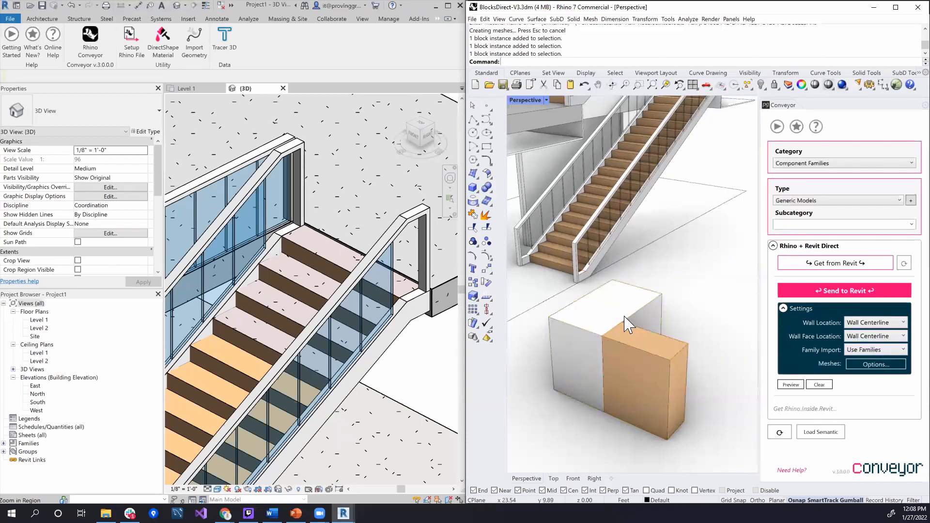
scroll(390, 348, "down", 5)
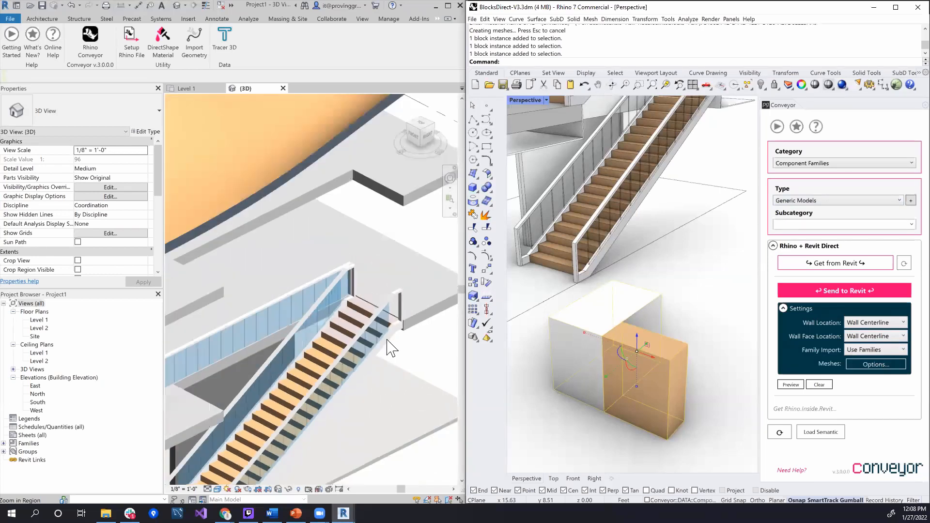
middle_click_drag(395, 387, 456, 288, "shift")
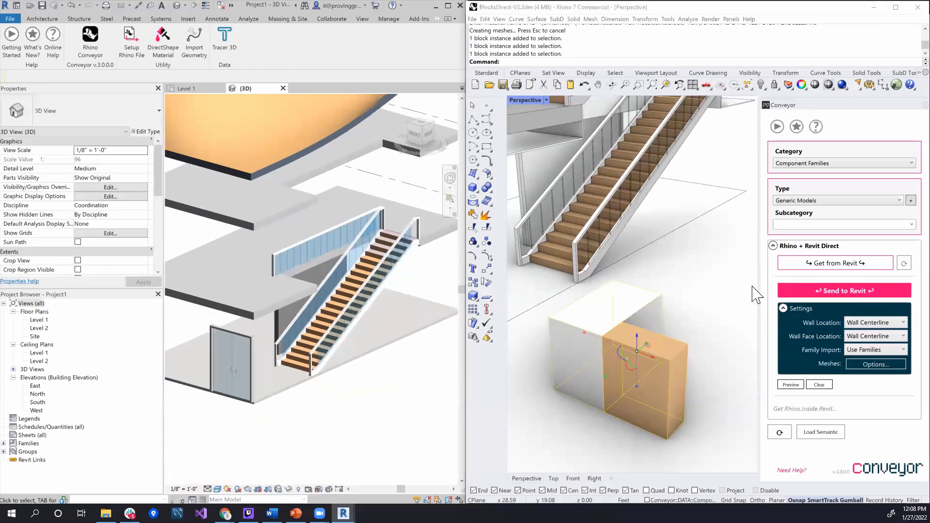
left_click(819, 293)
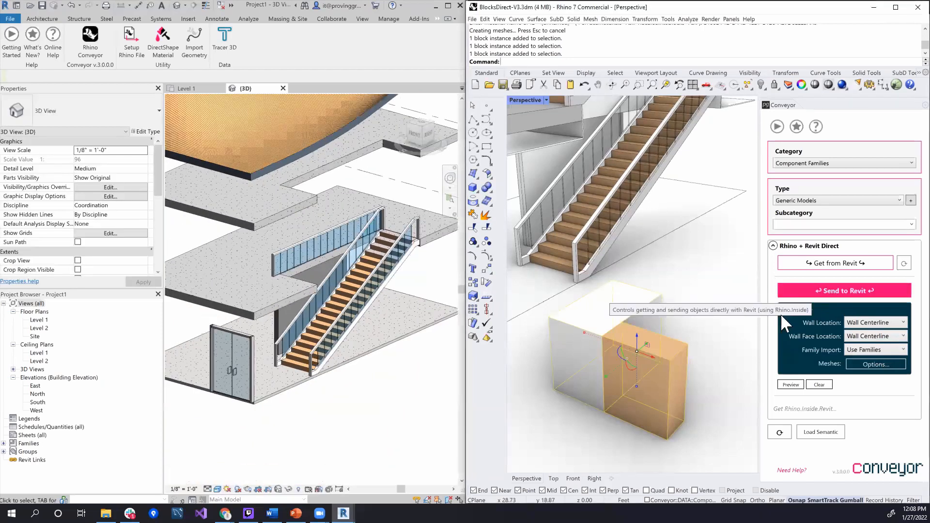
left_click(822, 310)
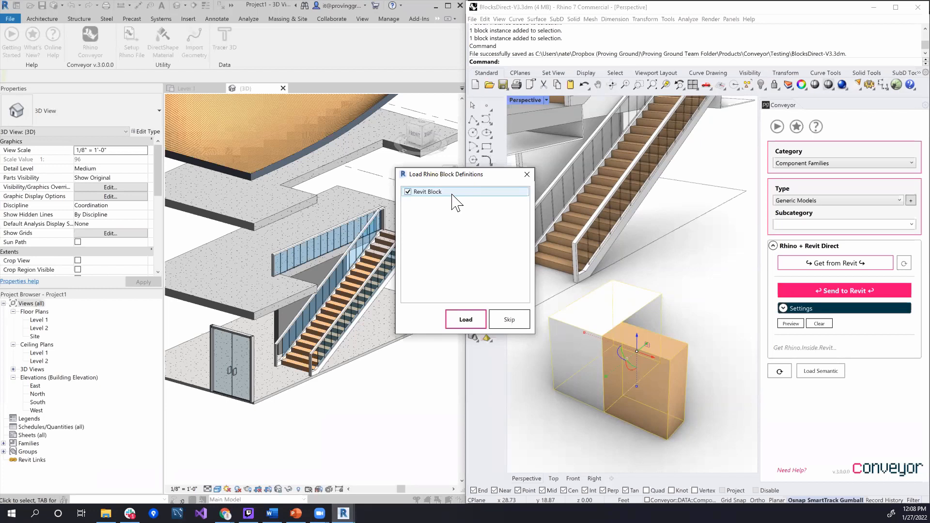
left_click(478, 321)
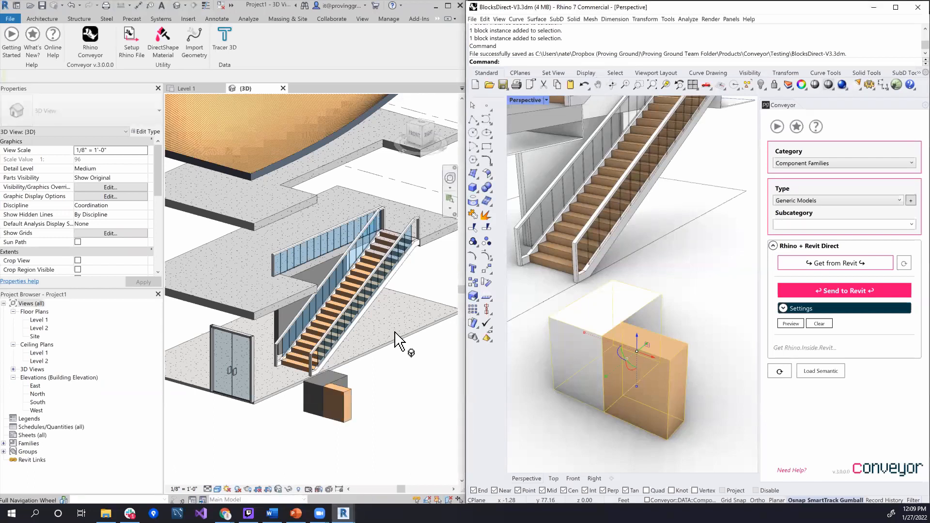
Inspect the imported Revit Block in Revit's 3D view, selecting it to examine its Rhino and material parameters
middle_click_drag(379, 394, 418, 356)
scroll(319, 357, "up", 2)
scroll(320, 359, "up", 3)
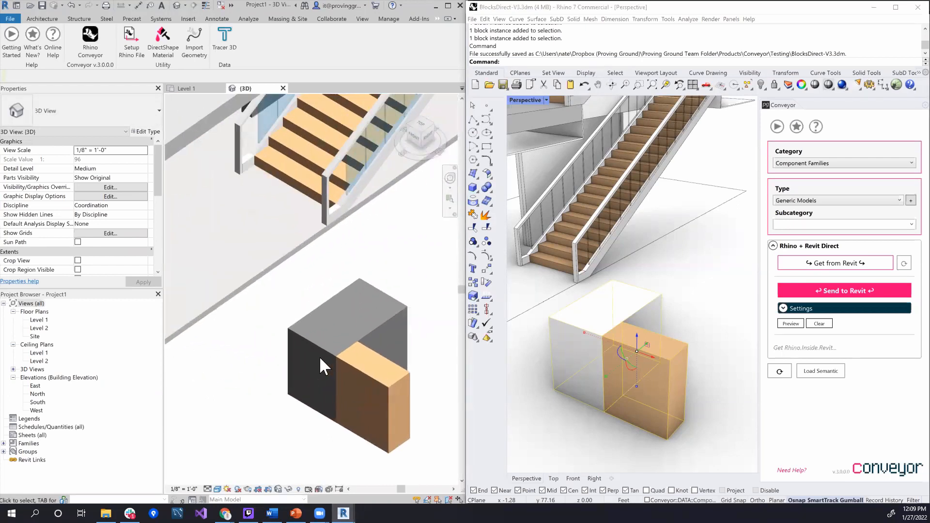
left_click(357, 371)
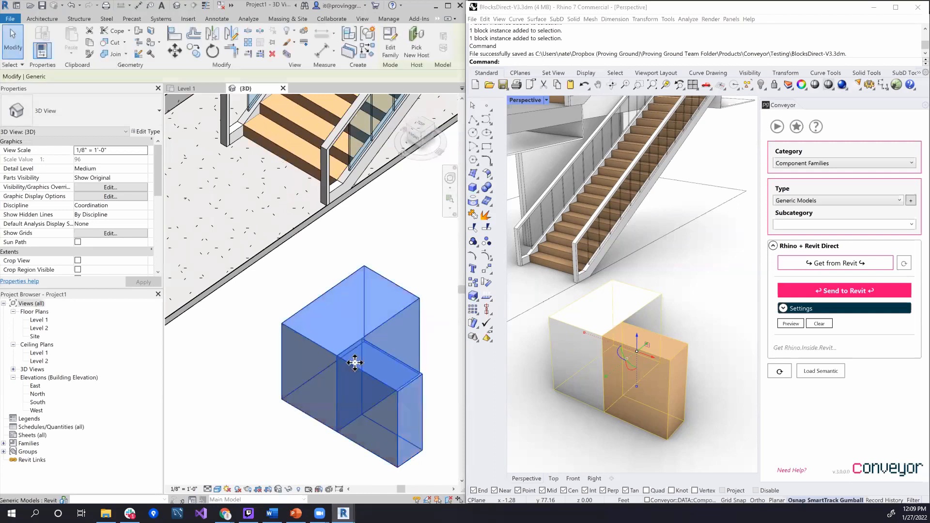
middle_click_drag(386, 347, 418, 326, "shift")
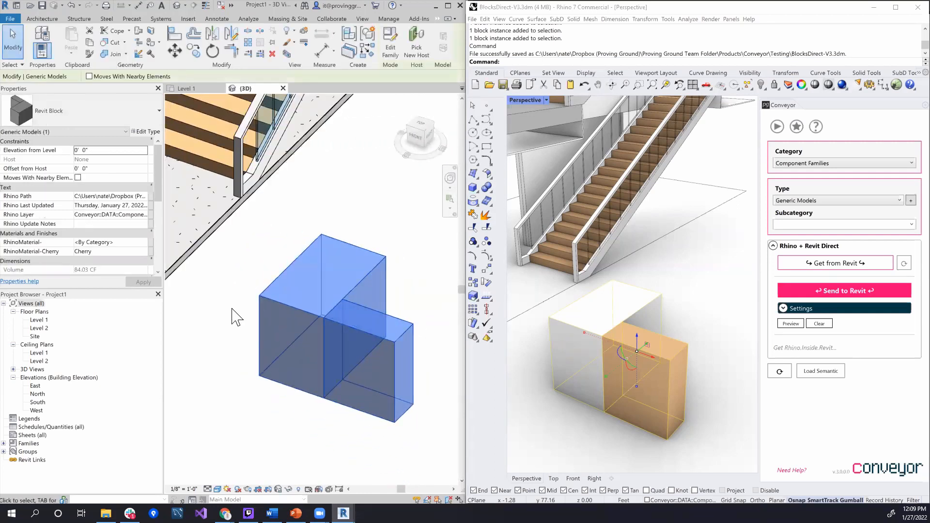
left_click(390, 233)
left_click(370, 274)
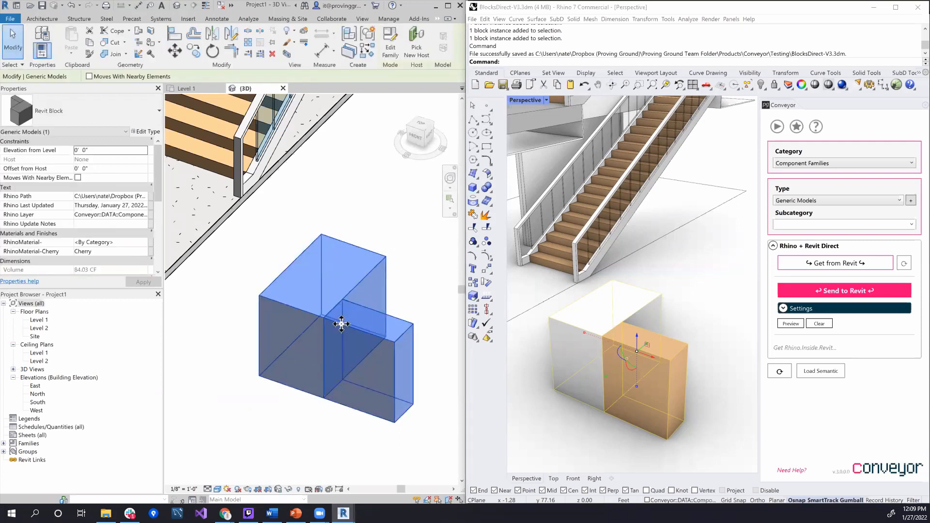
left_click(287, 422)
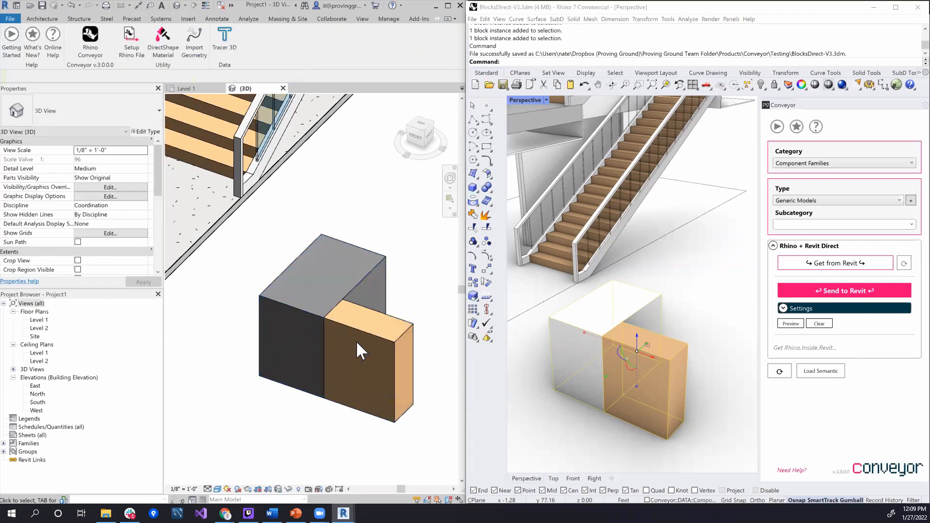
Change the imported Revit Block's RhinoMaterial-Cherry parameter to Aluminum and deselect the block
left_click(354, 324)
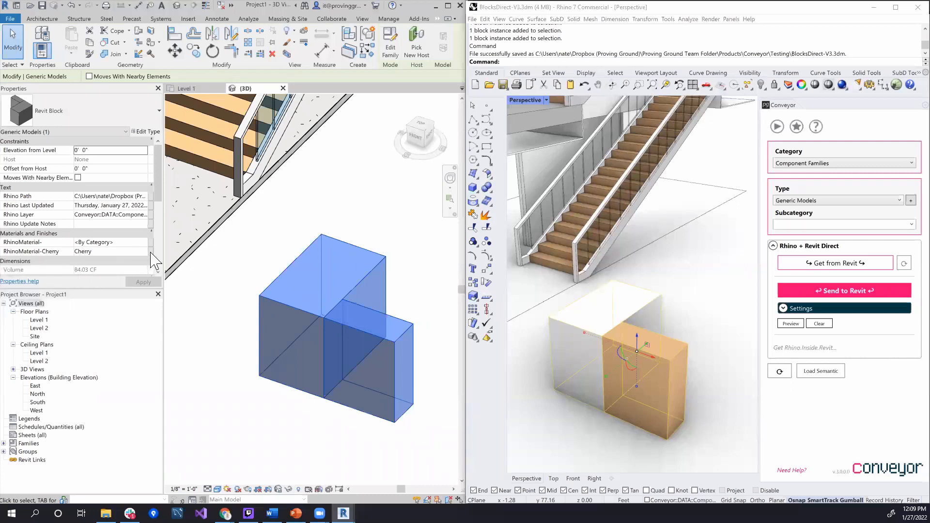
left_click(135, 252)
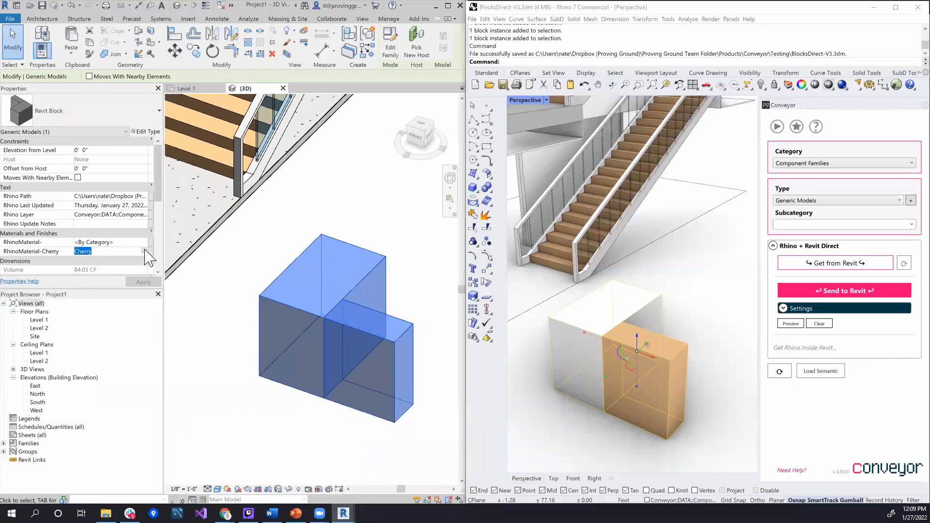
left_click(144, 250)
scroll(151, 224, "up", 7)
left_click(152, 224)
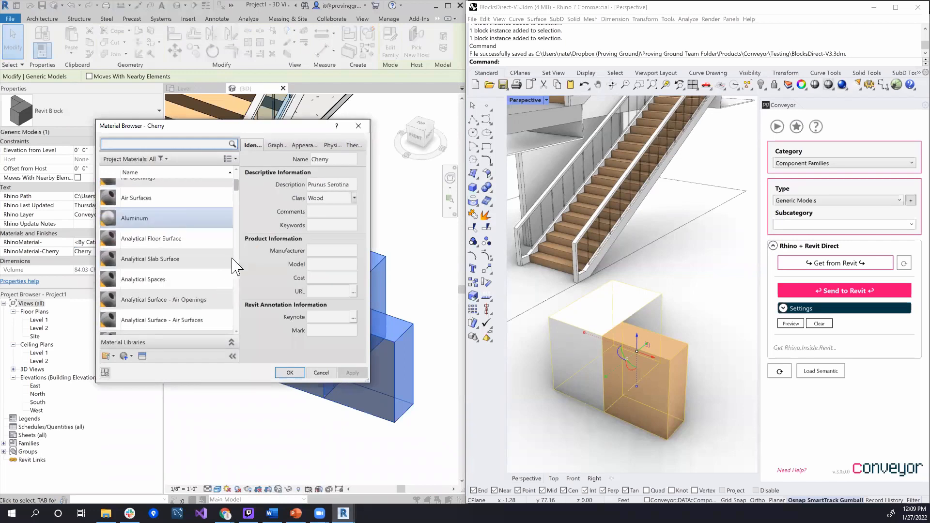
left_click(290, 373)
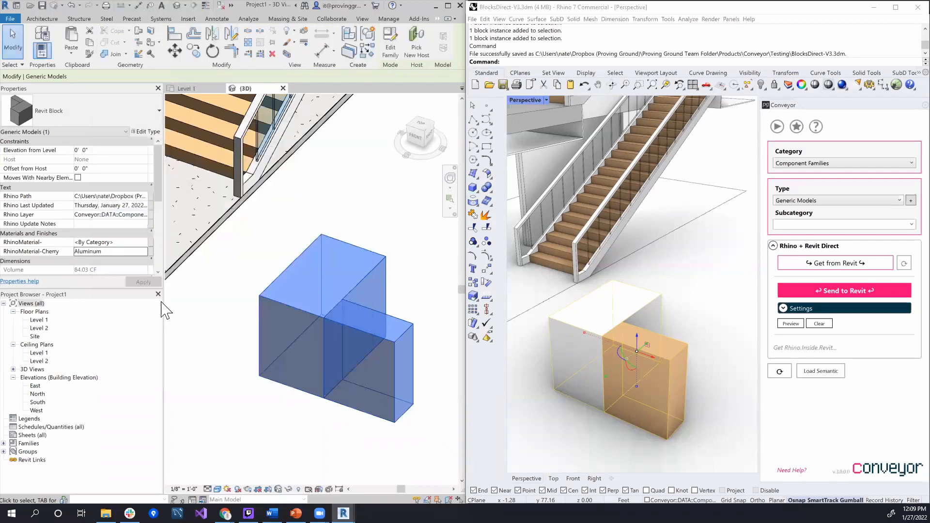
left_click(227, 286)
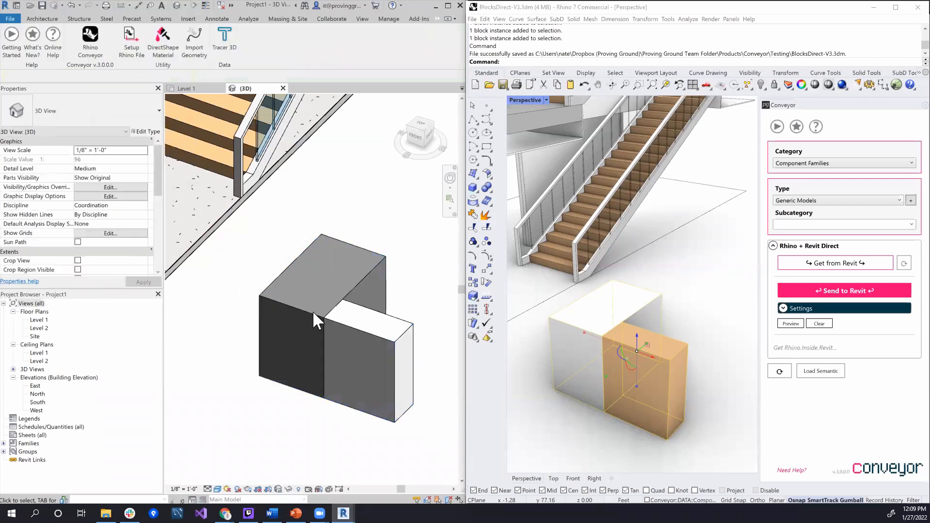
Open the Revit Block family for editing and check the subcategory of each of its two boxes
left_click(353, 326)
double_click(354, 326)
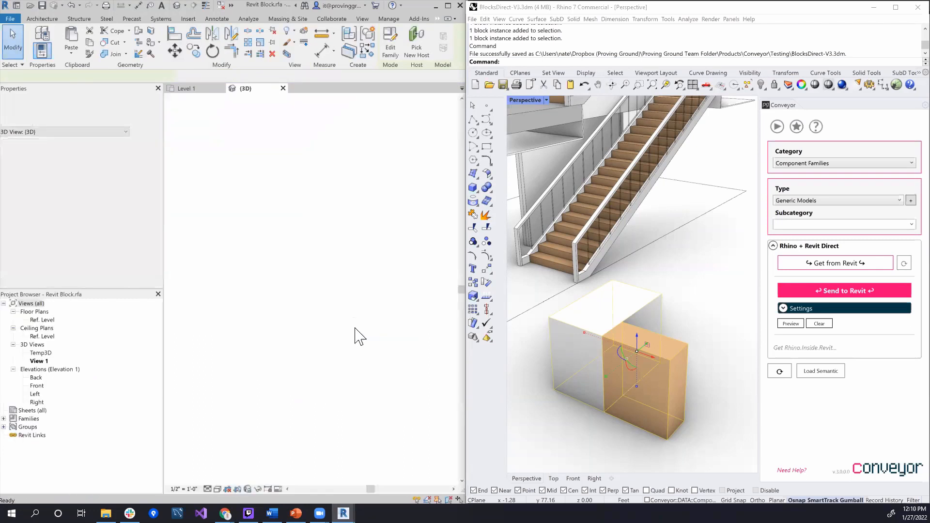
left_click(328, 312)
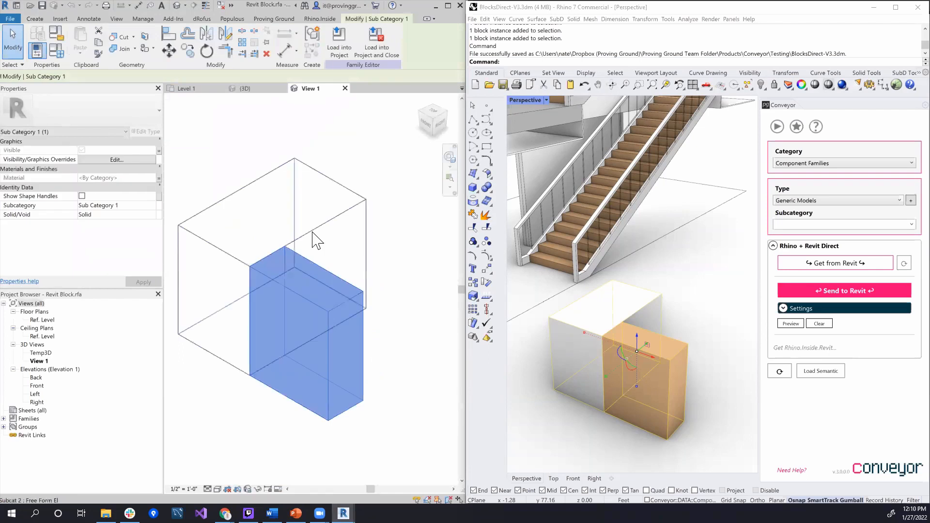
left_click(316, 229)
middle_click_drag(350, 286, 396, 291)
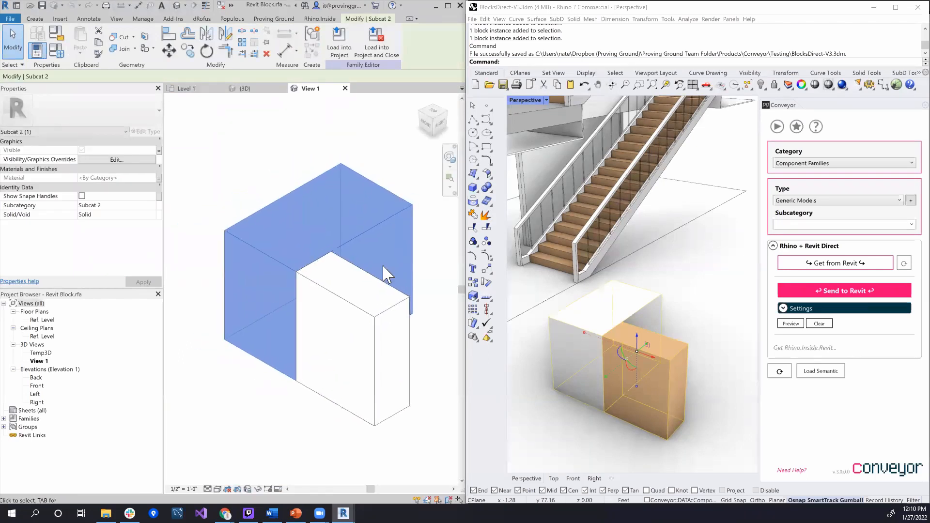
left_click(391, 290)
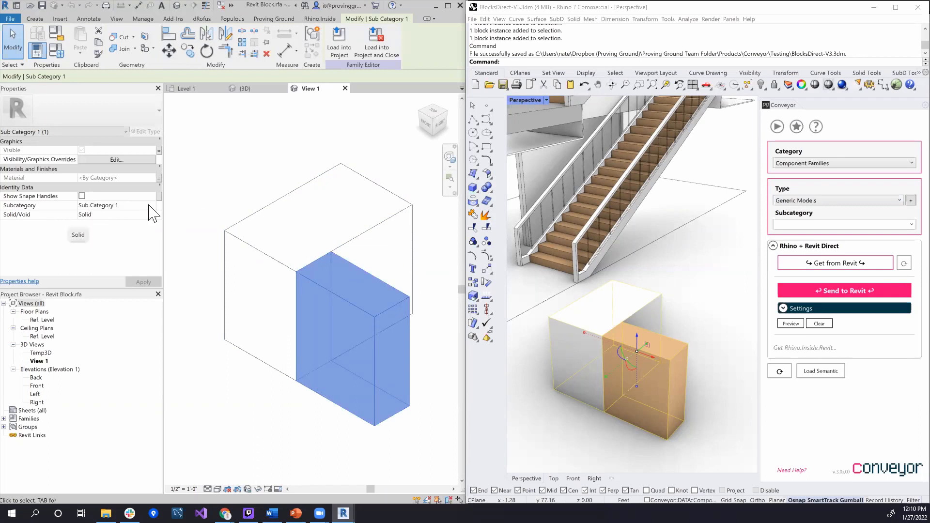
left_click(295, 269)
left_click(287, 277)
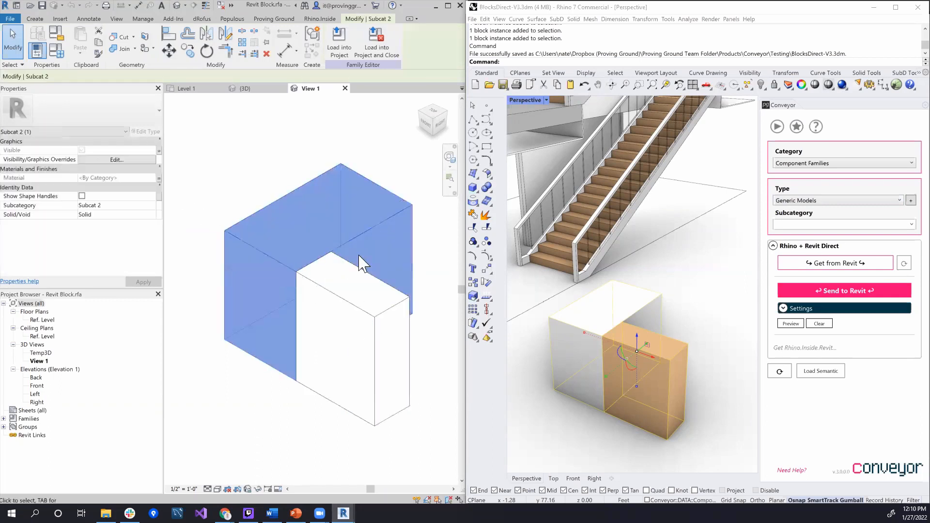
left_click(373, 315)
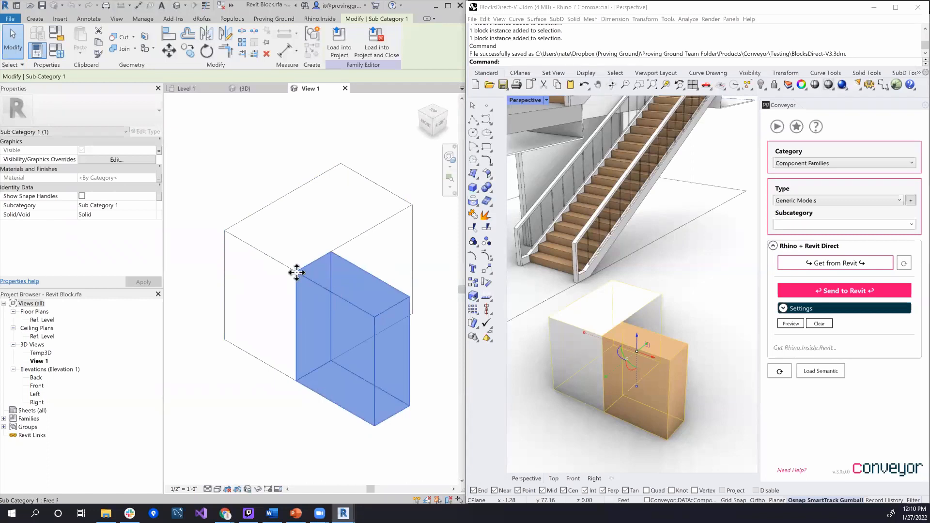
Show the smaller box's shape handles in the family and pull its end face slightly inward to shorten it
left_click(82, 196)
left_click(140, 283)
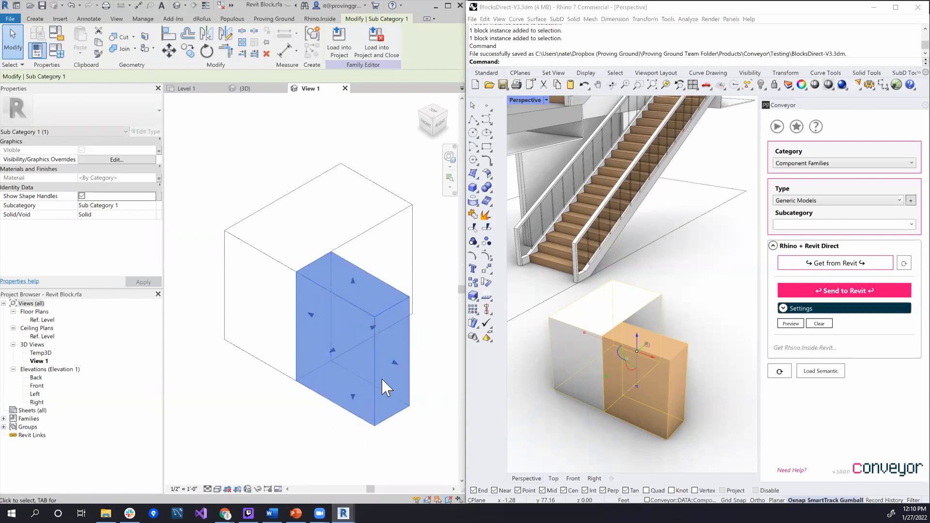
left_click_drag(396, 368, 379, 356)
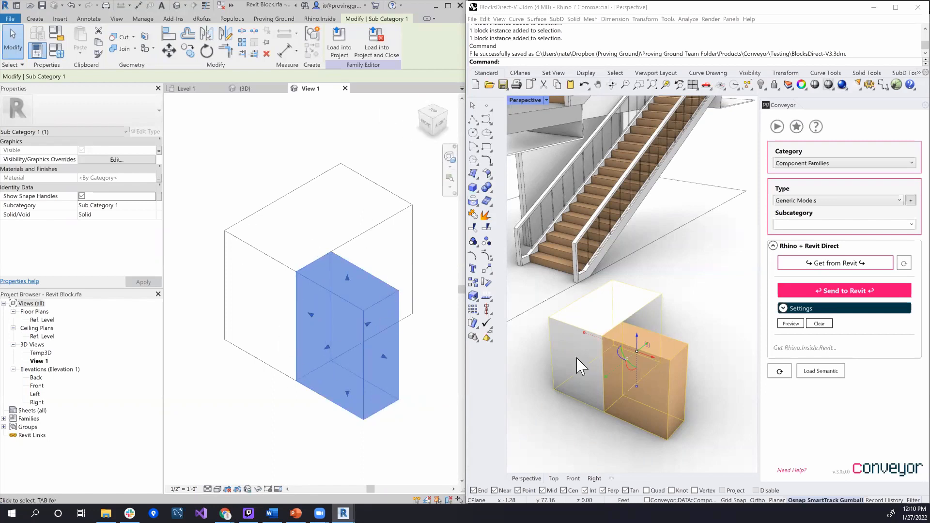
left_click(248, 213)
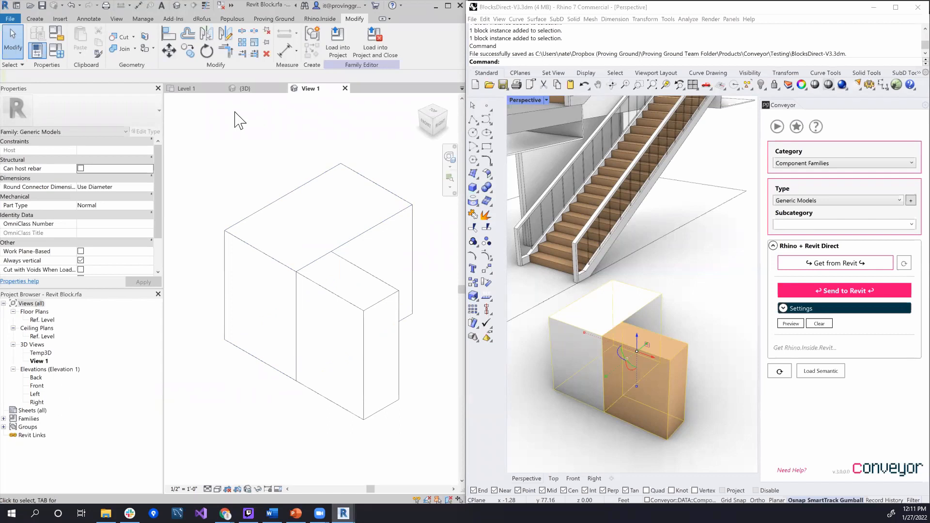
Close the Revit Block family without saving its changes
left_click(345, 88)
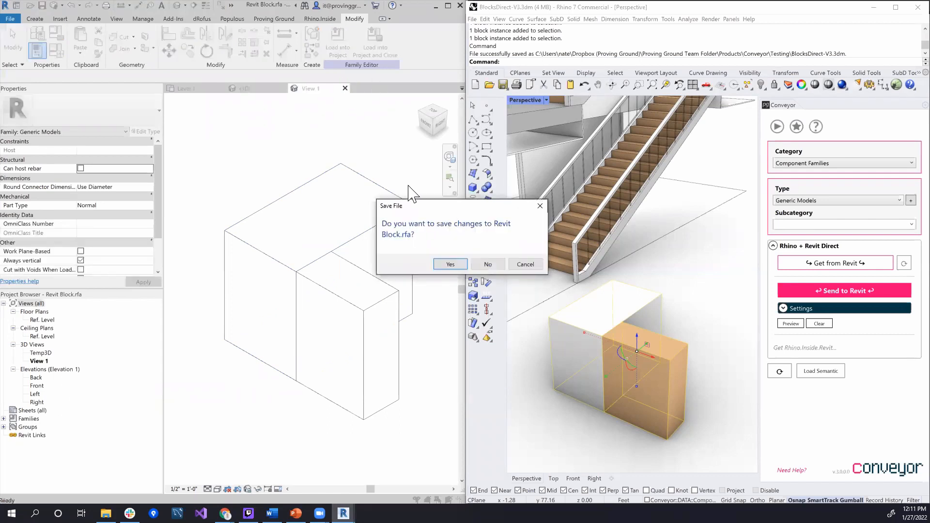
left_click(486, 265)
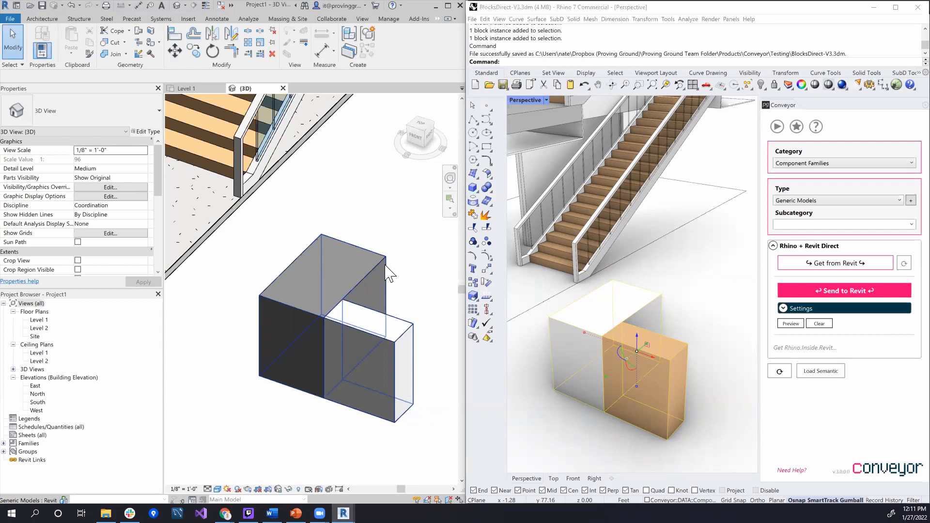
Examine the imported block together with the stair, floors and roof in the project's 3D view
scroll(371, 279, "down", 3)
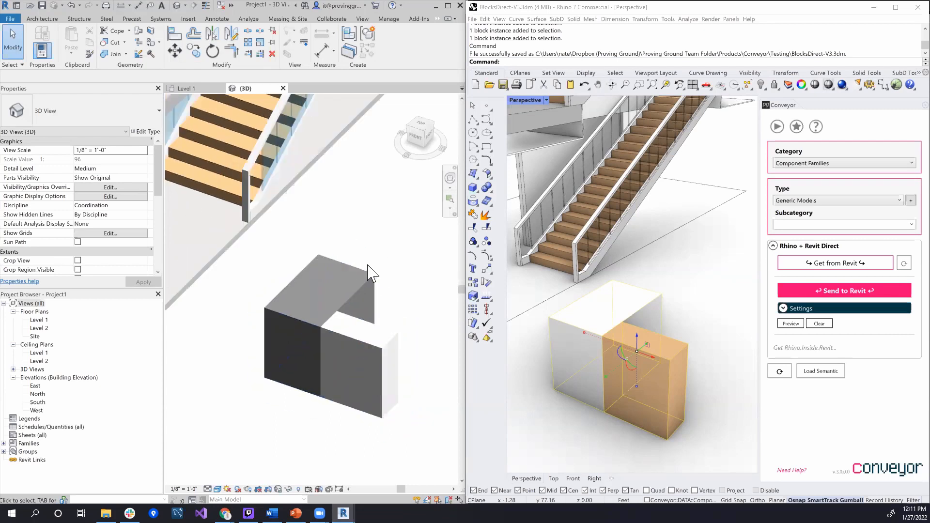
scroll(385, 209, "down", 1)
middle_click_drag(386, 209, 387, 300)
middle_click_drag(387, 300, 361, 367)
scroll(361, 366, "up", 1)
scroll(366, 371, "down", 3)
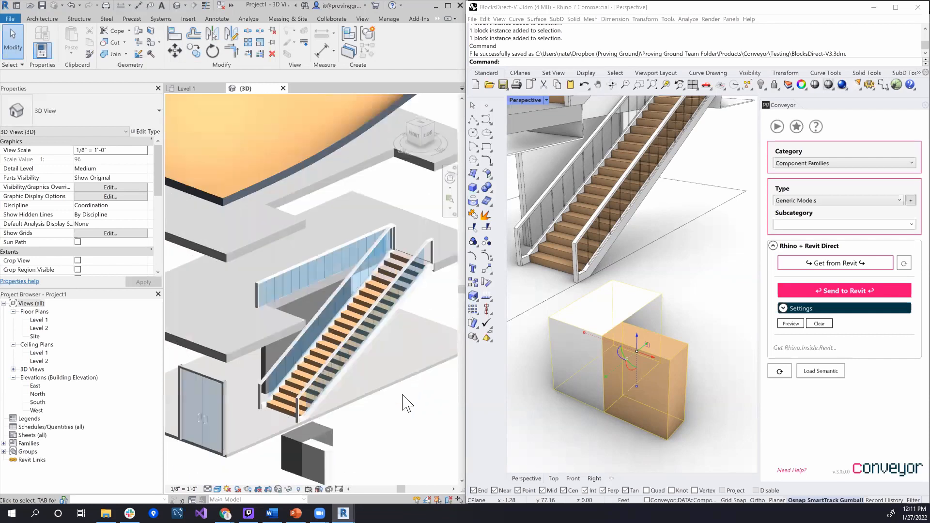
middle_click_drag(422, 409, 395, 402)
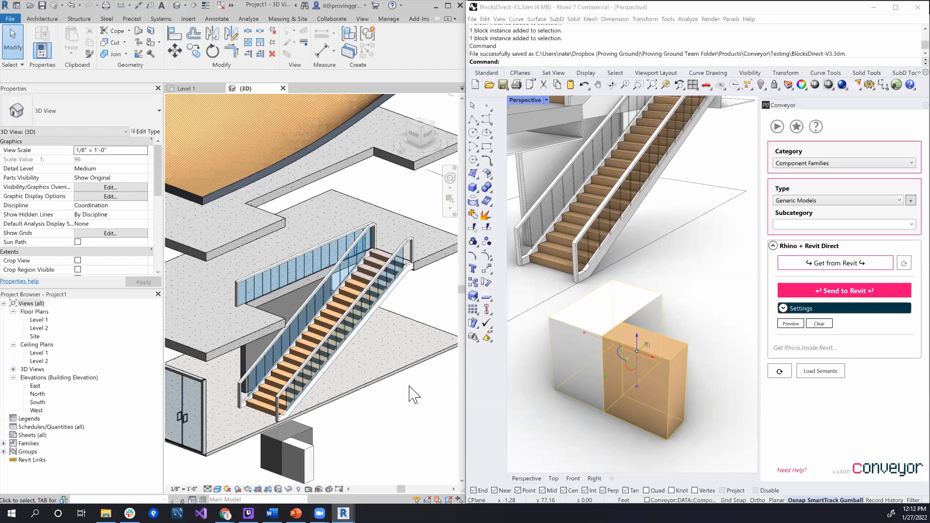
mouse_move(398, 400)
middle_mouse_down()
mouse_move(403, 407)
mouse_move(385, 397)
middle_mouse_up()
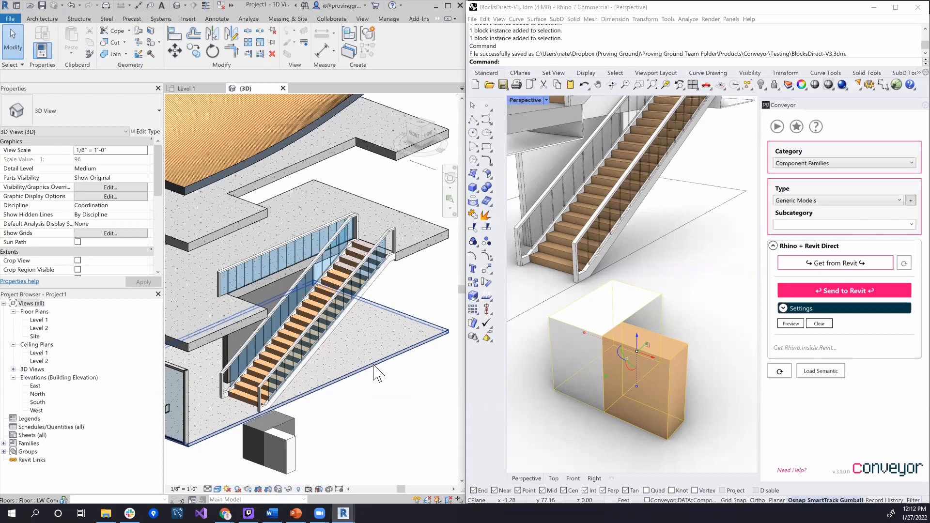
mouse_move(378, 374)
middle_mouse_down()
mouse_move(387, 386)
mouse_move(378, 373)
middle_mouse_up()
scroll(369, 371, "down", 4)
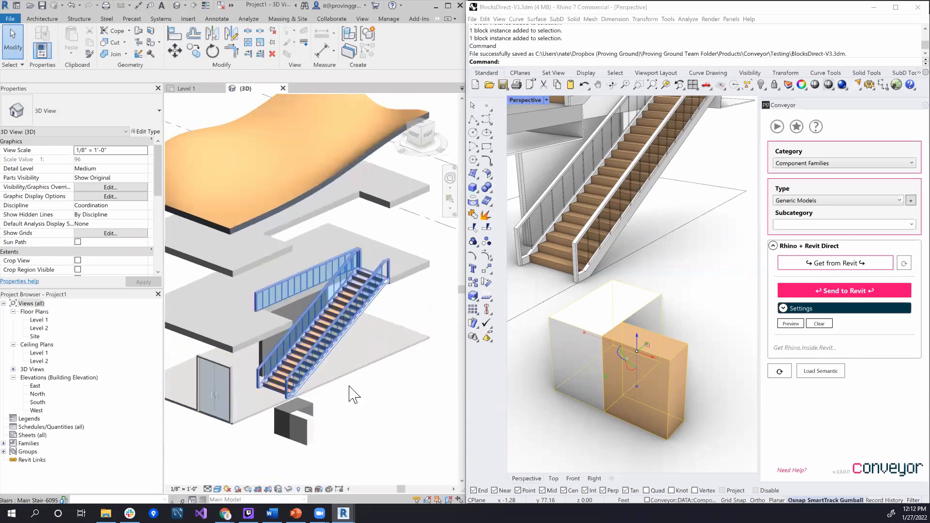